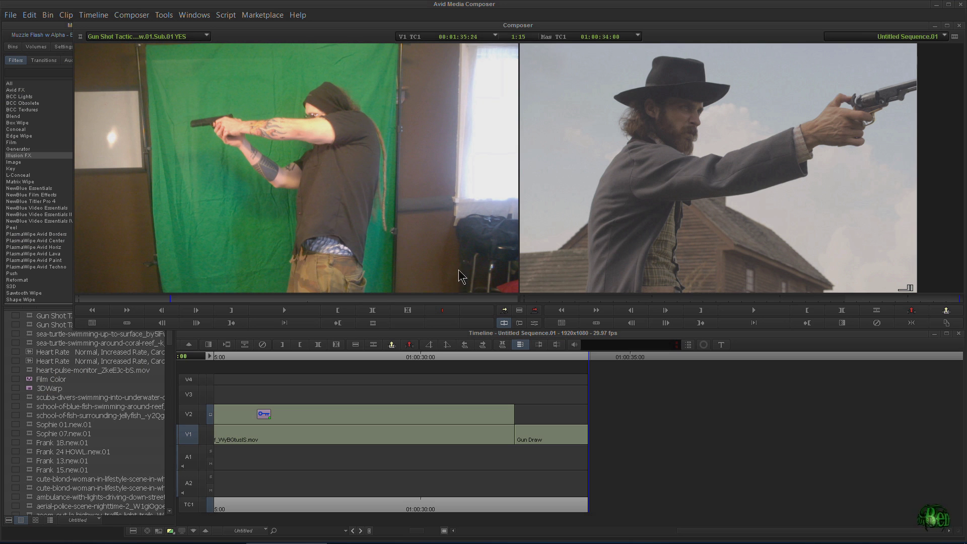
Load Gun Tactical Black 2.new.01 from the bin, overwrite it onto V2 after Gun Draw, and scrub through it.
left_click(27, 417)
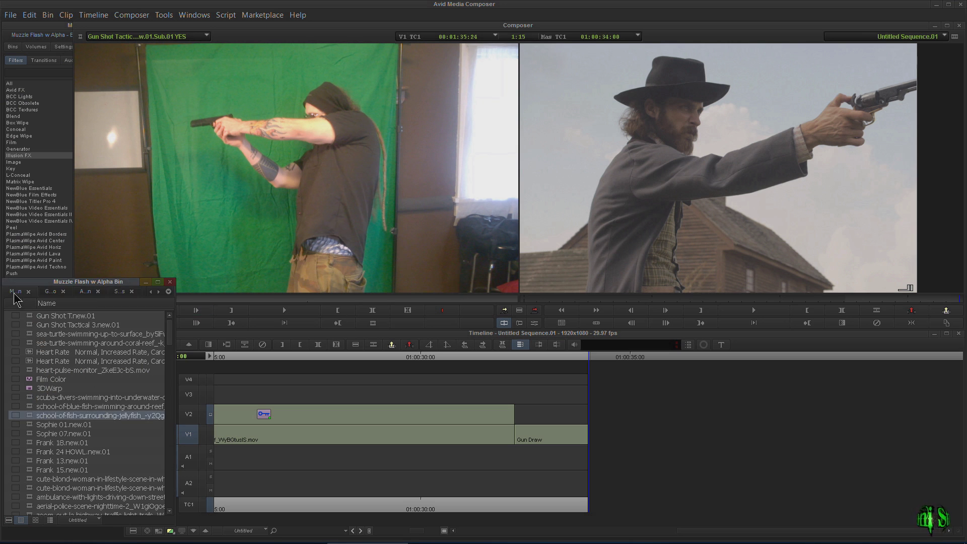
scroll(91, 493, "down", 10)
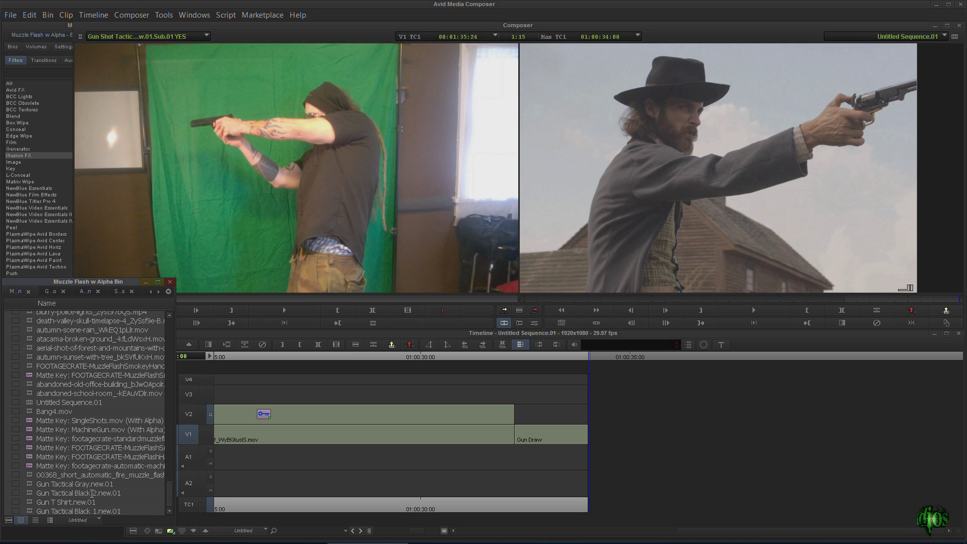
double_click(29, 496)
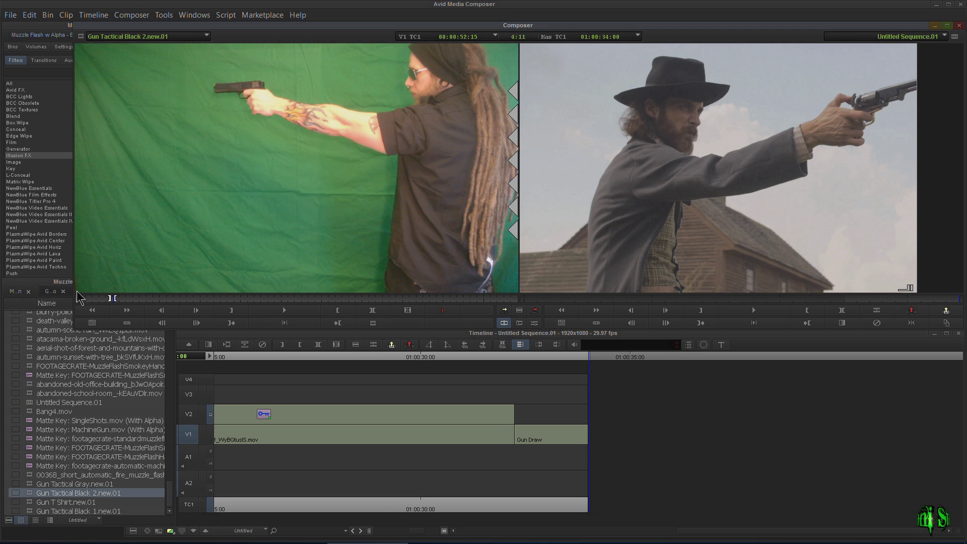
left_click(196, 424)
left_click(534, 310)
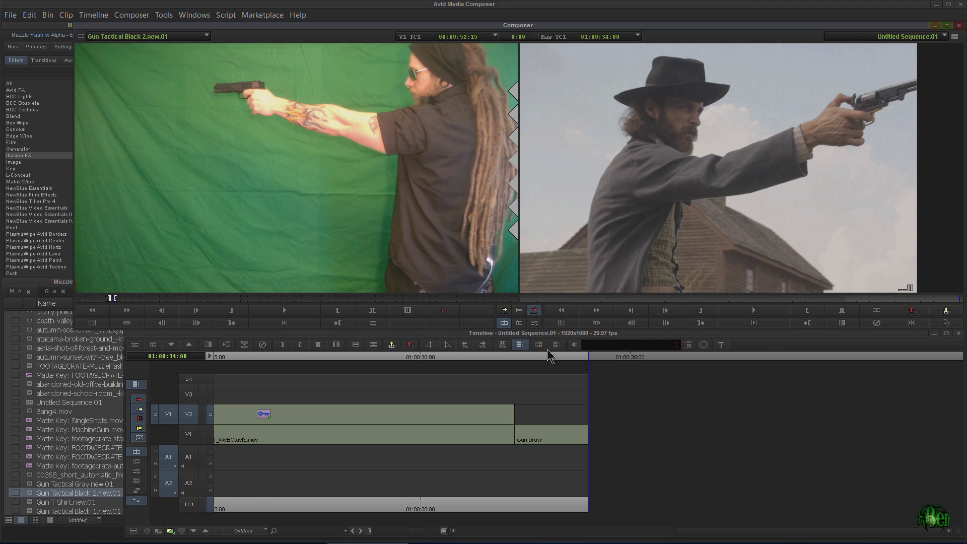
left_click(611, 357)
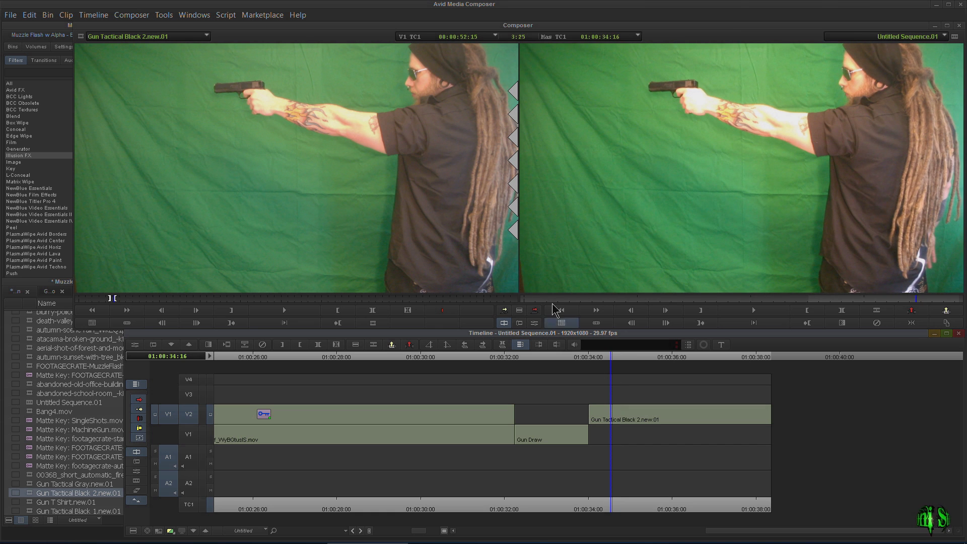
left_click_drag(607, 356, 627, 373)
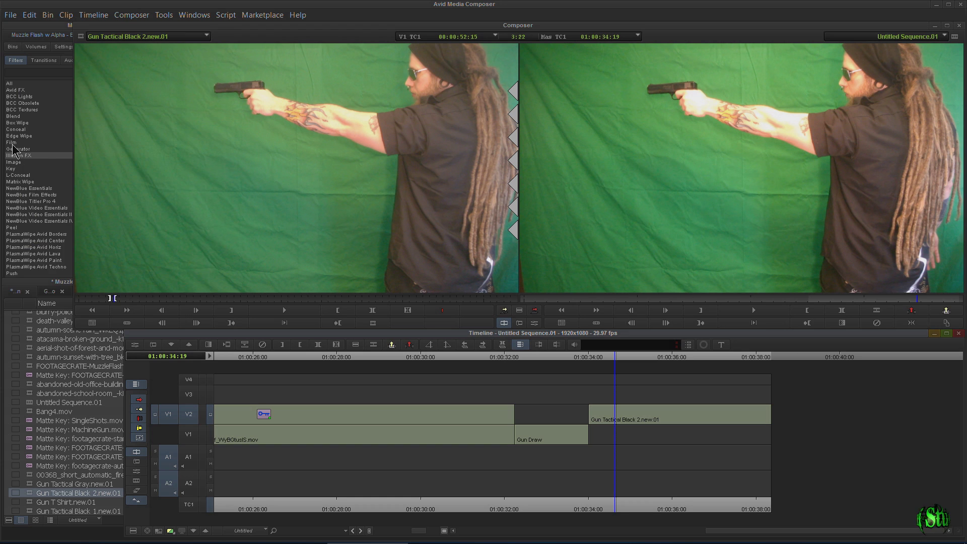
Apply the Key > SpectraMatte effect to the gunman clip on V2.
key("ctrl+8")
left_click(18, 162)
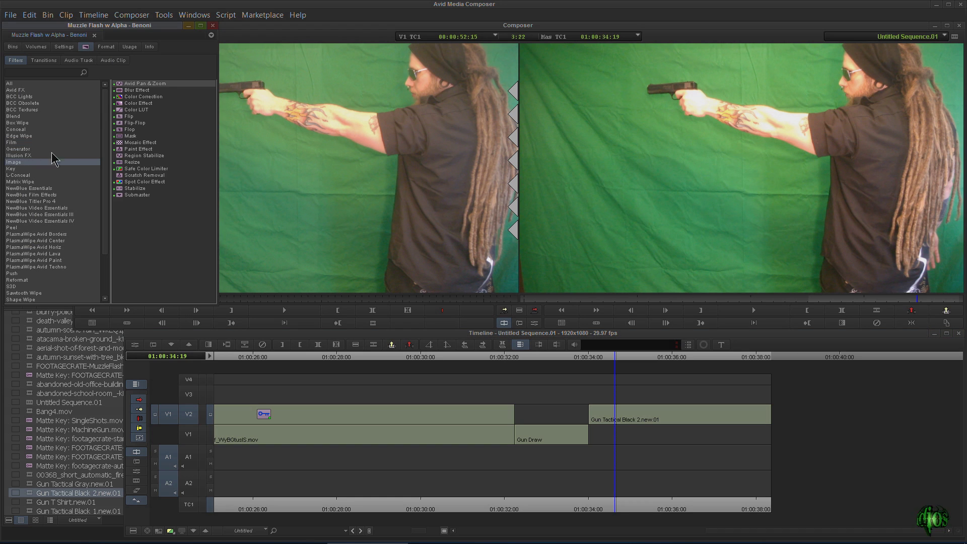
left_click(8, 168)
left_click(122, 110)
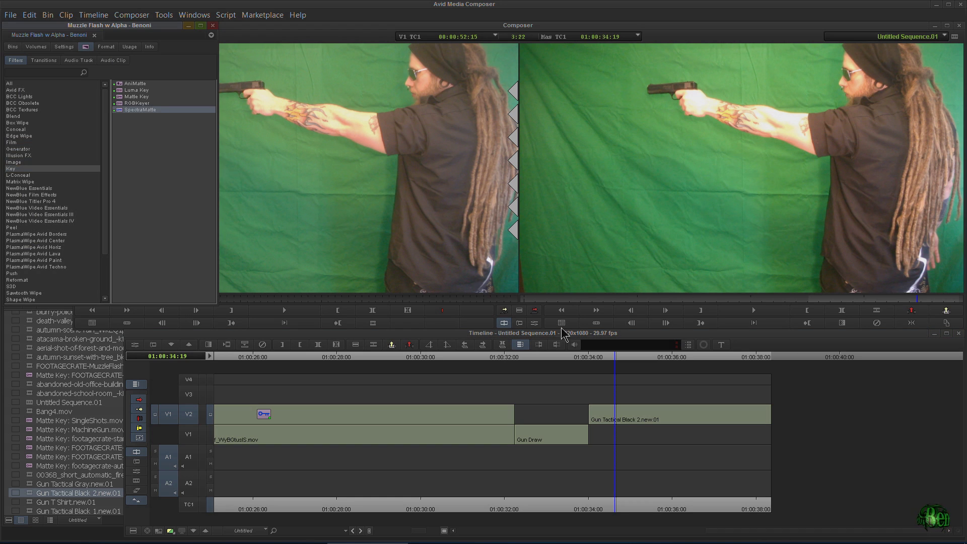
left_click_drag(635, 409, 635, 409)
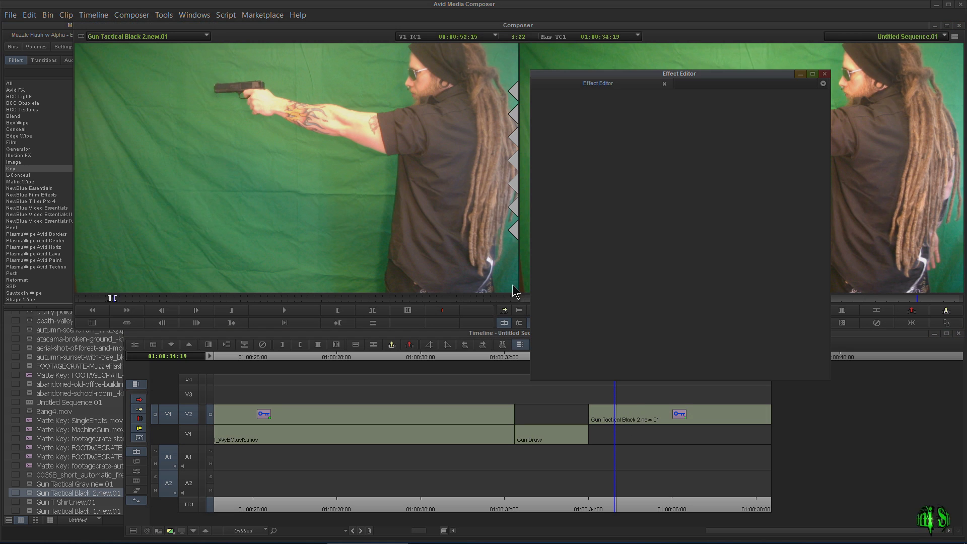
Raise the SpectraMatte Tolerance from 90 to 145.
left_click_drag(622, 84, 251, 79)
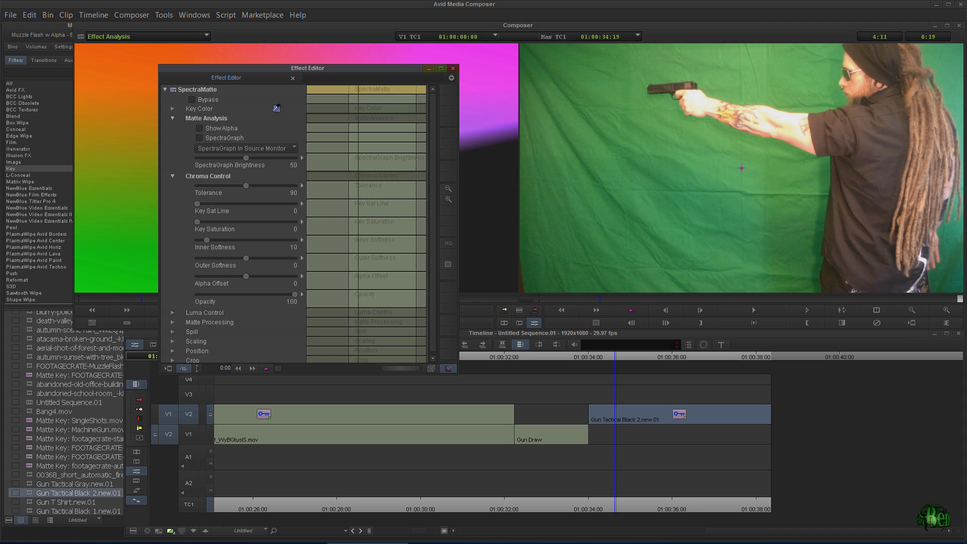
left_click(509, 152)
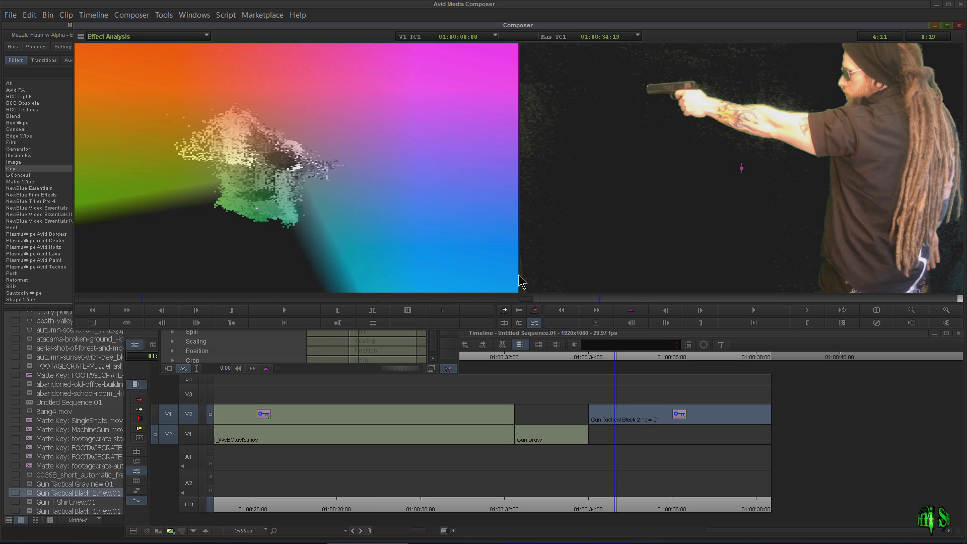
left_click(243, 345)
left_click_drag(247, 185, 275, 186)
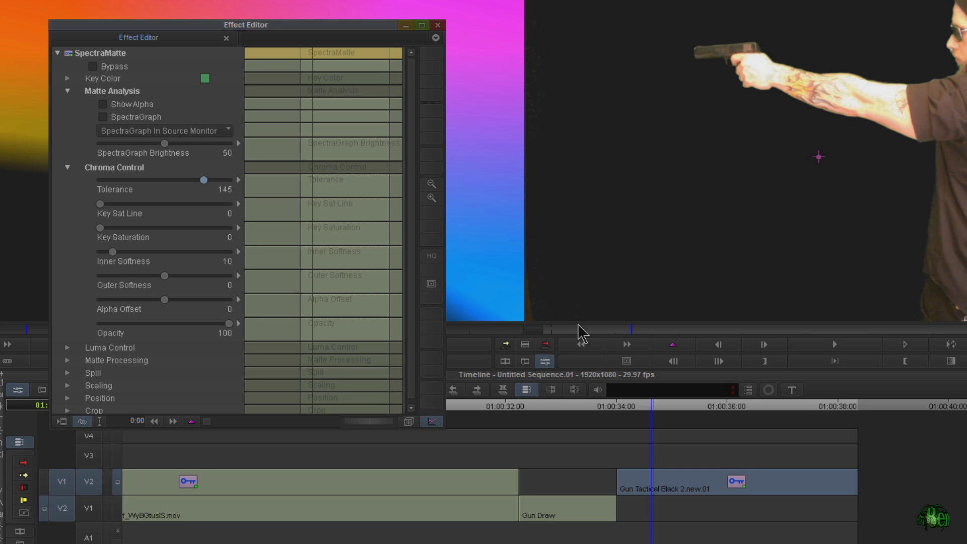
Enable Fixed Aspect scaling, set the gunman's size to 101, and close the effect settings.
scroll(413, 197, "down", 1)
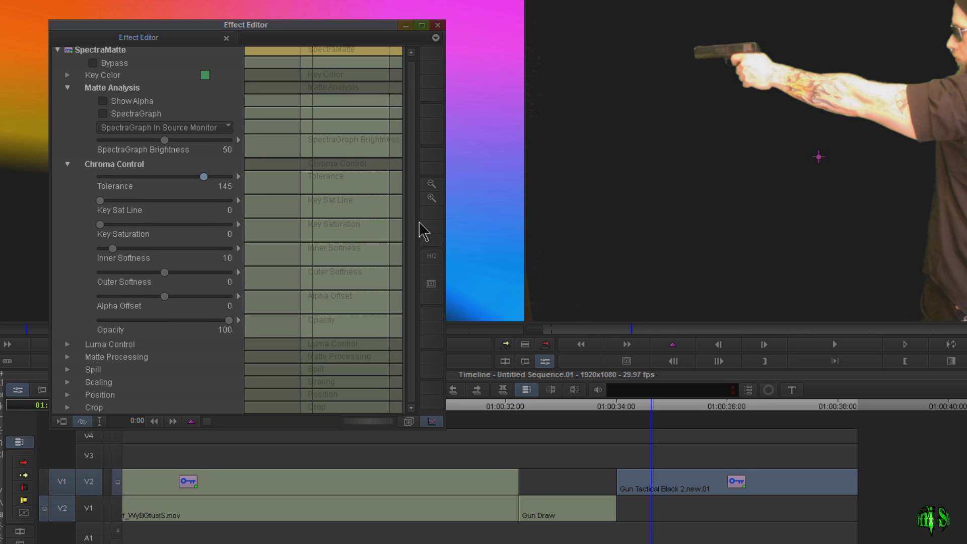
left_click(67, 383)
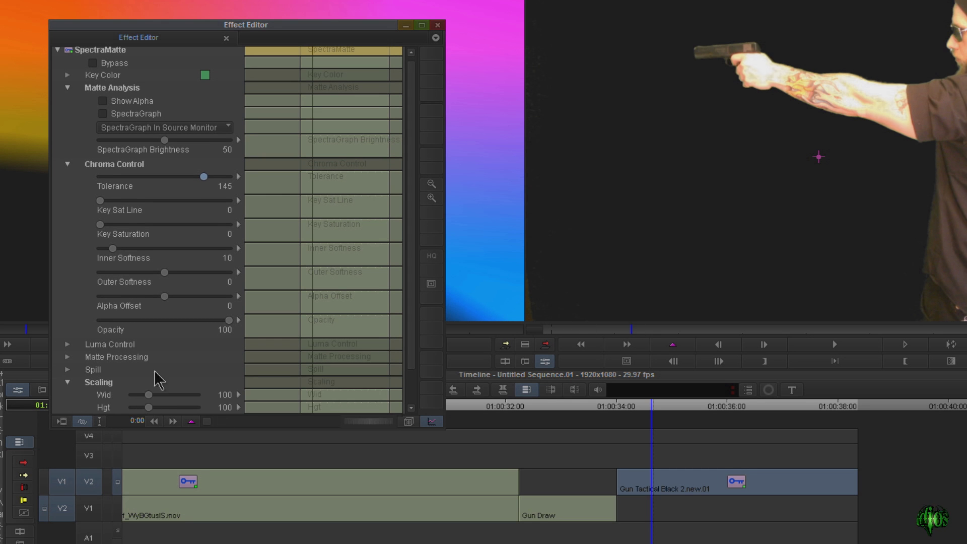
scroll(412, 302, "down", 1)
left_click(103, 383)
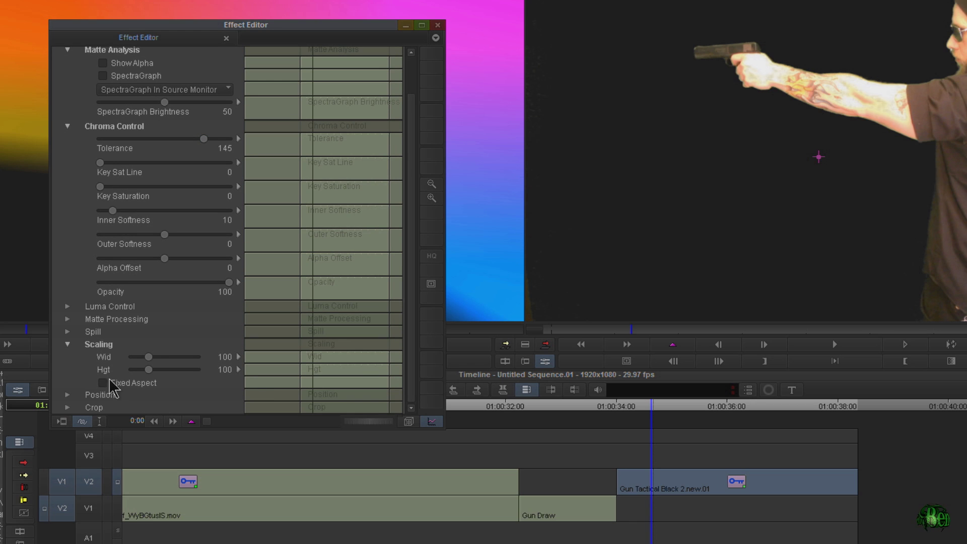
left_click_drag(149, 357, 151, 357)
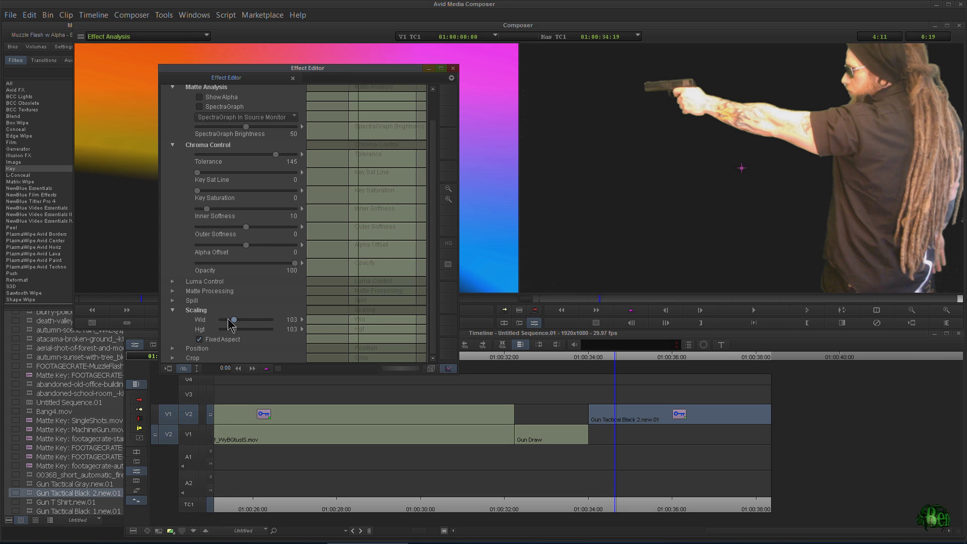
left_click_drag(236, 325, 234, 325)
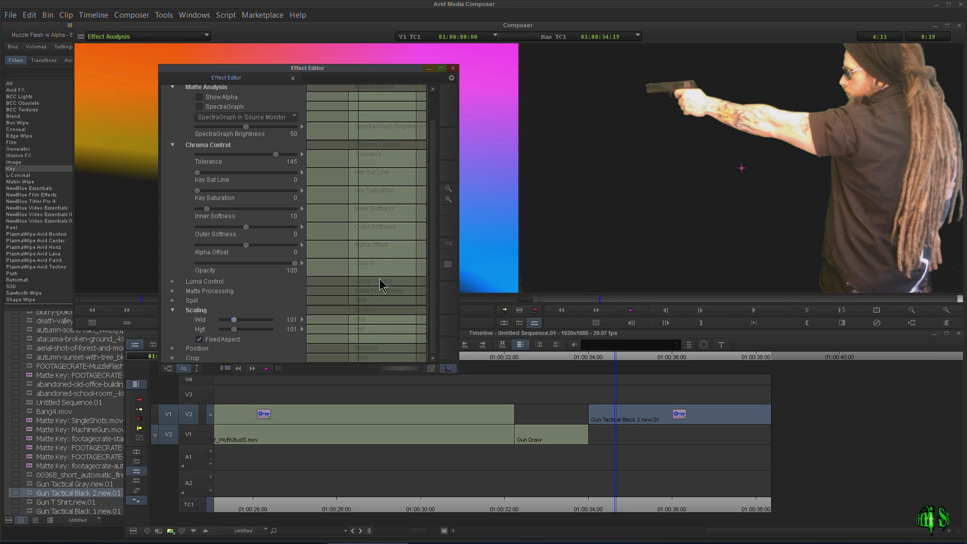
left_click_drag(432, 282, 448, 60)
left_click(453, 69)
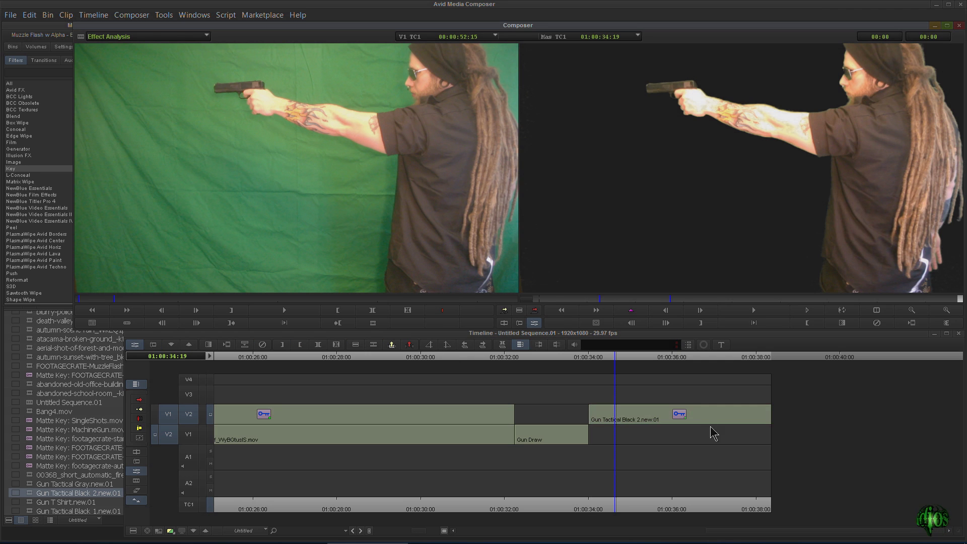
Remove the key and reapply SpectraMatte to the gunman clip, opening its settings at 01:00:34:10.
left_click(319, 345)
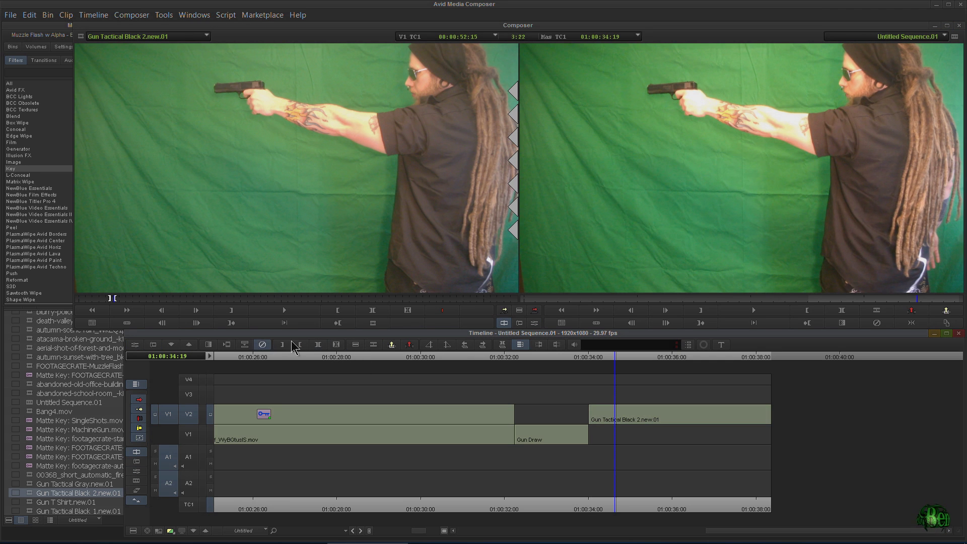
left_click(14, 175)
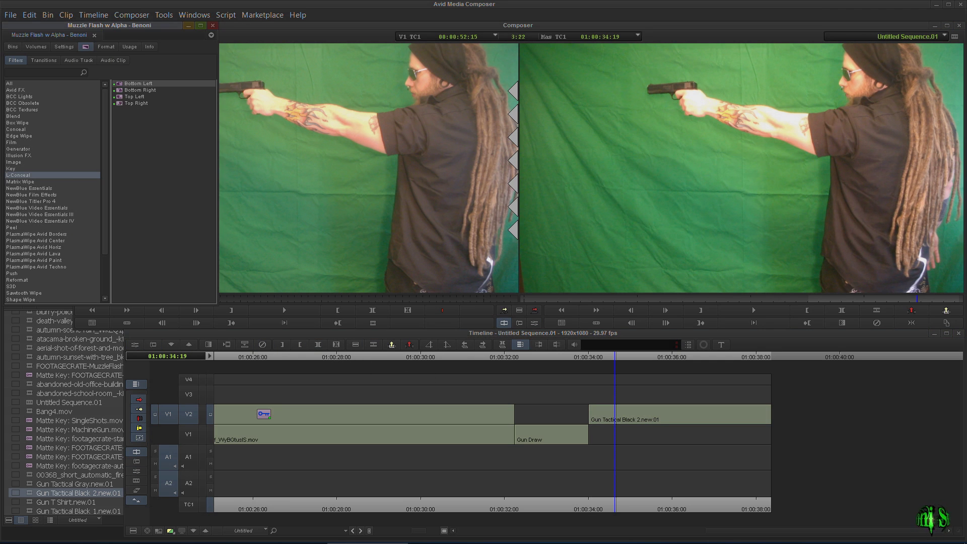
left_click(29, 189)
left_click(11, 169)
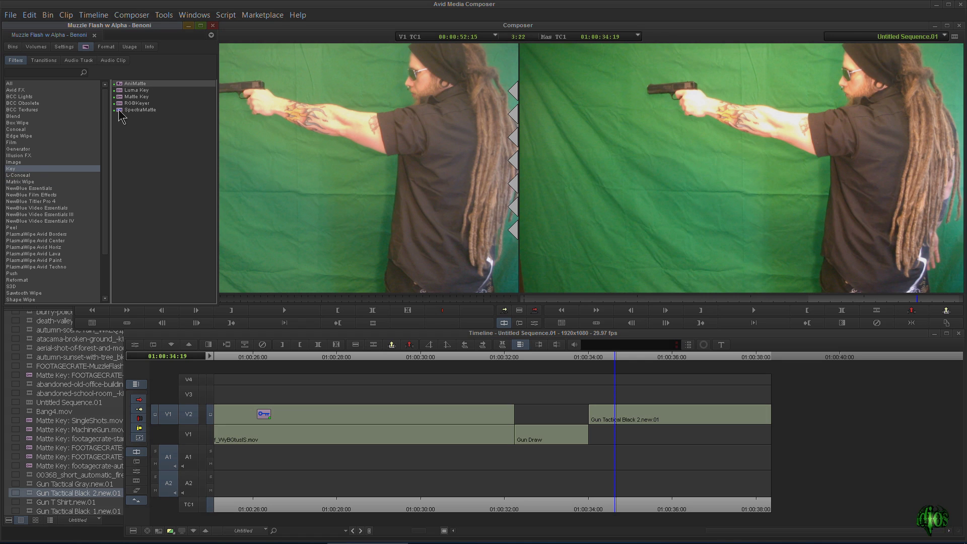
left_click_drag(120, 111, 651, 411)
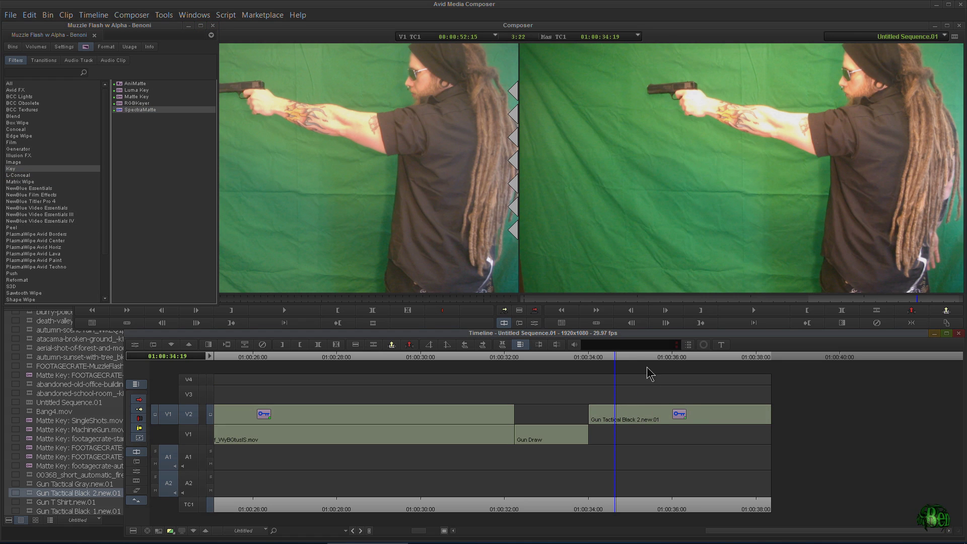
left_click(604, 357)
left_click(534, 323)
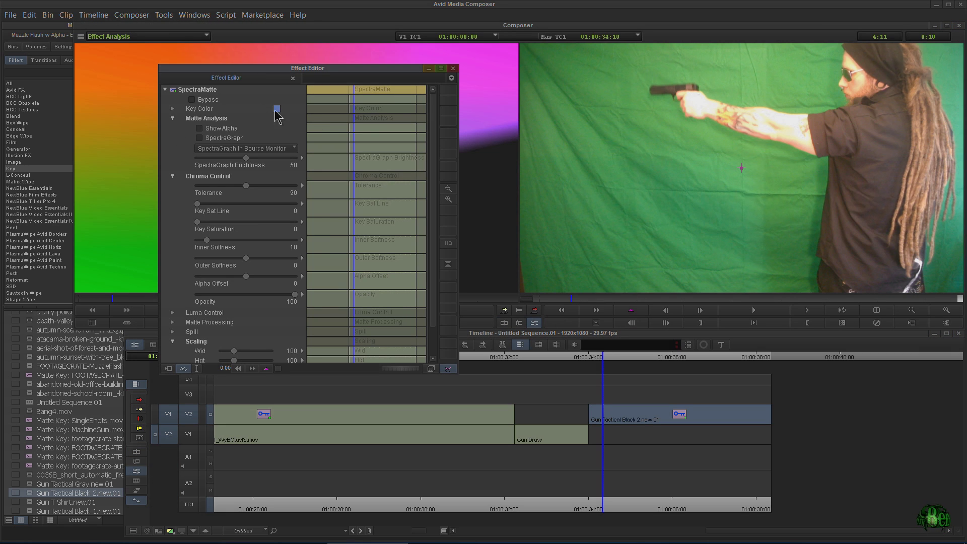
Sample the green backdrop as the SpectraMatte key colour (53, 140, 72).
left_click(173, 109)
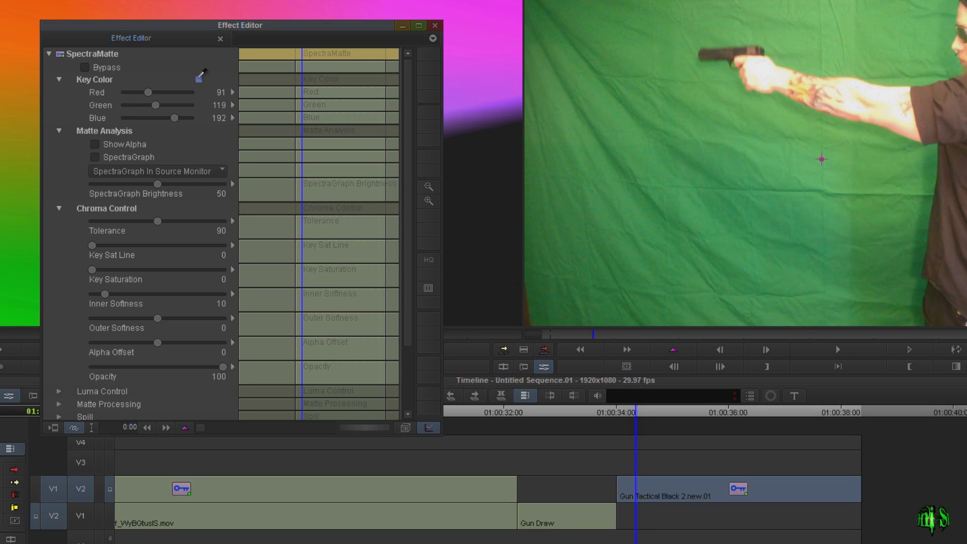
left_click(199, 79)
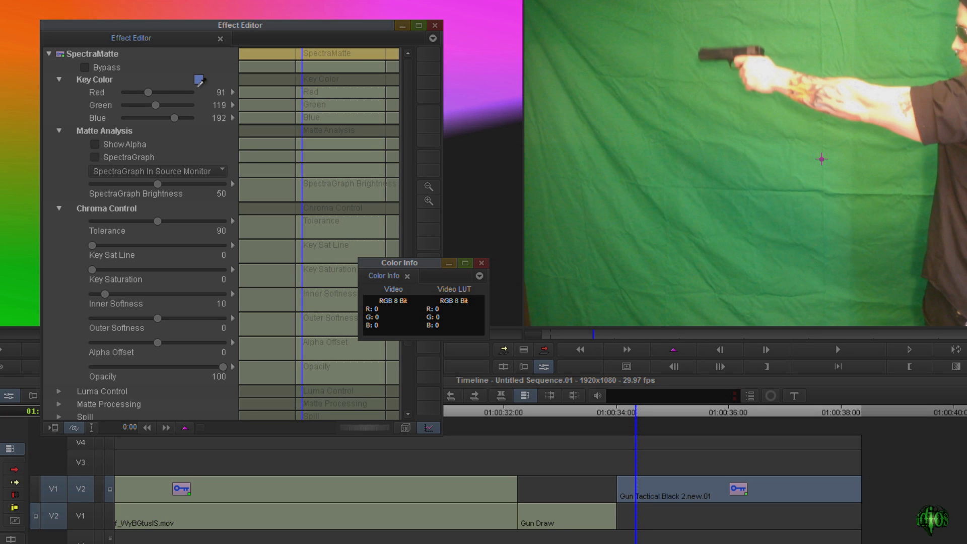
left_click_drag(200, 81, 698, 156)
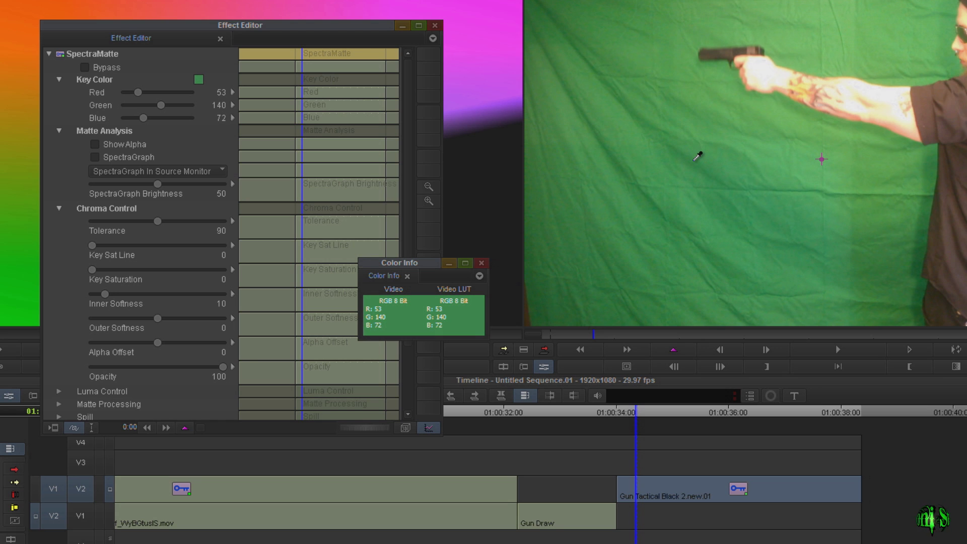
left_click_drag(698, 157, 697, 153)
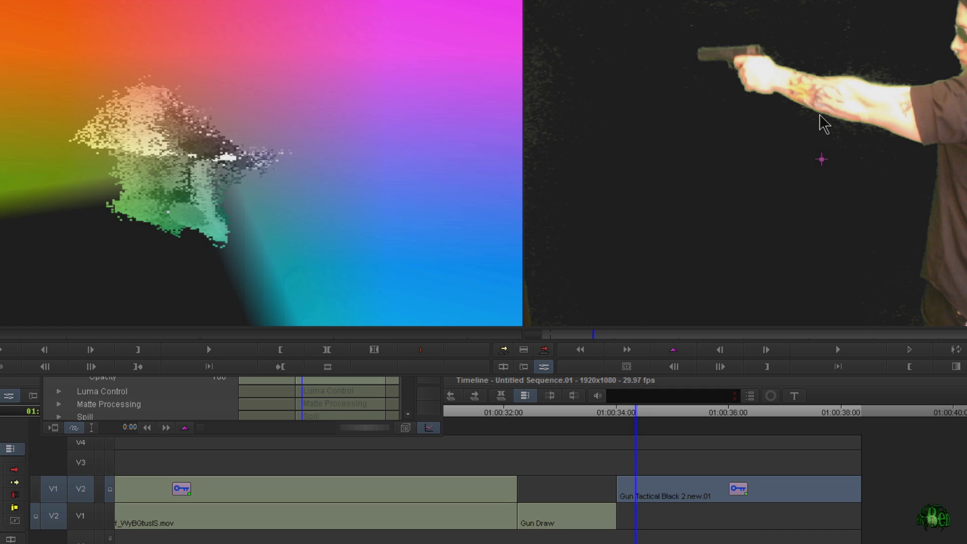
left_click(180, 409)
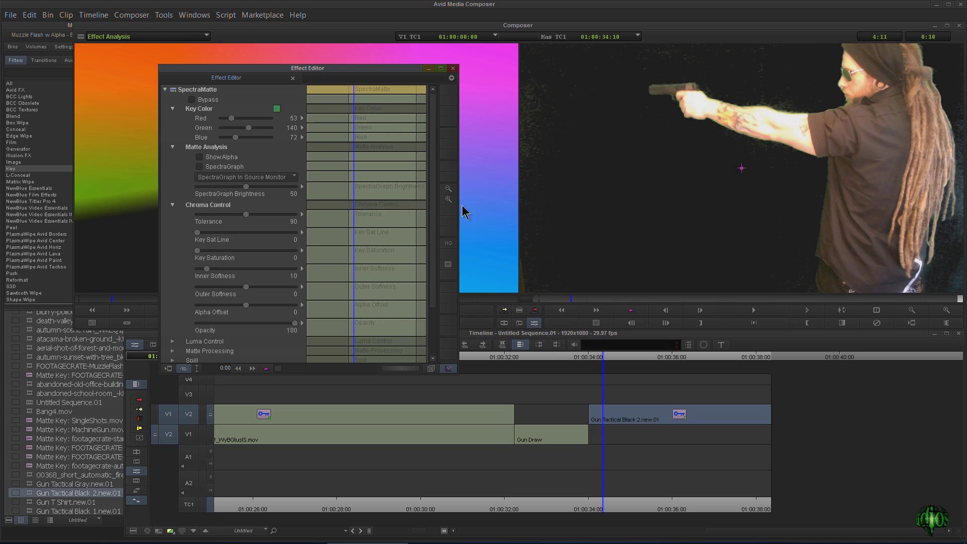
Try nudging the key Tolerance above 90, then drop it to 0.
left_click_drag(357, 72, 341, 71)
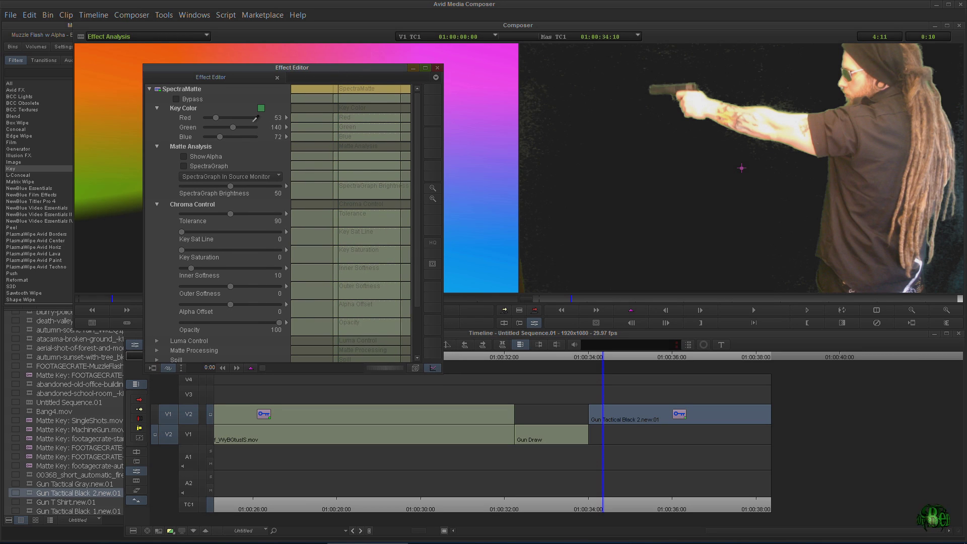
left_click_drag(231, 214, 254, 214)
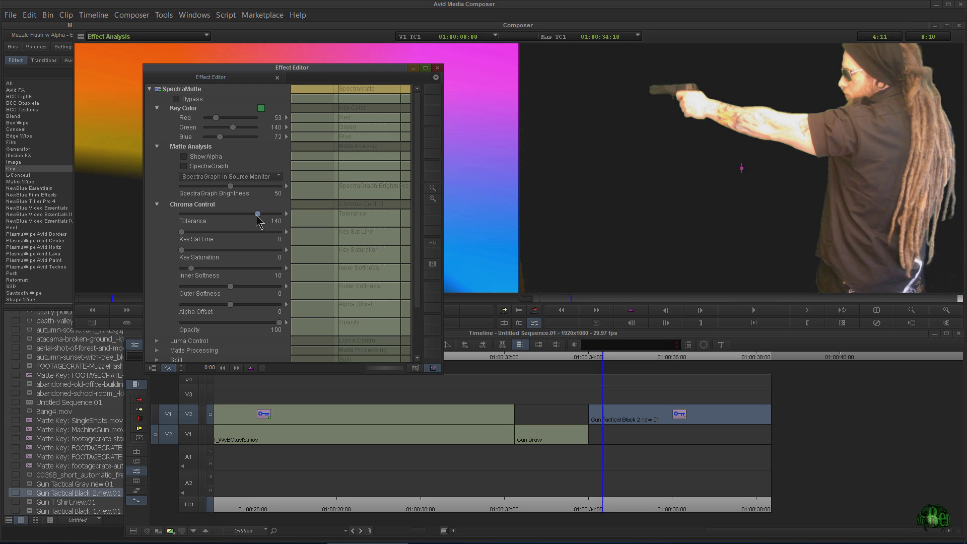
left_click_drag(253, 216, 182, 215)
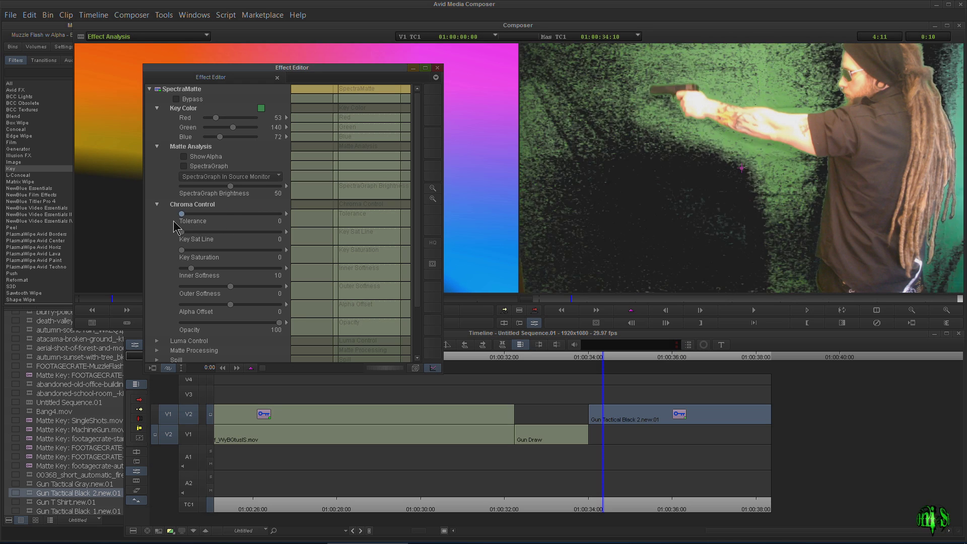
left_click_drag(419, 132, 418, 180)
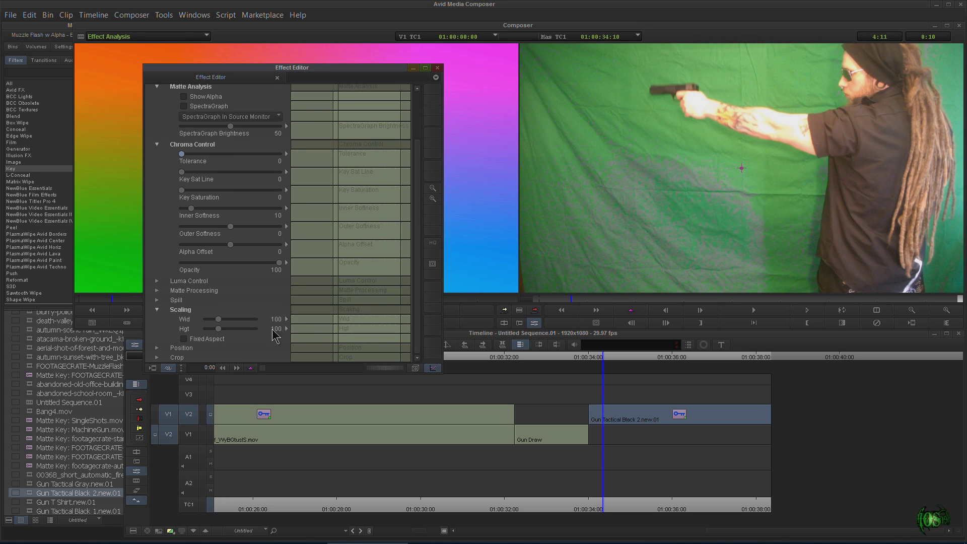
Crop in the gunman clip's left edge with the Crop L slider and close the effect settings.
left_click(157, 357)
scroll(413, 297, "down", 3)
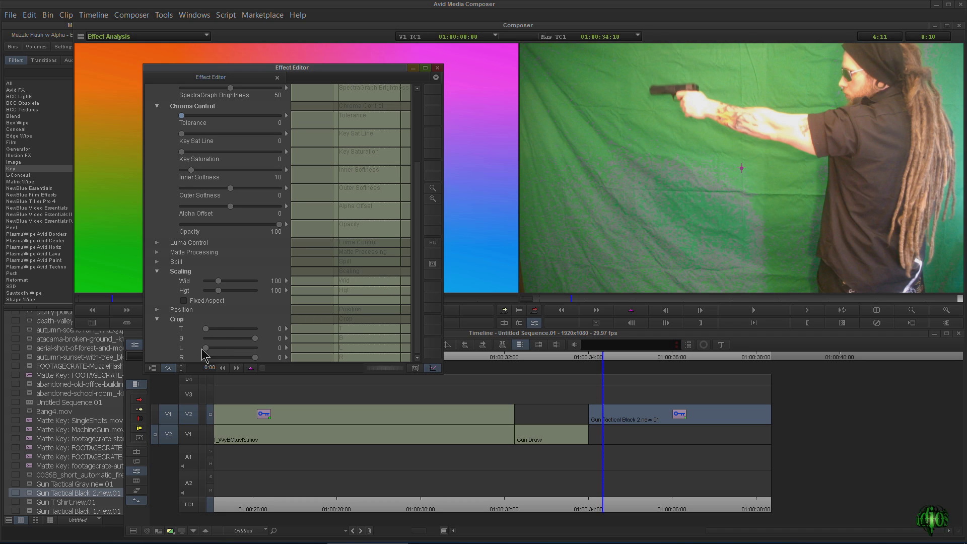
left_click_drag(208, 350, 217, 348)
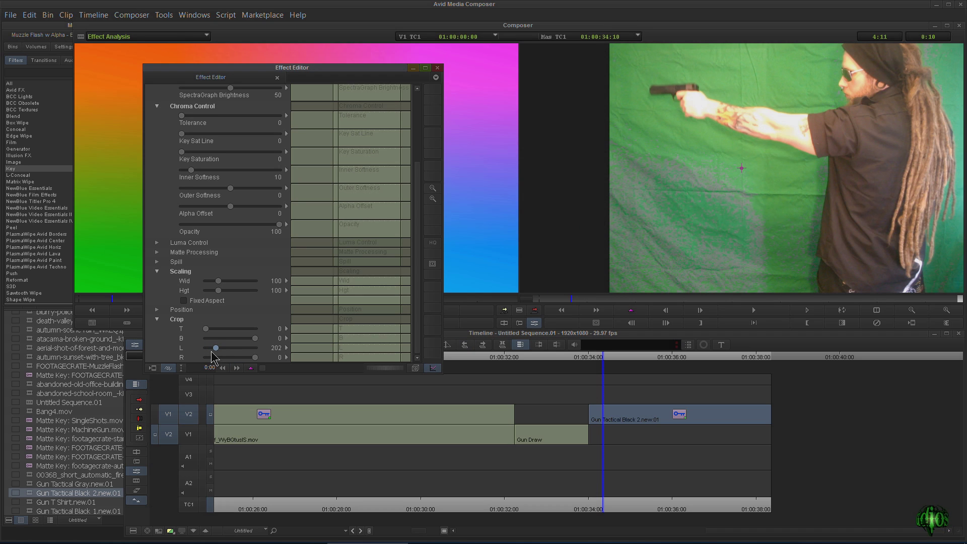
left_click_drag(216, 350, 198, 355)
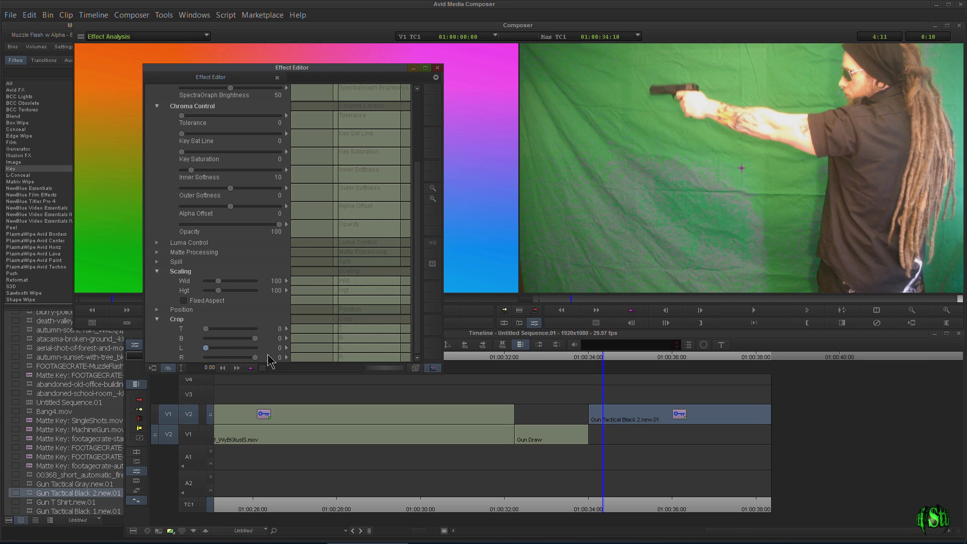
left_click(437, 67)
Load the nol-missouri cabin clip and overwrite it onto V1 beneath the gunman clip.
left_click(33, 495)
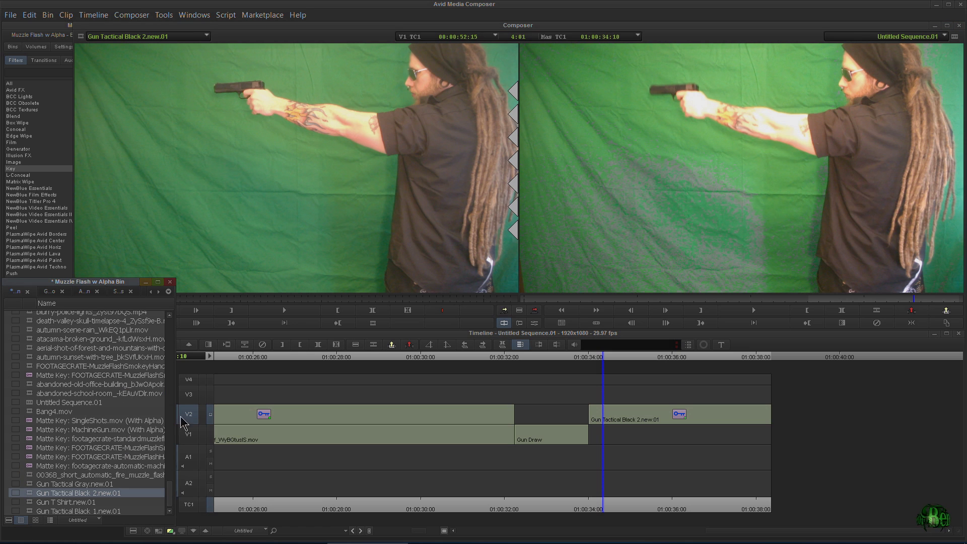
left_click_drag(168, 498, 171, 426)
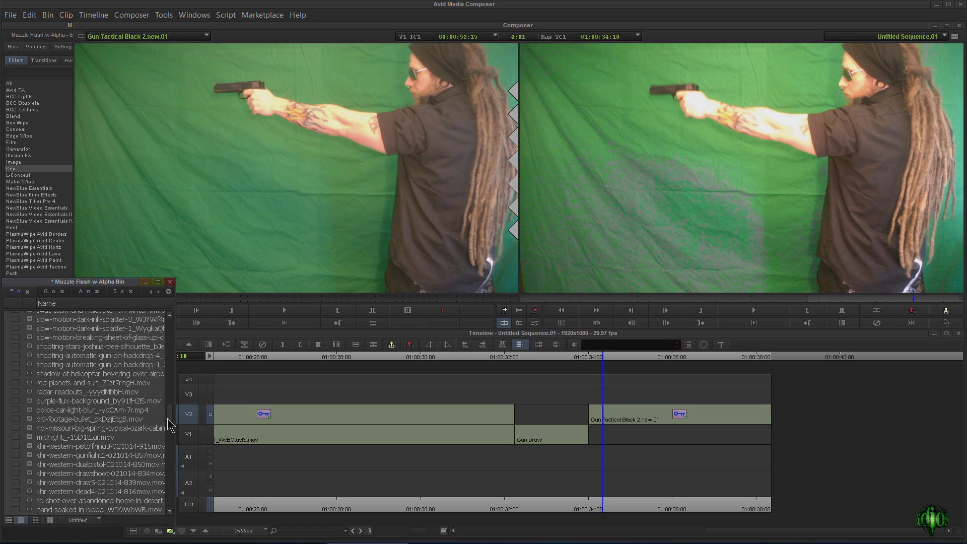
double_click(33, 428)
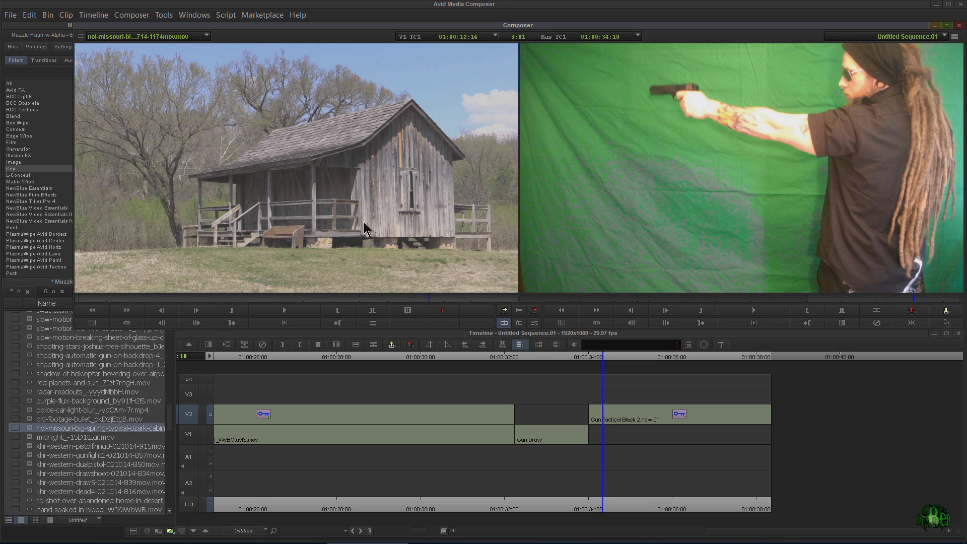
left_click(196, 442)
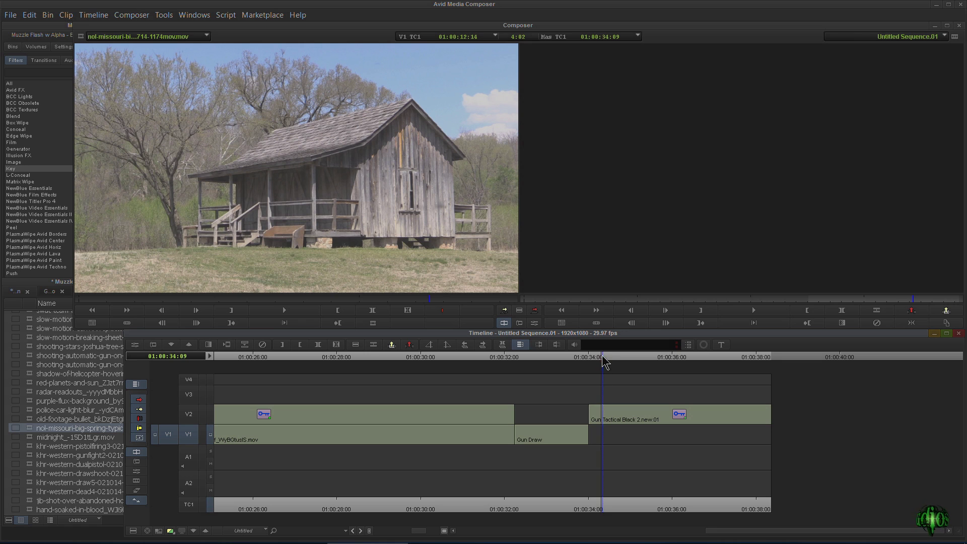
left_click(535, 310)
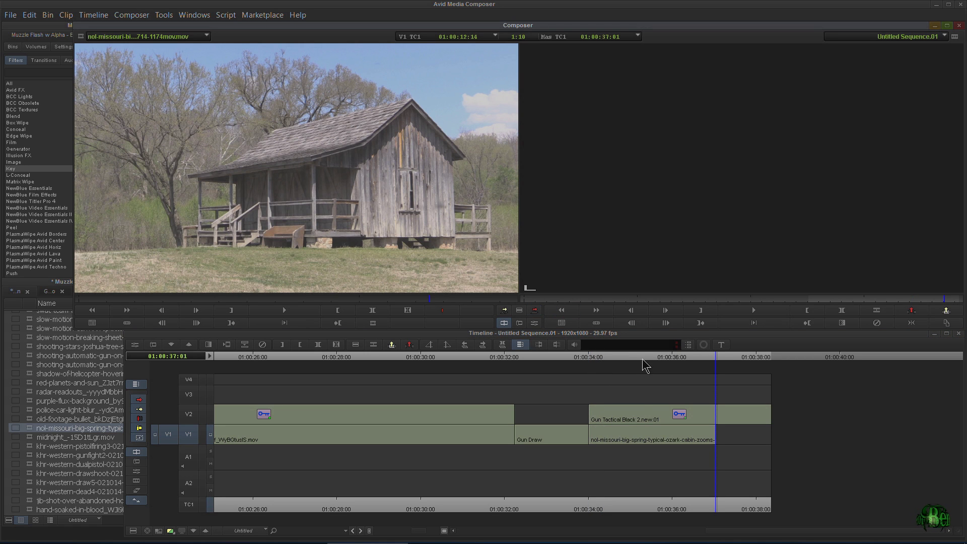
left_click(595, 356)
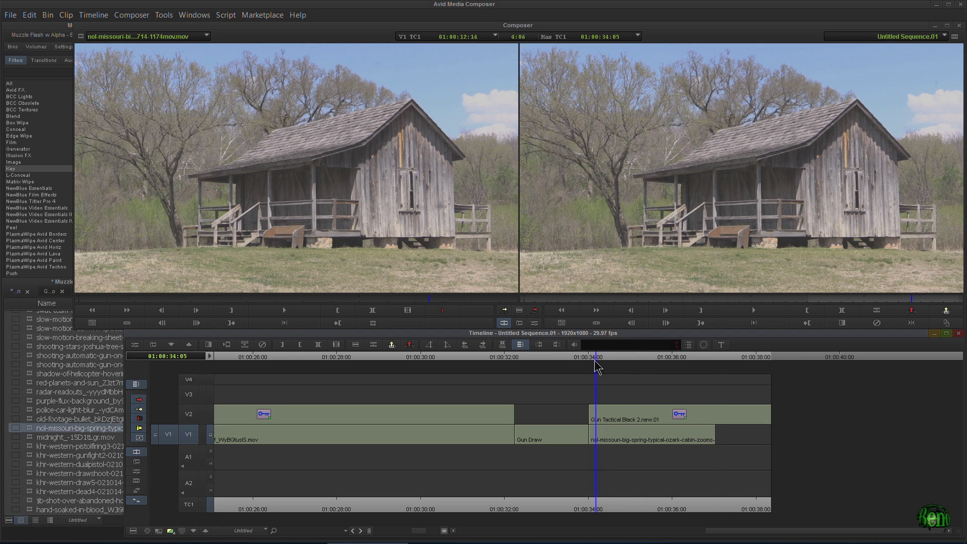
left_click(211, 414)
Open the gunman's SpectraMatte settings and raise Tolerance to about 153 to key out the green.
left_click(535, 323)
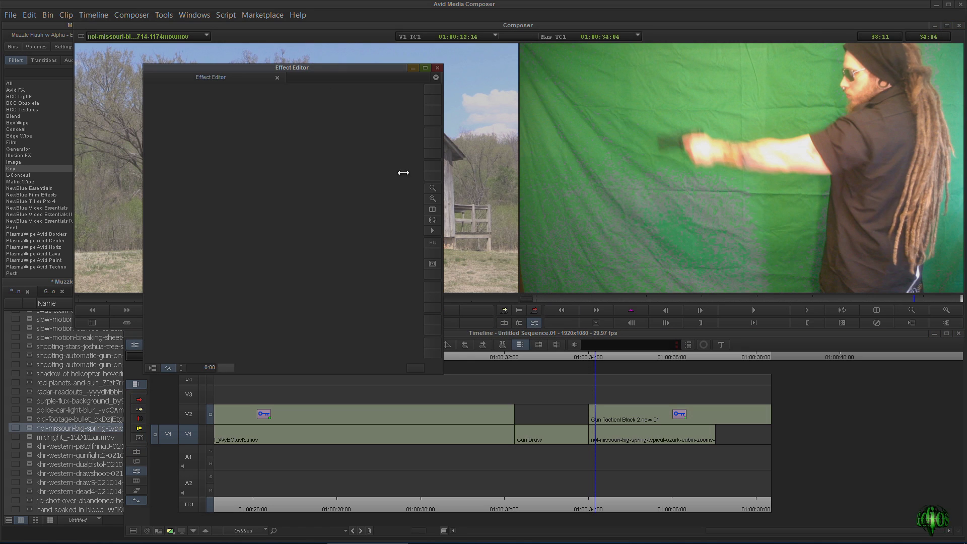
left_click(693, 416)
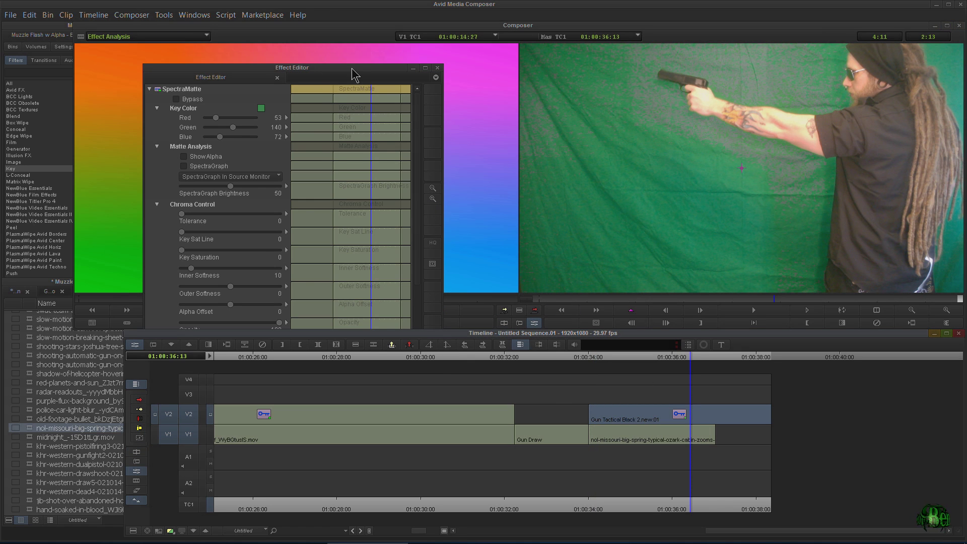
left_click_drag(352, 69, 332, 69)
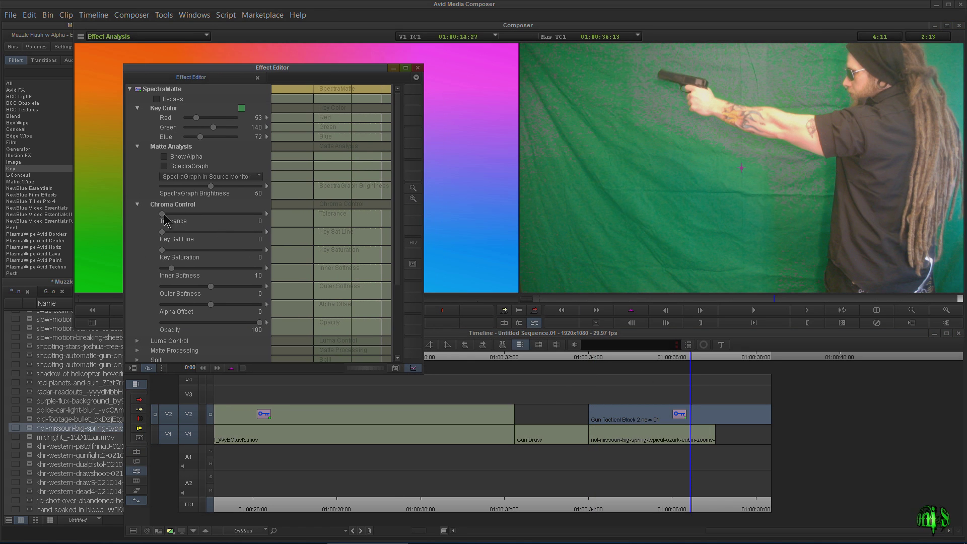
left_click_drag(164, 214, 247, 218)
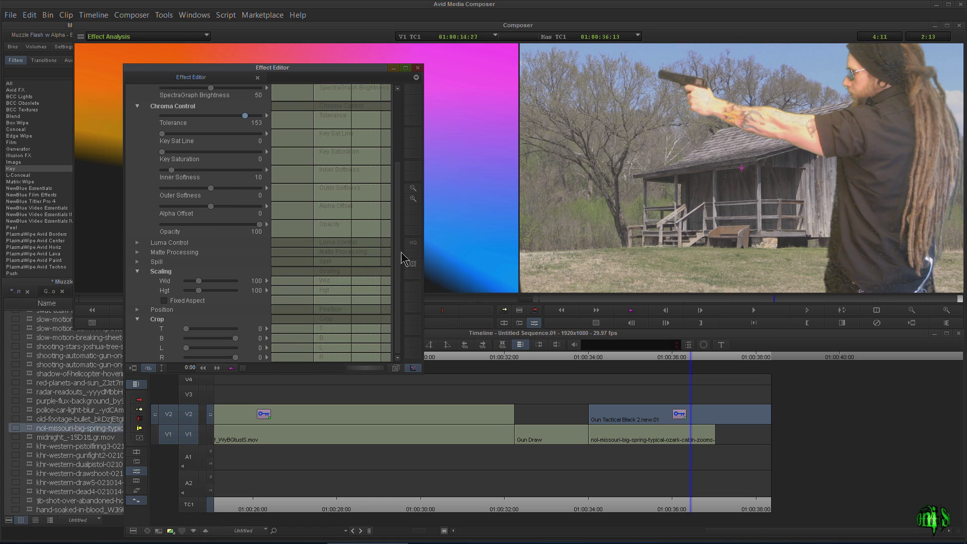
scroll(302, 287, "up", 3)
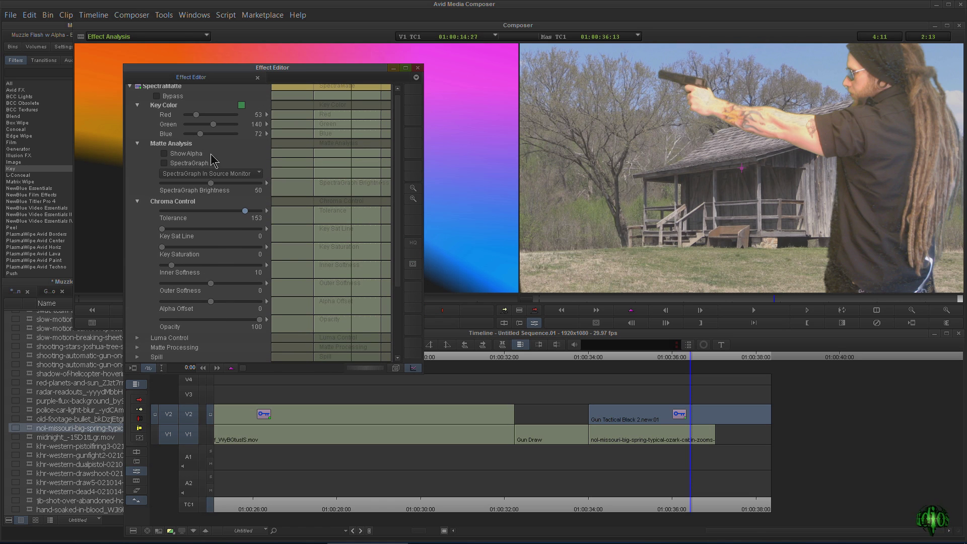
With Tolerance at 142, crop the gunman clip's left edge in to about 255.
scroll(243, 206, "down", 5)
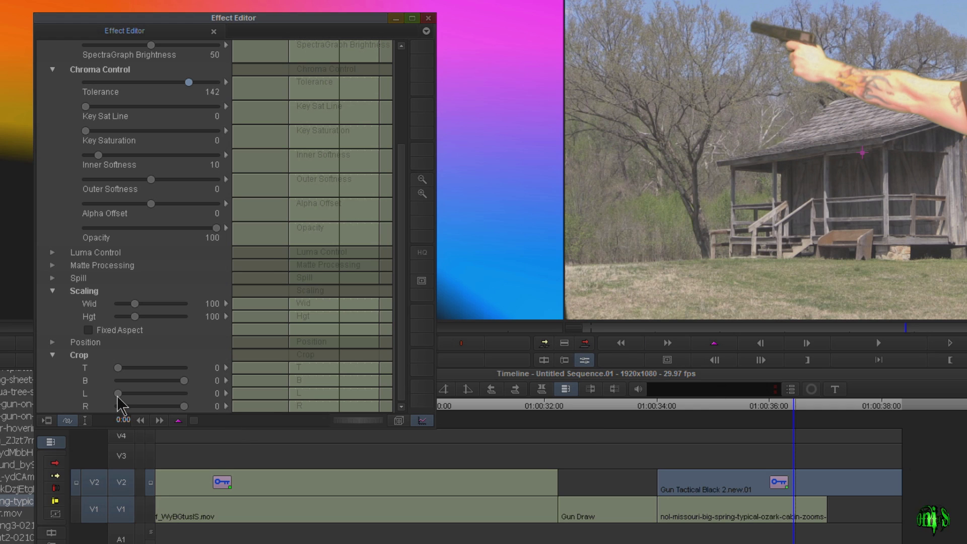
left_click_drag(118, 395, 134, 395)
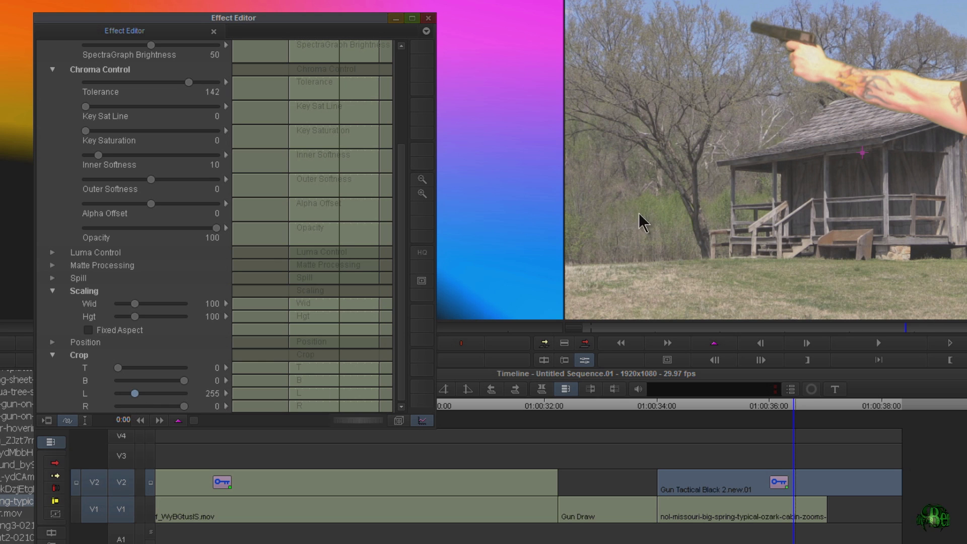
left_click_drag(399, 296, 397, 155)
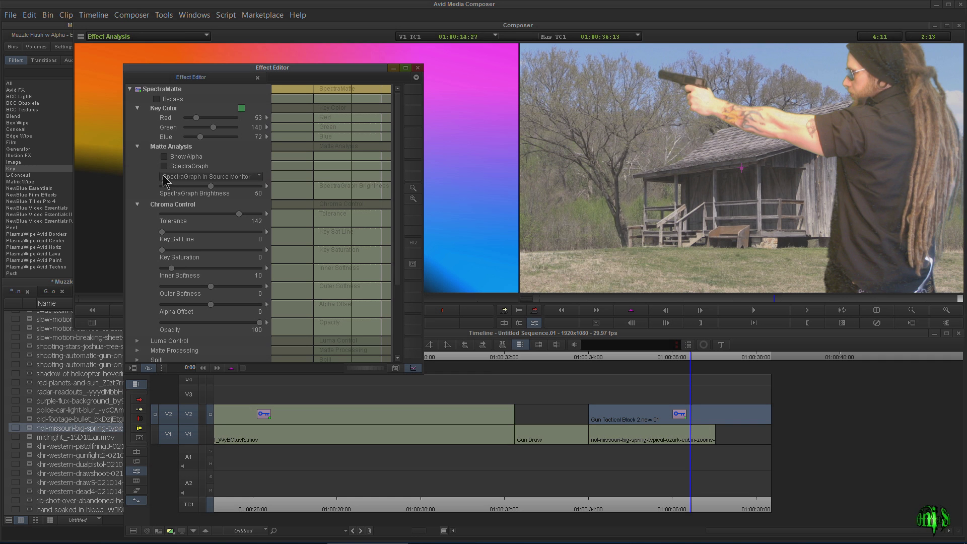
Check the alpha matte, widen the left crop to 361, and re-key the green at Tolerance 131.
left_click(164, 157)
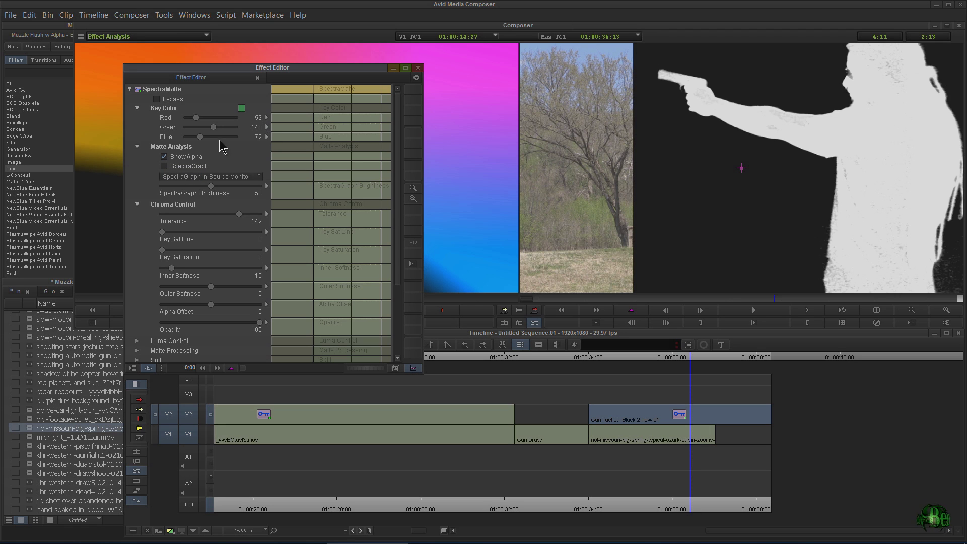
left_click(164, 156)
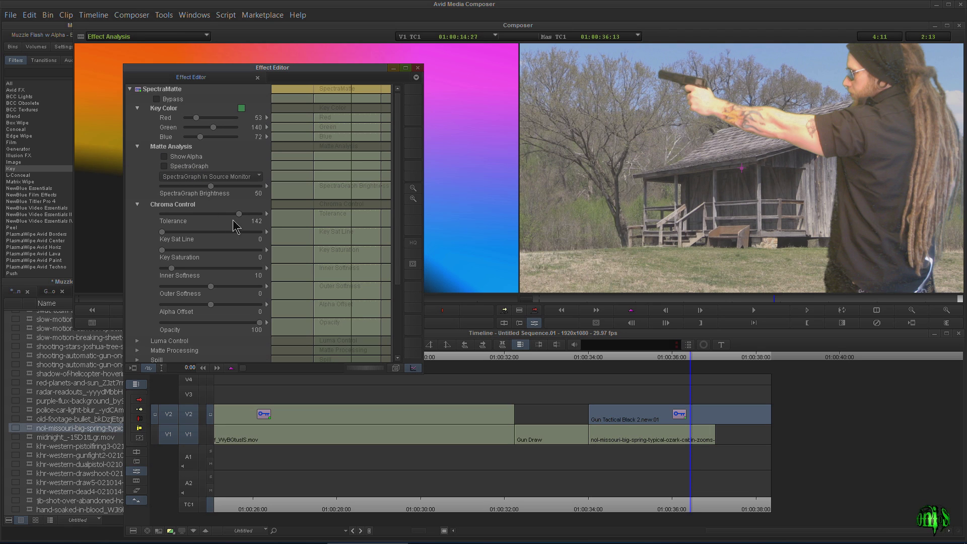
left_click_drag(238, 214, 159, 216)
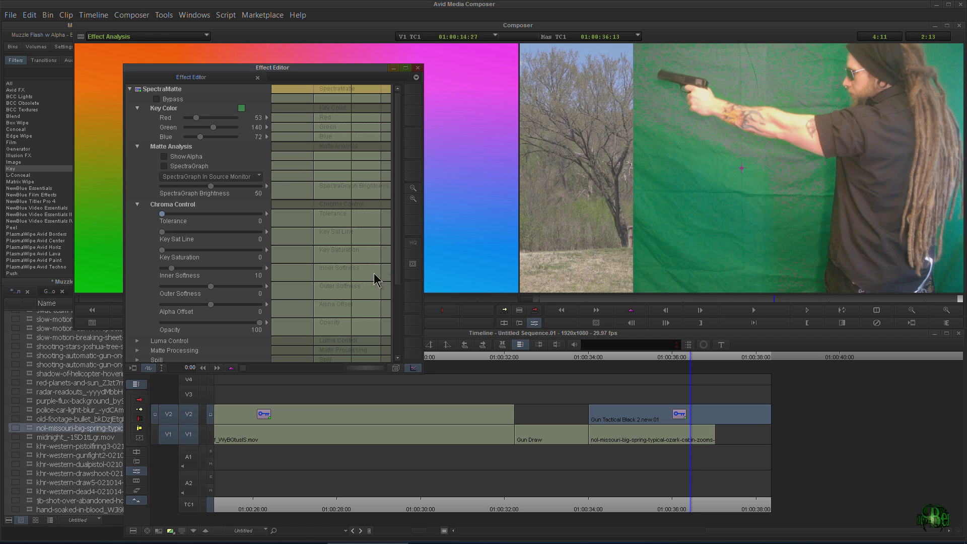
scroll(398, 234, "down", 3)
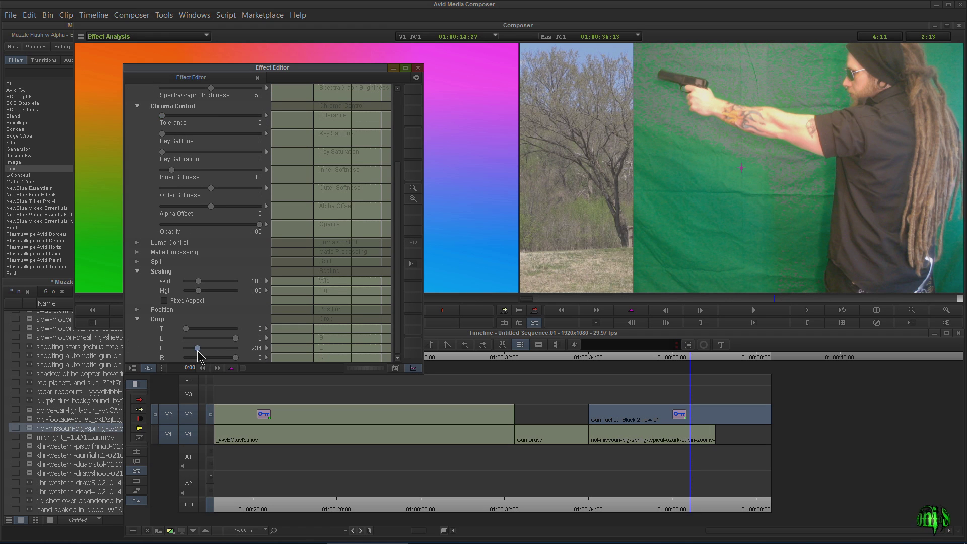
mouse_move(199, 356)
left_mouse_down()
mouse_move(190, 356)
mouse_move(206, 354)
left_mouse_up()
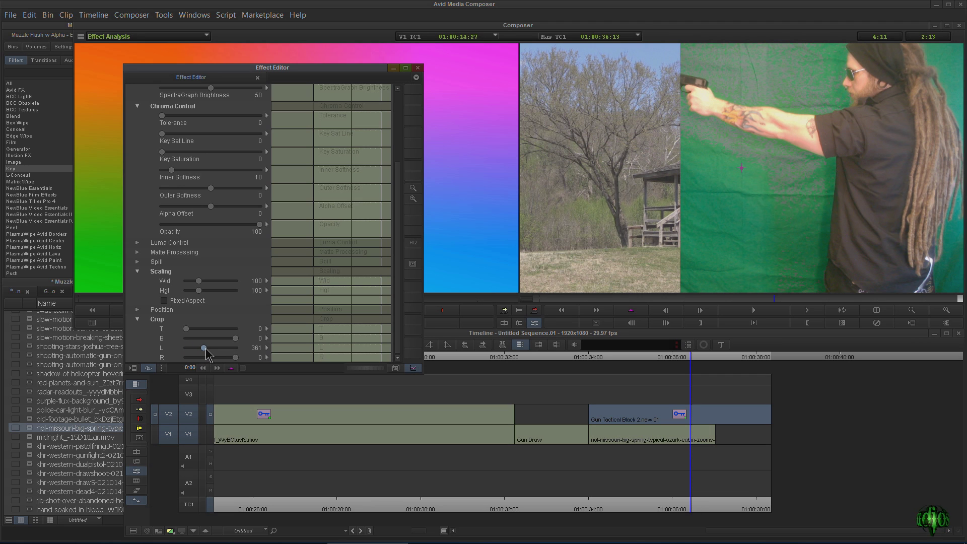
scroll(403, 165, "up", 3)
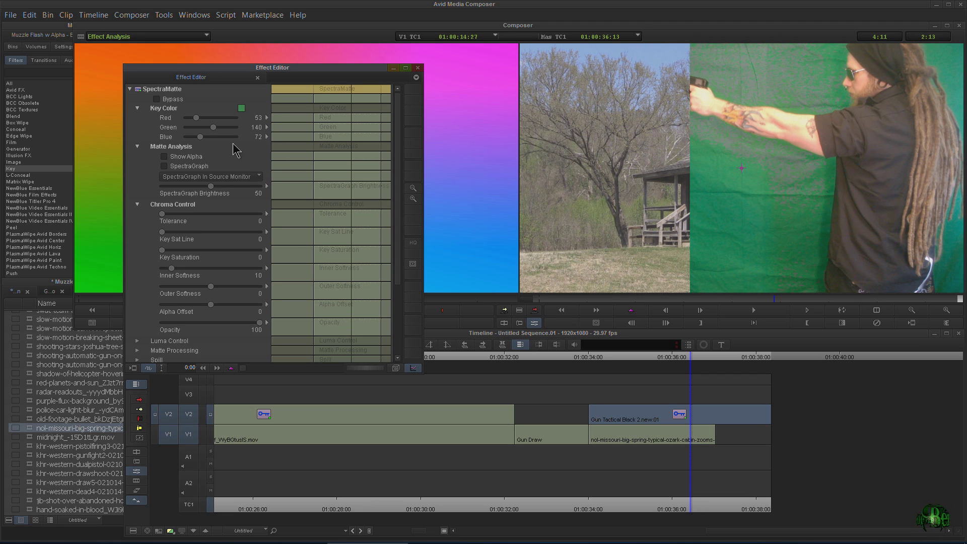
left_click_drag(171, 216, 234, 221)
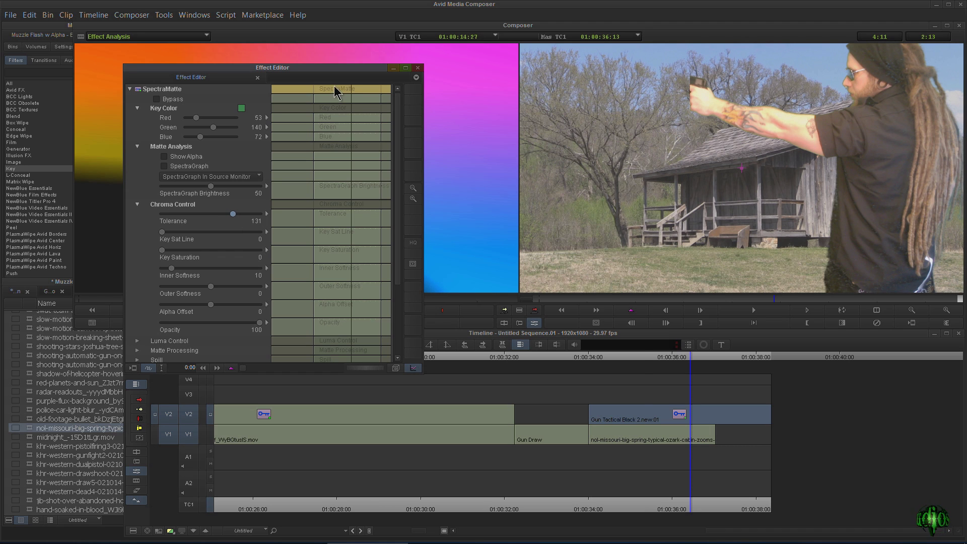
mouse_move(325, 88)
left_mouse_down()
mouse_move(344, 95)
mouse_move(319, 96)
left_mouse_up()
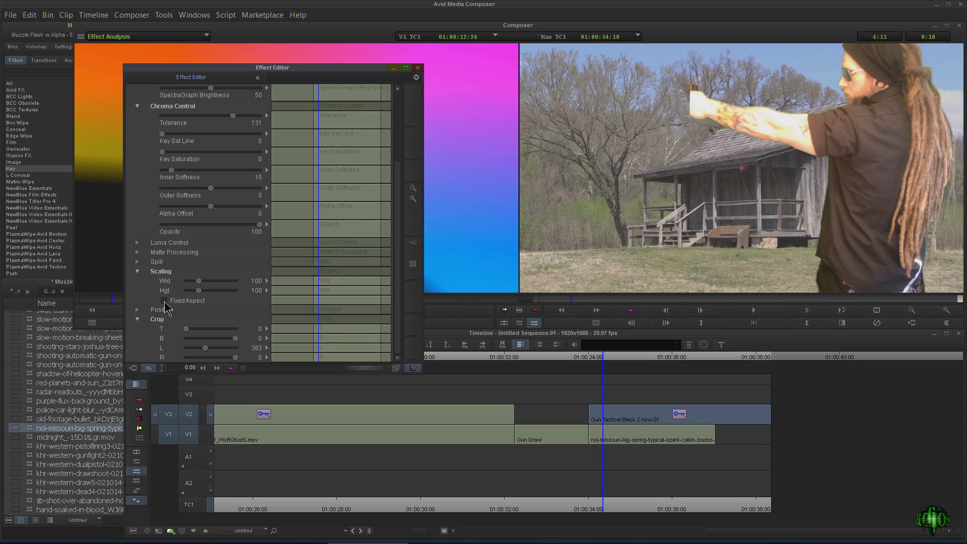
Lock aspect, shrink the gunman from 100, move him right and down, and reduce the left crop.
left_click(164, 300)
left_click_drag(200, 282, 201, 282)
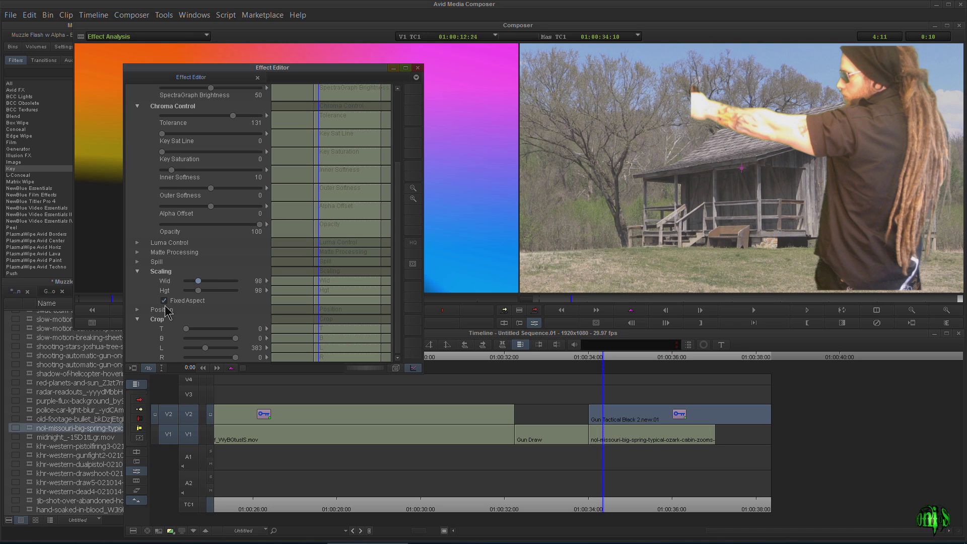
left_click(205, 281)
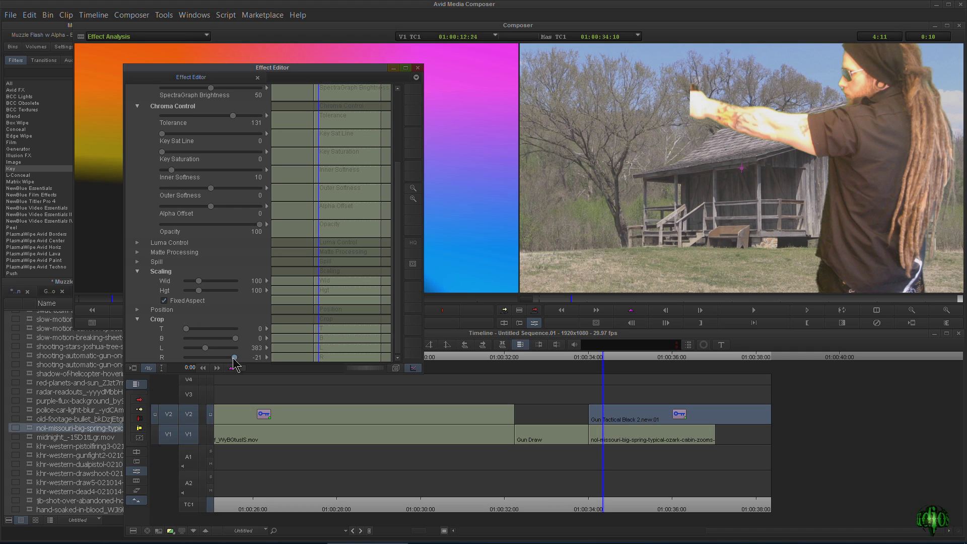
left_click_drag(234, 357, 235, 359)
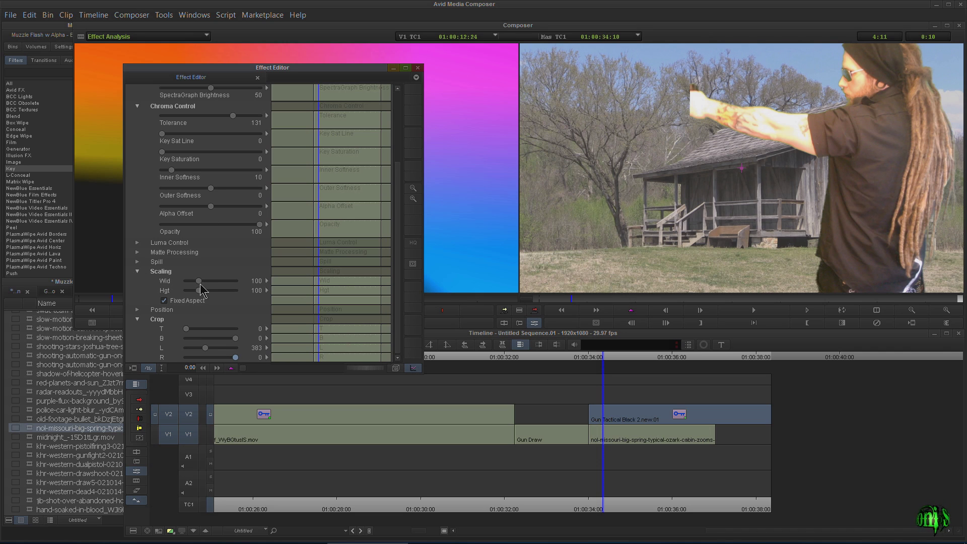
left_click_drag(201, 289, 195, 289)
left_click(763, 180)
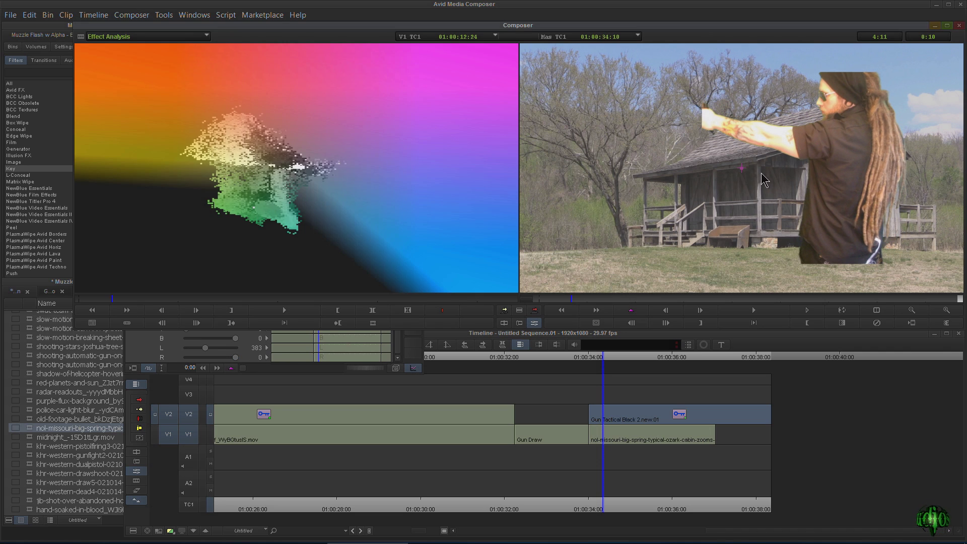
left_click_drag(763, 180, 829, 234)
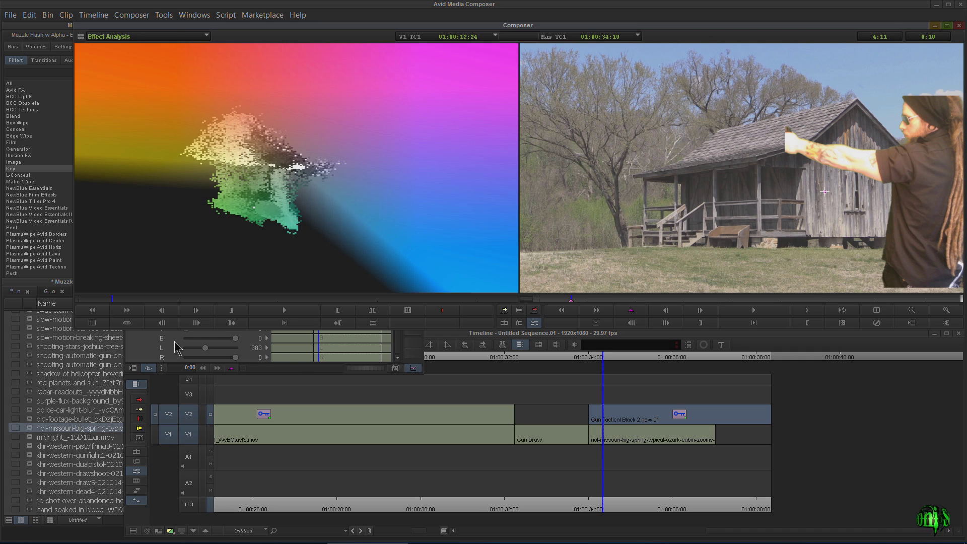
left_click(160, 355)
left_click_drag(211, 351, 191, 352)
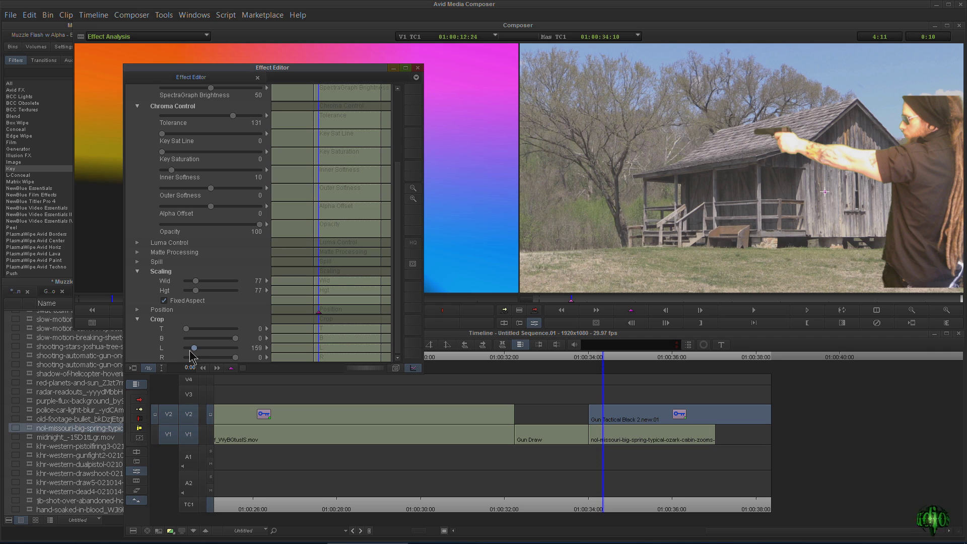
Close the effect settings and delete the keyed Gun Tactical segment from V2.
left_click(417, 69)
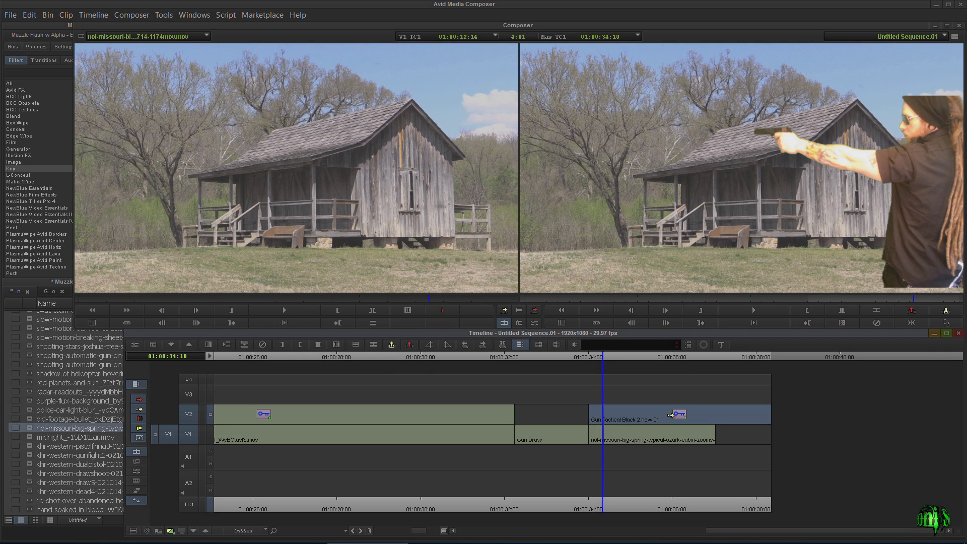
left_click(677, 414)
key("Delete")
key("Delete")
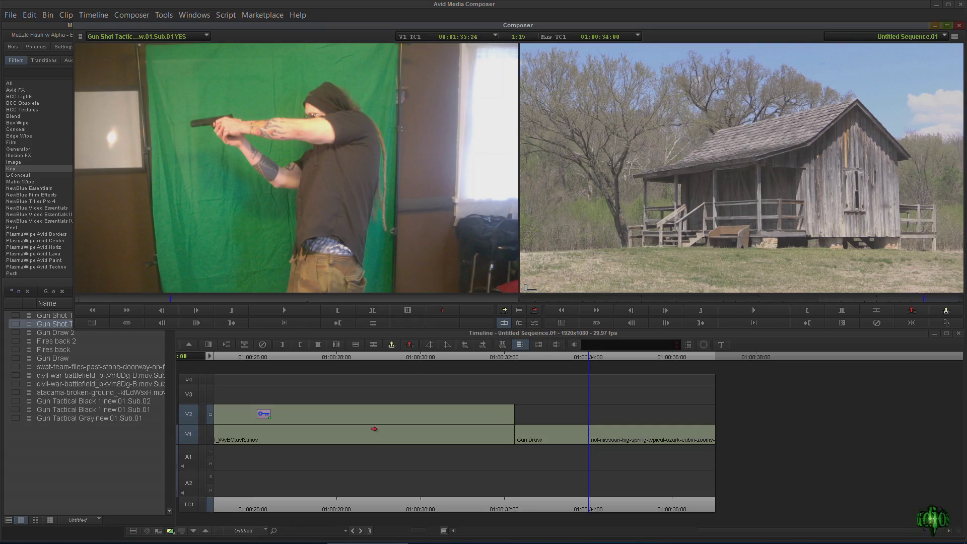
Patch source video to V2 and overwrite the Gun Shot Tactical 3 green-screen take above the cabin clip.
left_click(189, 438)
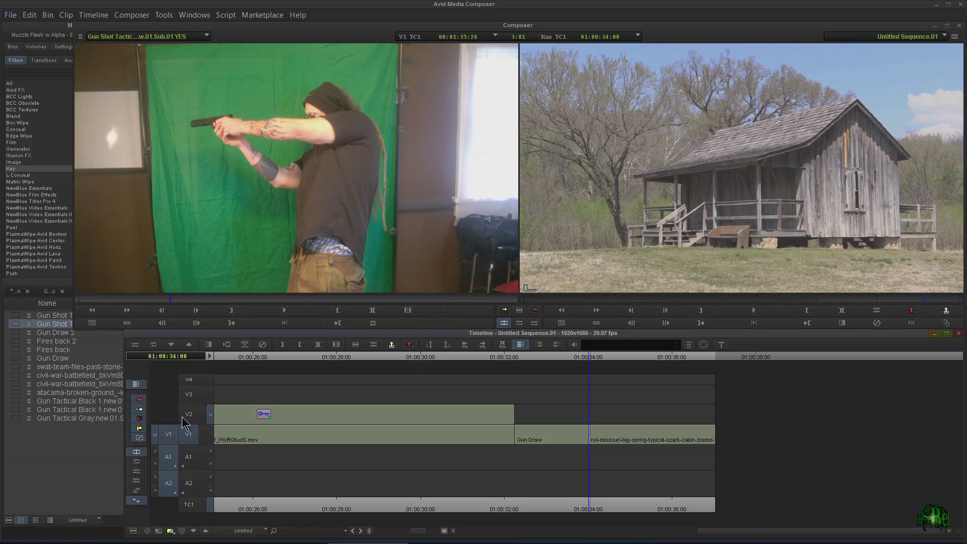
left_click_drag(169, 436, 168, 414)
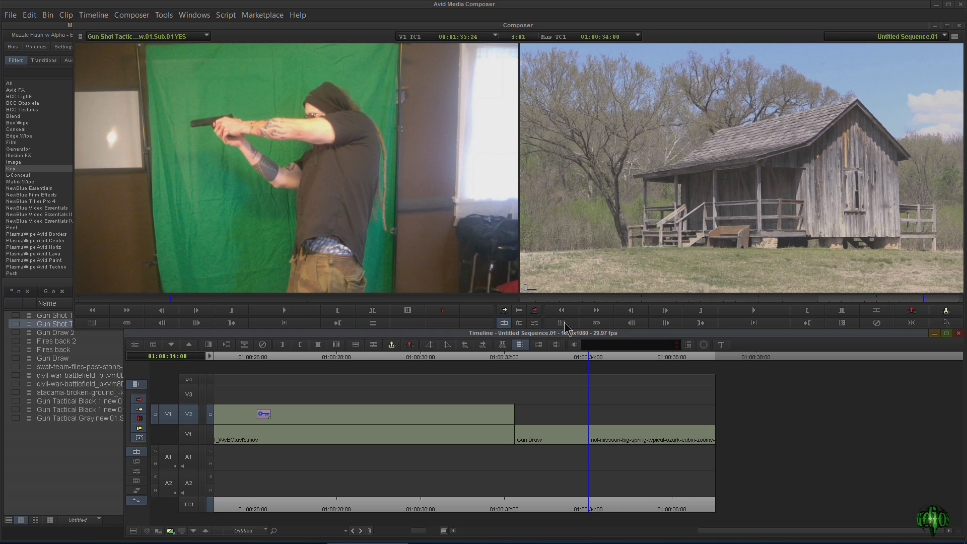
left_click(536, 310)
left_click(644, 357)
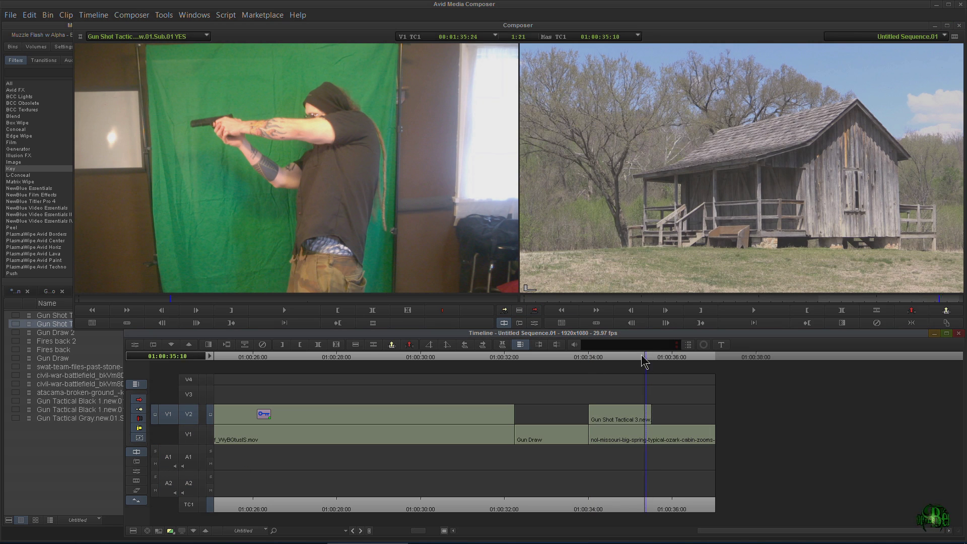
left_click(613, 359)
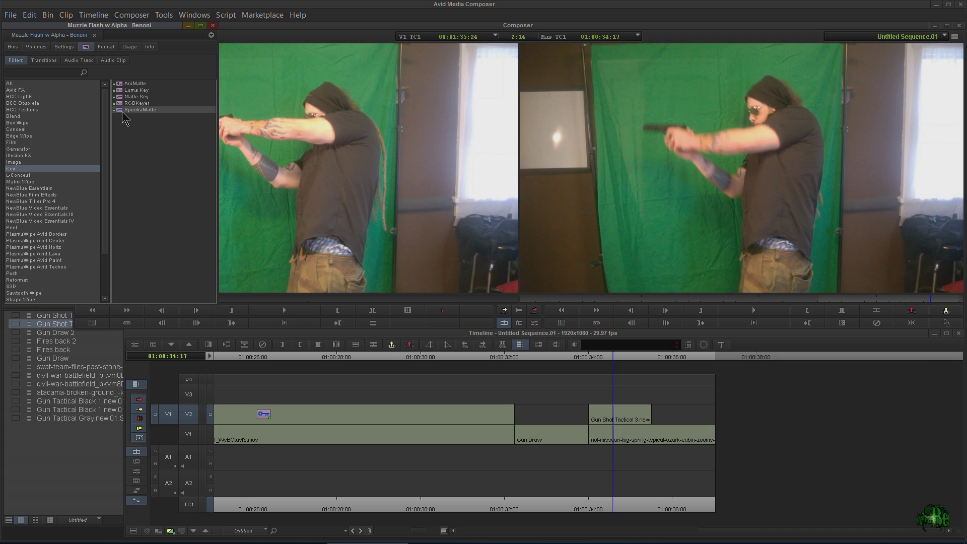
Apply SpectraMatte to the Gun Shot Tactical 3 clip on V2 and eyedrop the green screen.
left_click_drag(125, 119, 606, 410)
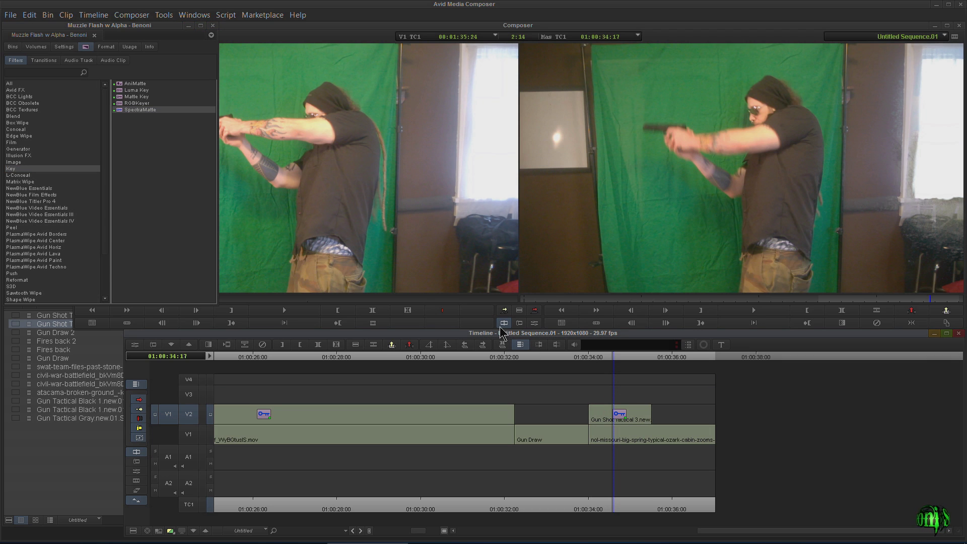
left_click(535, 323)
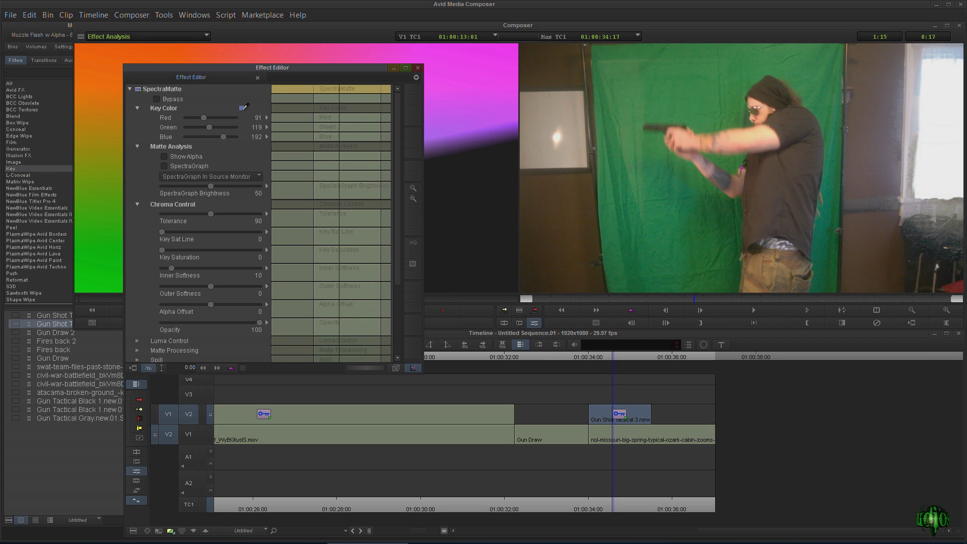
left_click_drag(245, 107, 702, 80)
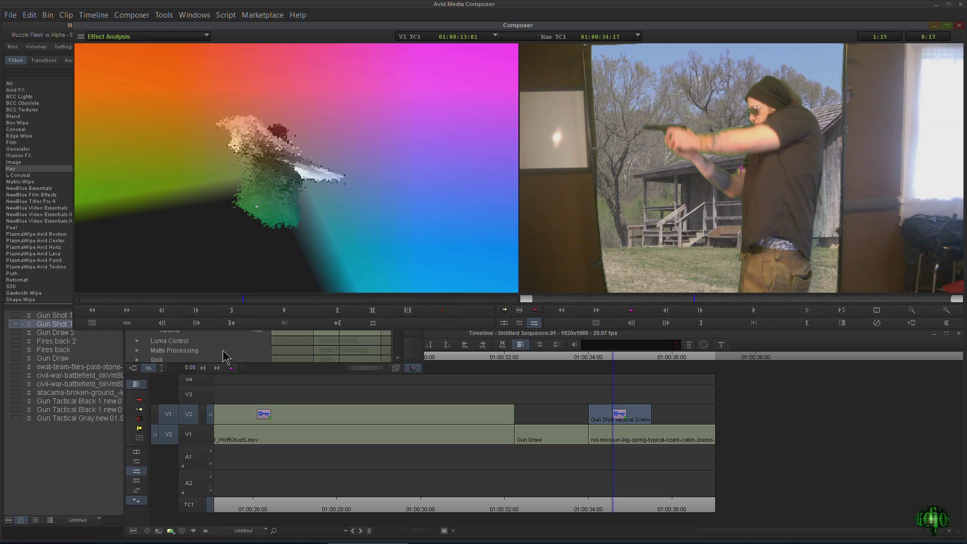
Raise the SpectraMatte Tolerance from 90 to 99 and save the effect as a bin preset.
left_click(224, 358)
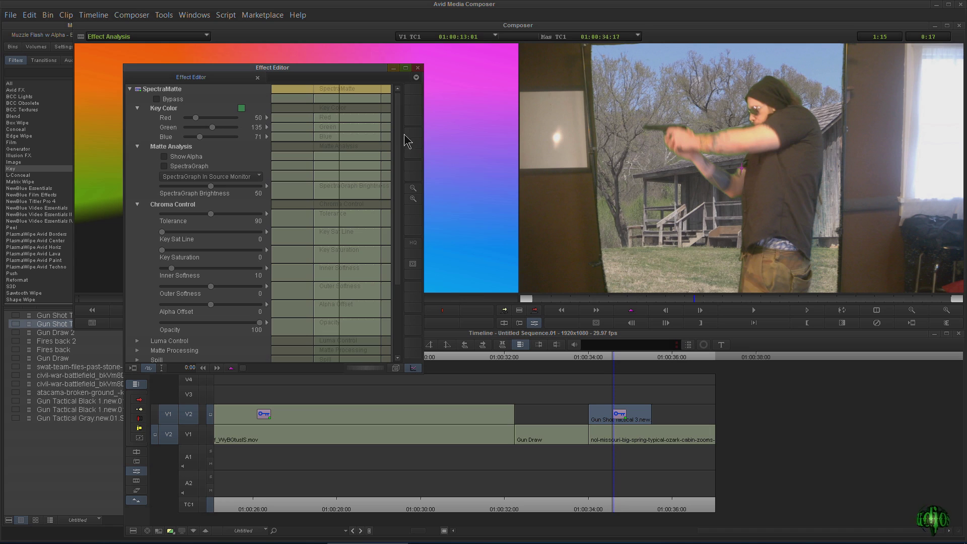
scroll(398, 151, "down", 1)
left_click_drag(211, 201, 216, 202)
scroll(401, 204, "up", 1)
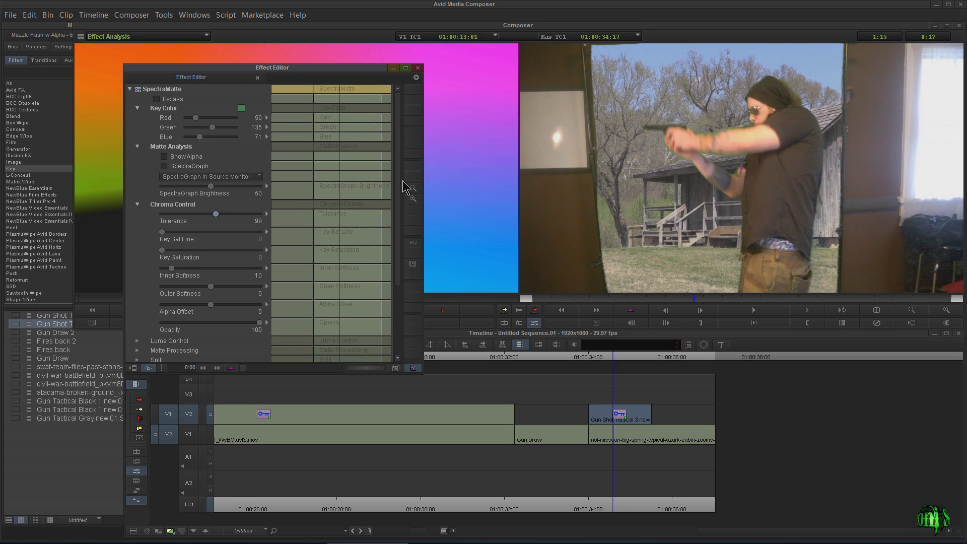
left_click_drag(141, 94, 77, 443)
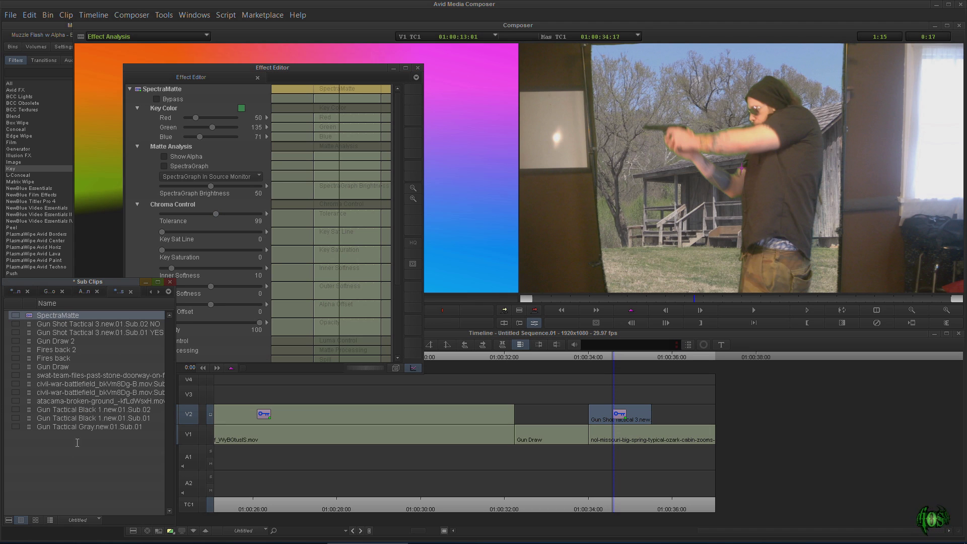
Overwrite the Sub.02 NO take onto V2 at 01:00:35:15.
left_click(418, 68)
mouse_move(639, 357)
left_mouse_down()
mouse_move(667, 357)
mouse_move(652, 356)
left_mouse_up()
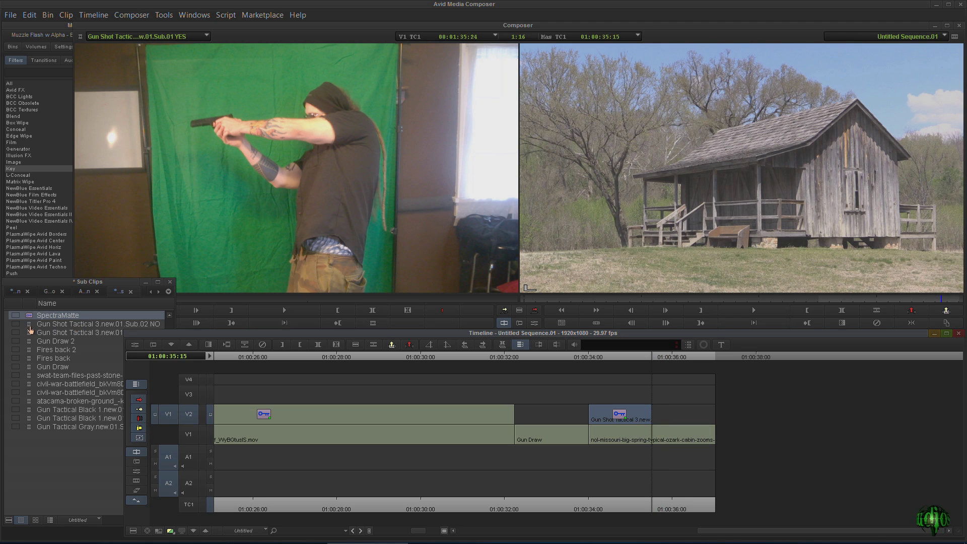
double_click(30, 327)
left_click(534, 310)
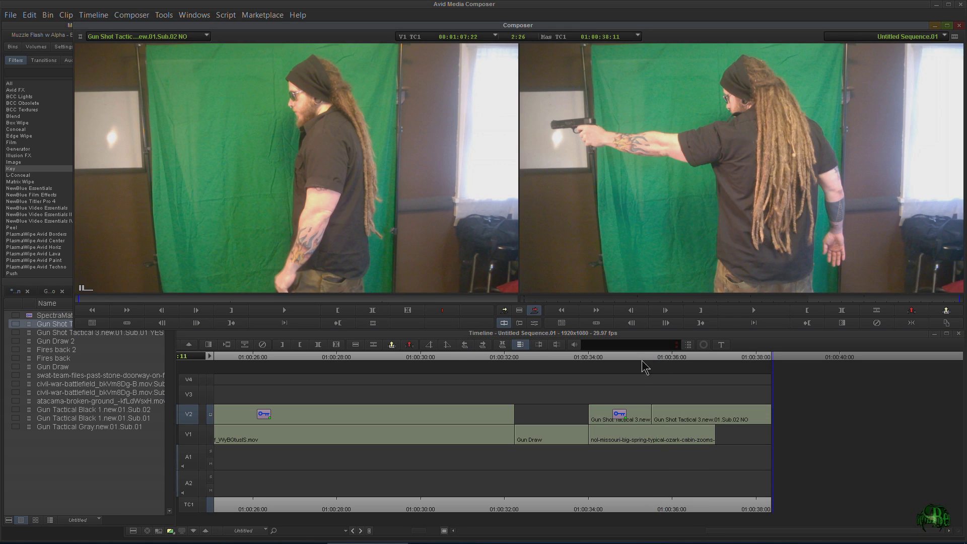
Apply the SpectraMatte preset to Sub.02 NO, delete it, and reopen the first gunman clip's key at 01:00:34:10.
left_click_drag(56, 315, 684, 406)
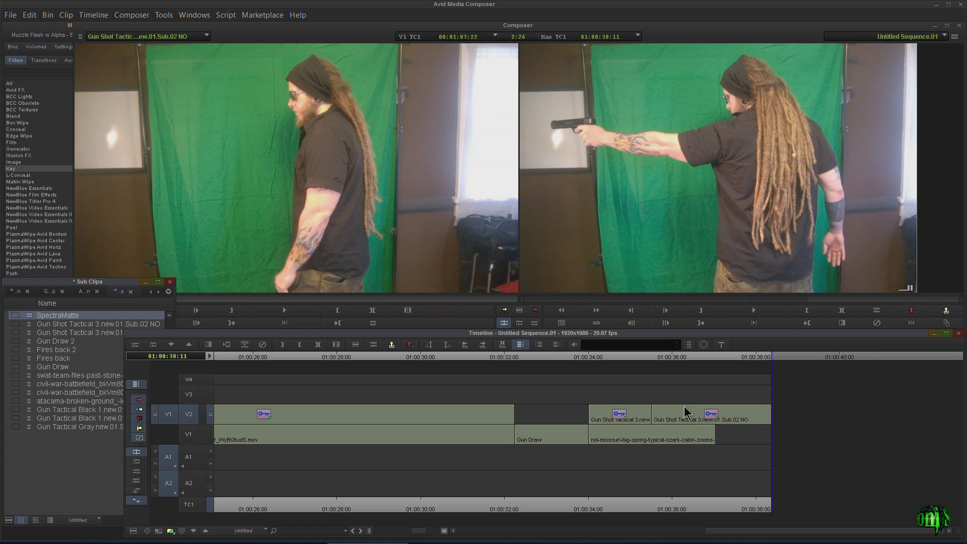
mouse_move(709, 361)
left_mouse_down()
mouse_move(683, 359)
mouse_move(692, 367)
left_mouse_up()
left_click(697, 413)
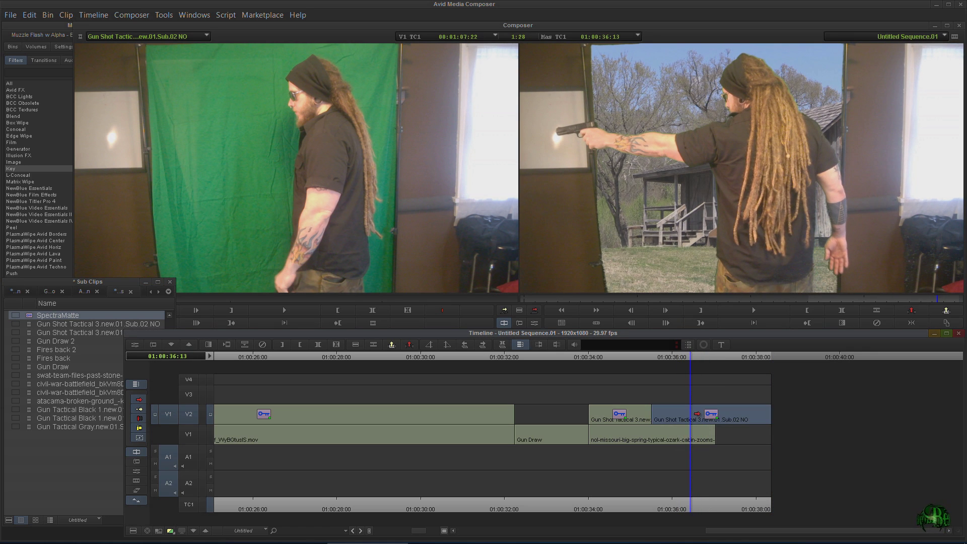
key("Delete")
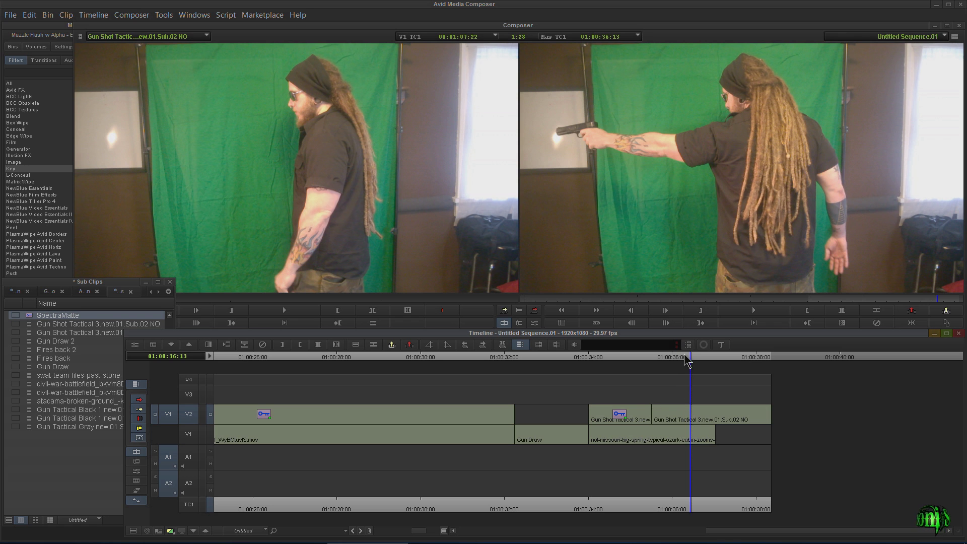
left_click_drag(686, 360, 622, 368)
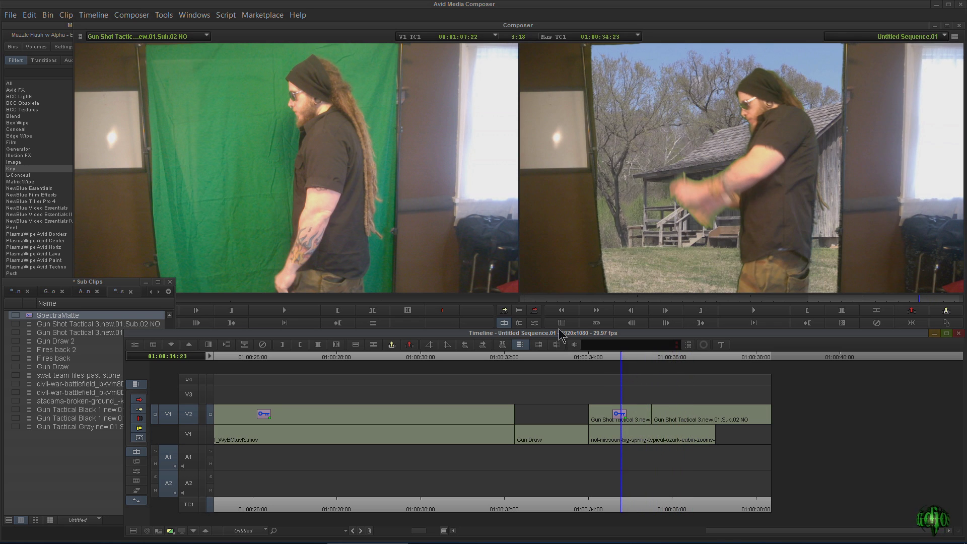
key("Left")
key("Left")
key("Left")
key("Left")
key("Left")
key("Left")
key("Left")
key("Left")
key("Left")
key("Left")
key("Left")
key("Left")
key("Left")
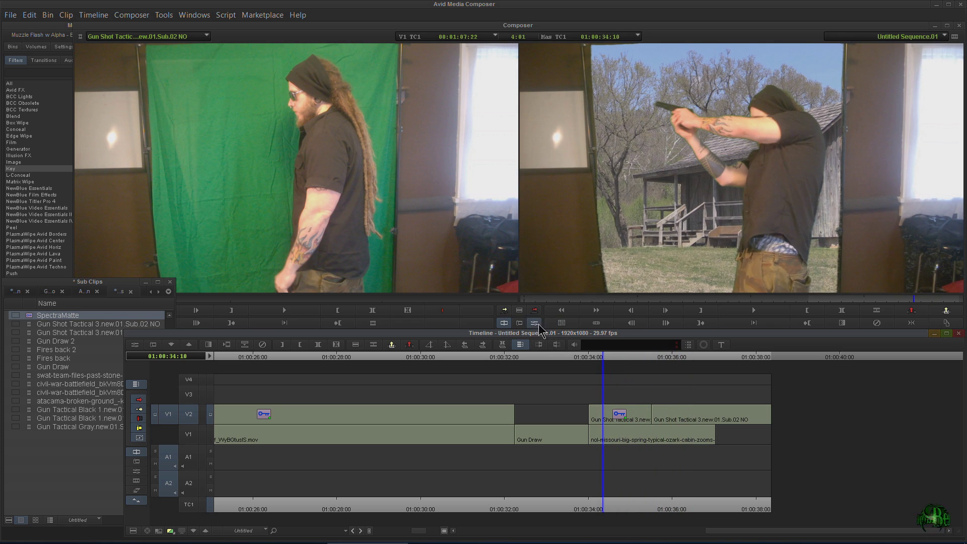
left_click(536, 324)
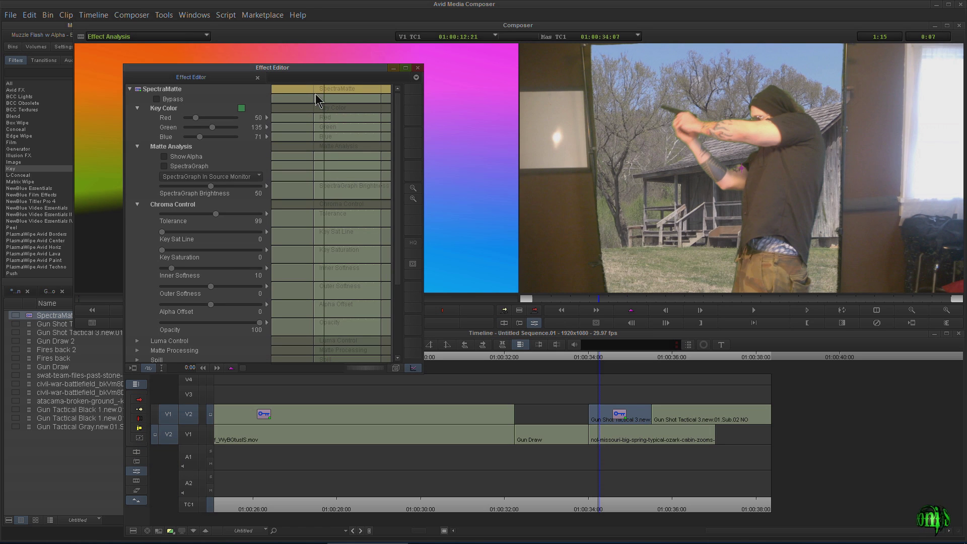
Drag the first gunman take's SpectraMatte Tolerance slider from 99 up to 128.
key("Right")
key("Right")
key("Right")
key("Right")
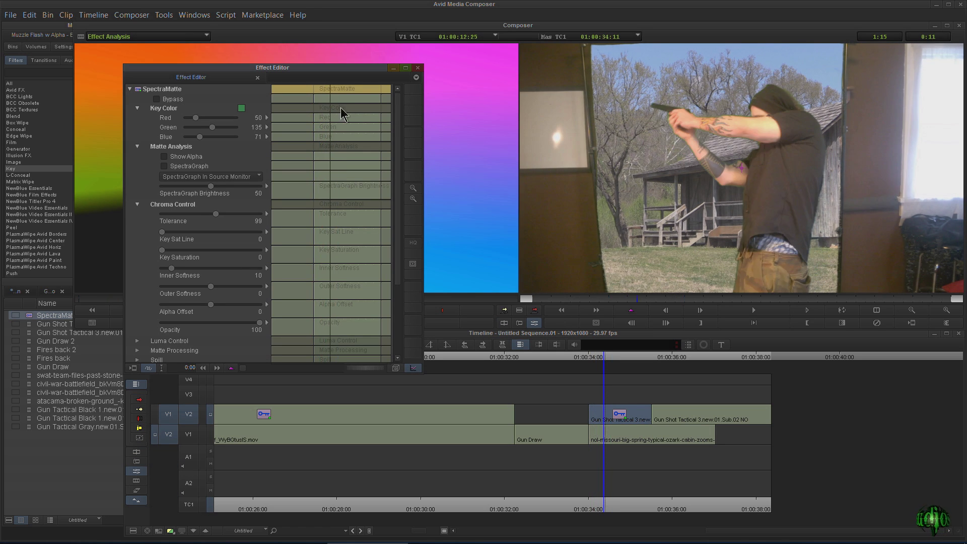
key("Left")
key("Left")
key("Left")
key("Left")
key("Left")
key("Left")
key("Left")
scroll(400, 115, "down", 1)
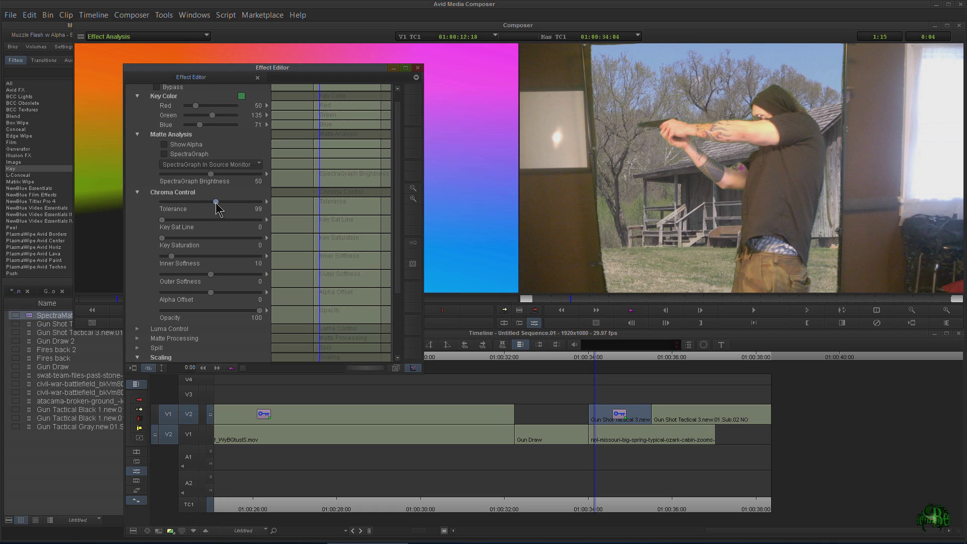
left_click_drag(216, 202, 232, 204)
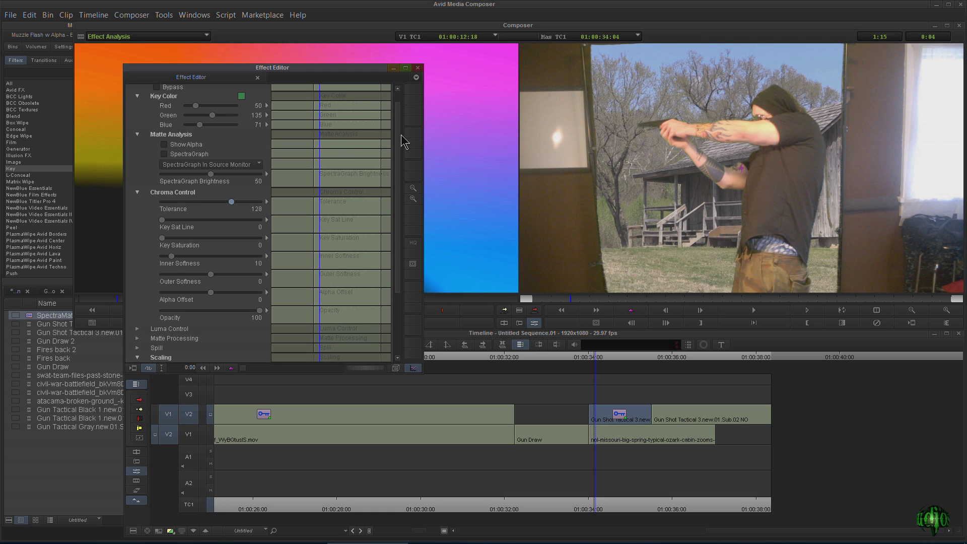
scroll(403, 141, "down", 3)
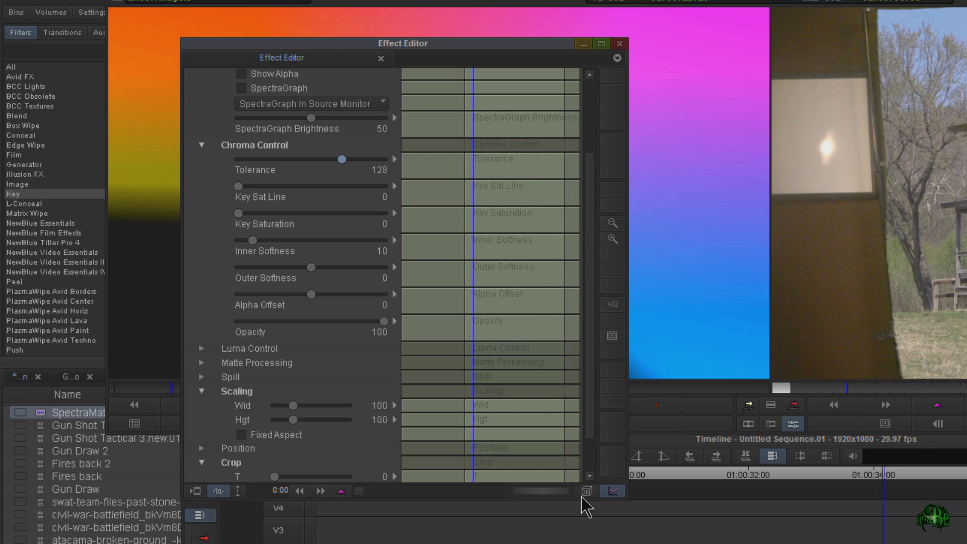
Promote the gunman's key to a 3D Warp and inspect its Foreground key type options.
left_click(586, 492)
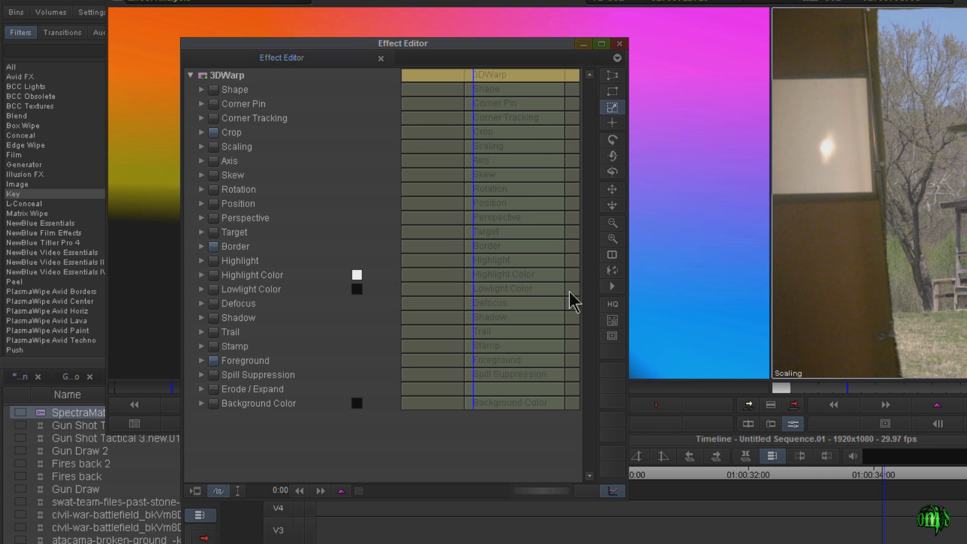
left_click_drag(310, 43, 389, 52)
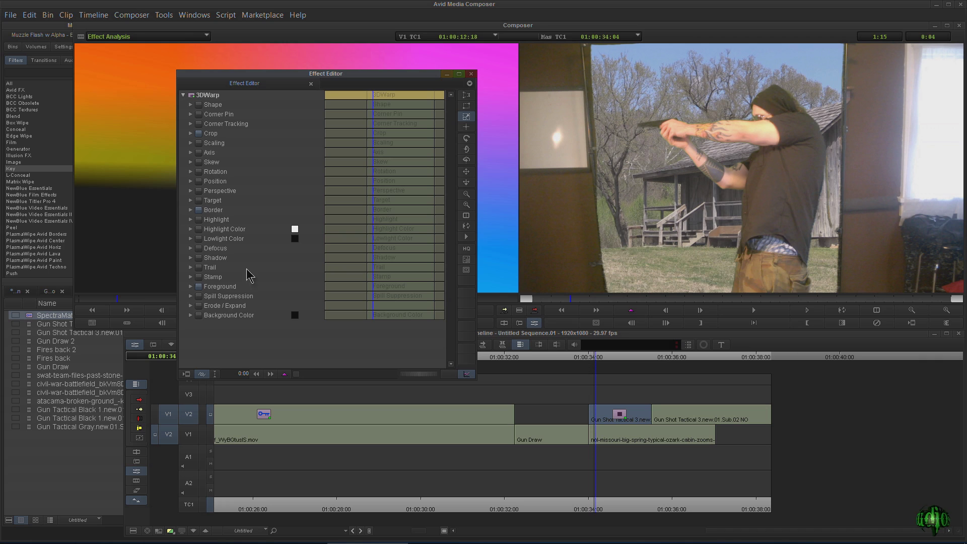
left_click(191, 287)
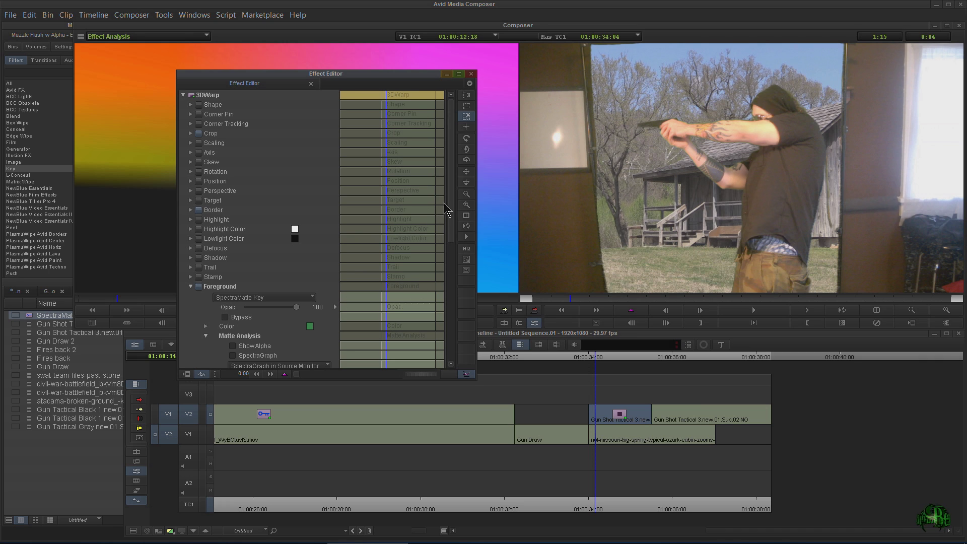
scroll(446, 209, "down", 5)
left_click(312, 228)
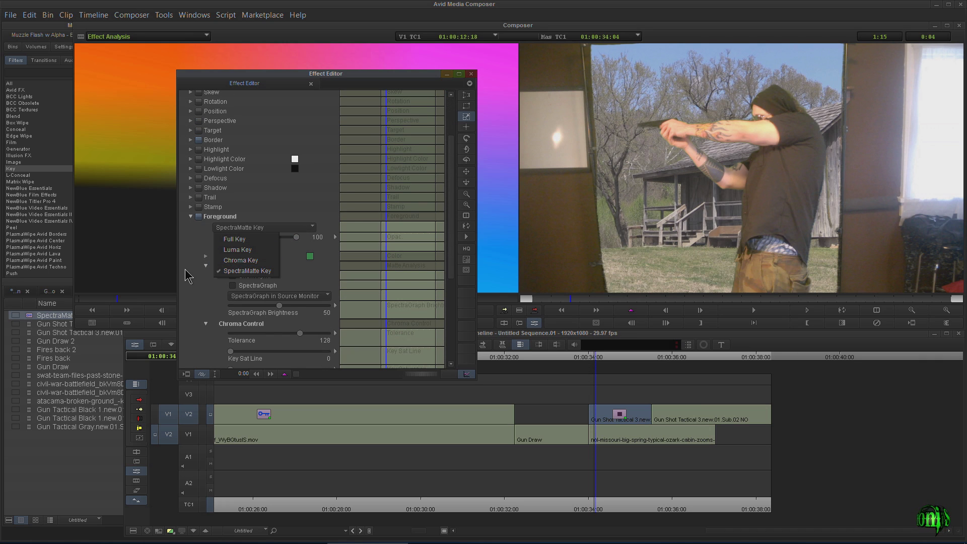
left_click(200, 280)
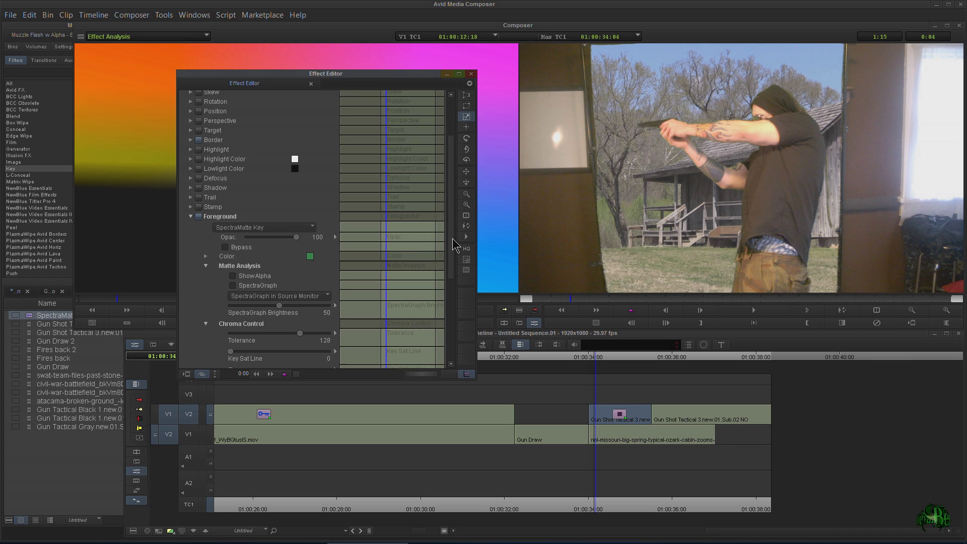
left_click_drag(452, 243, 455, 332)
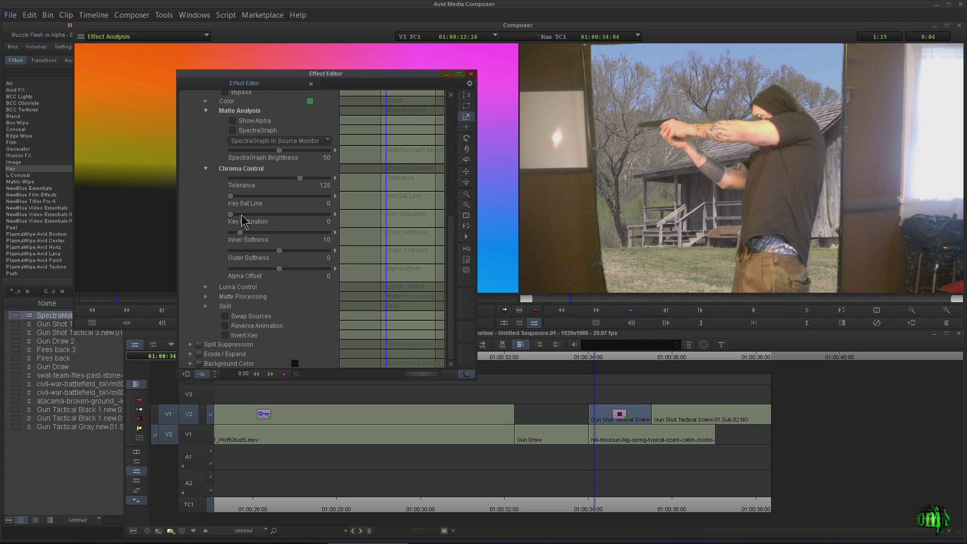
Readjust the key Tolerance, loop-play the keyed gunman over the cabin, and scrub back to 01:00:34:00.
left_click_drag(299, 184, 220, 182)
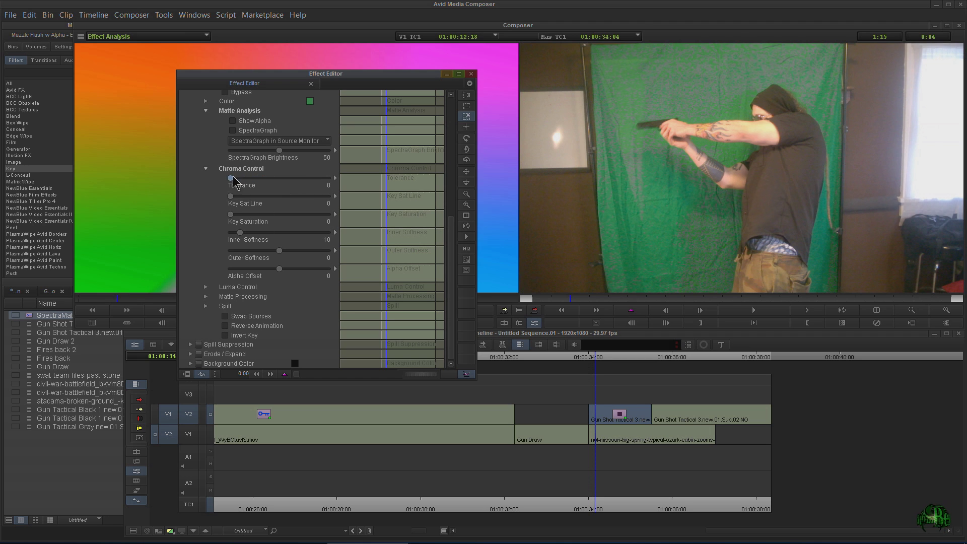
left_click_drag(231, 179, 342, 183)
key("space")
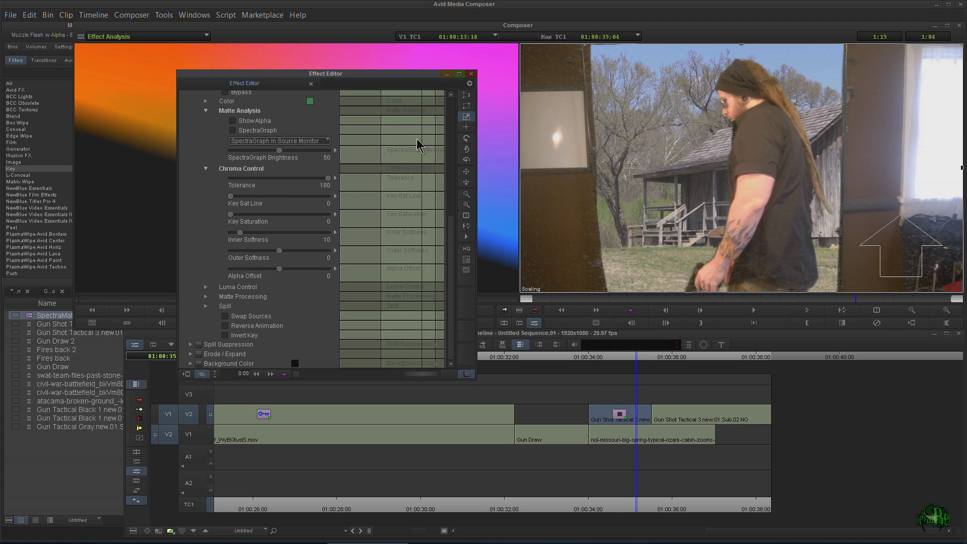
key("ctrl+space")
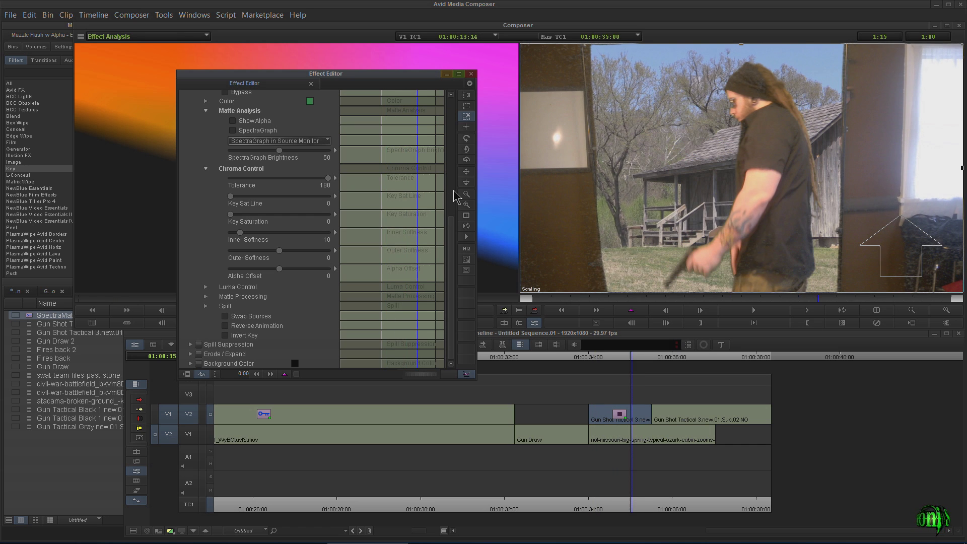
scroll(456, 244, "up", 3)
scroll(438, 267, "down", 3)
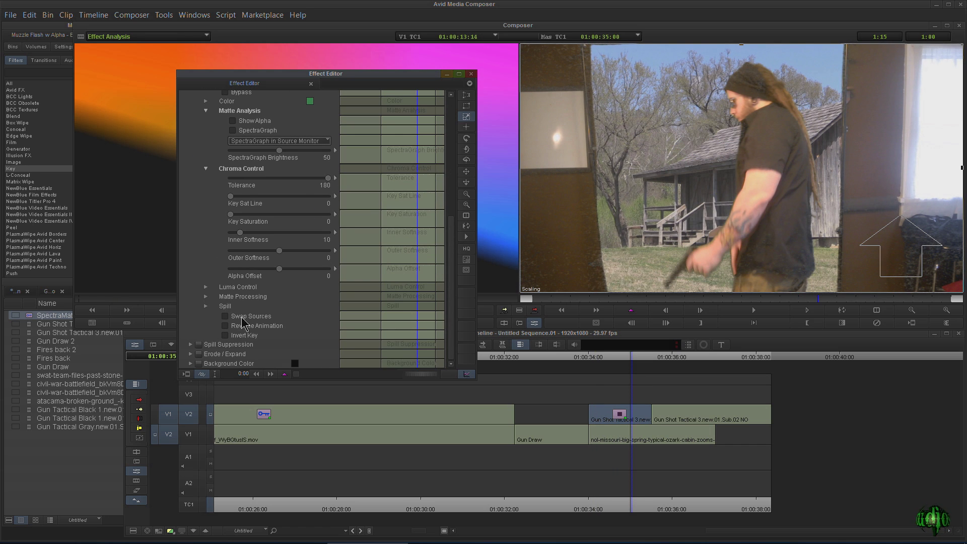
mouse_move(623, 360)
left_mouse_down()
mouse_move(516, 365)
mouse_move(618, 359)
mouse_move(573, 374)
mouse_move(612, 376)
left_mouse_up()
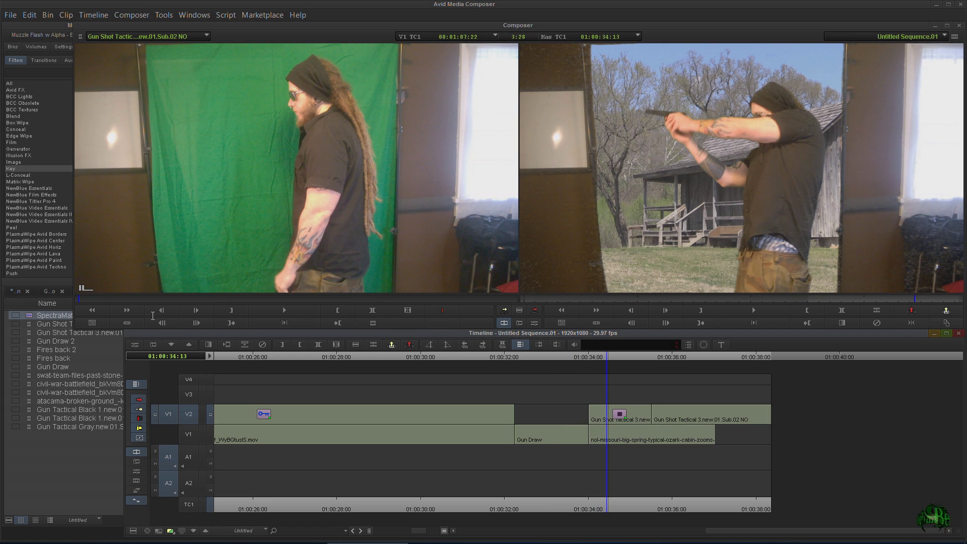
Overwrite the helicopter clip from the Muzzle Flash w Alpha bin onto V1 at 01:00:34:00.
left_click(17, 292)
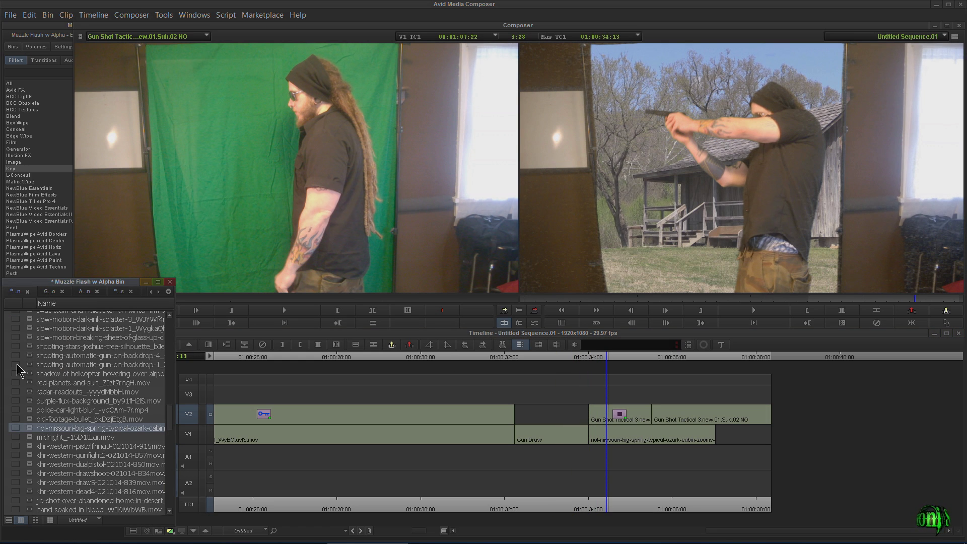
scroll(19, 370, "up", 5)
double_click(76, 406)
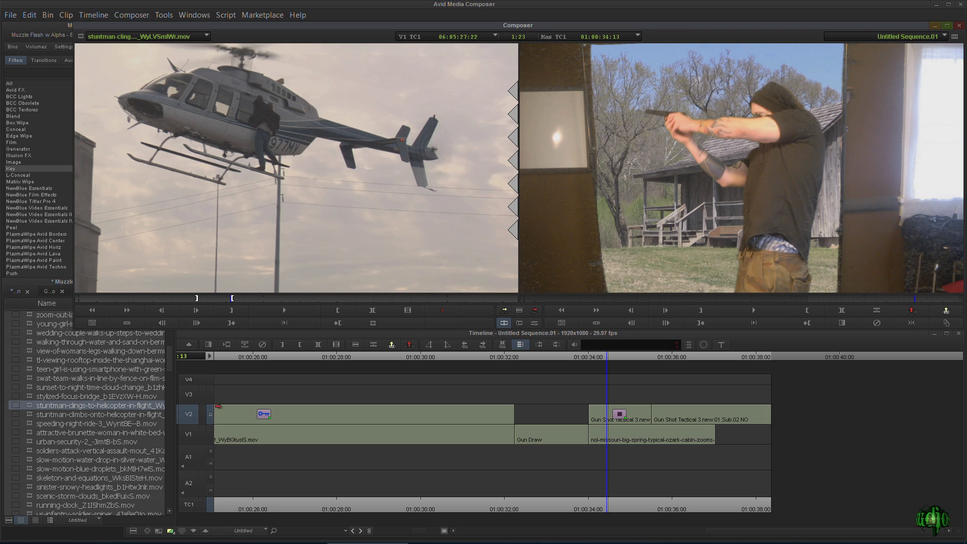
left_click(193, 440)
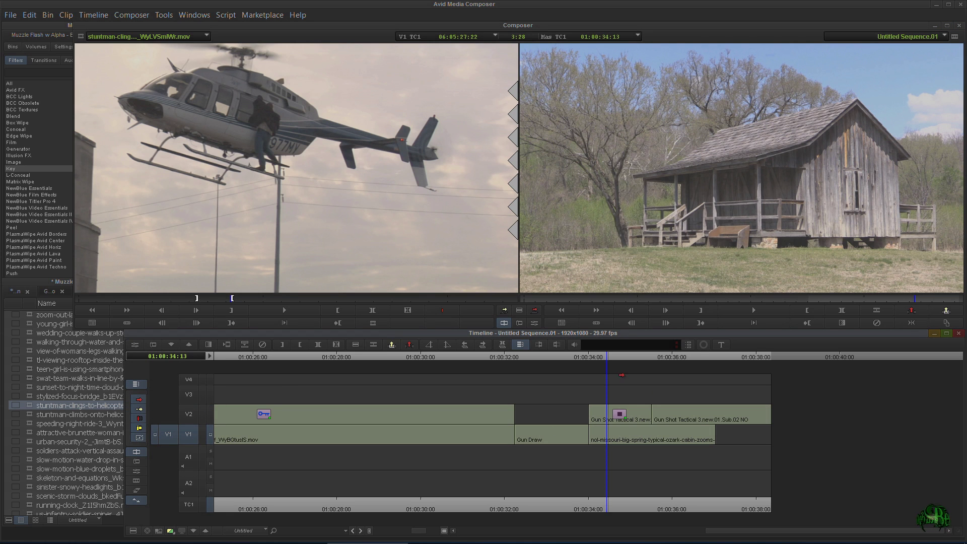
left_click(535, 311)
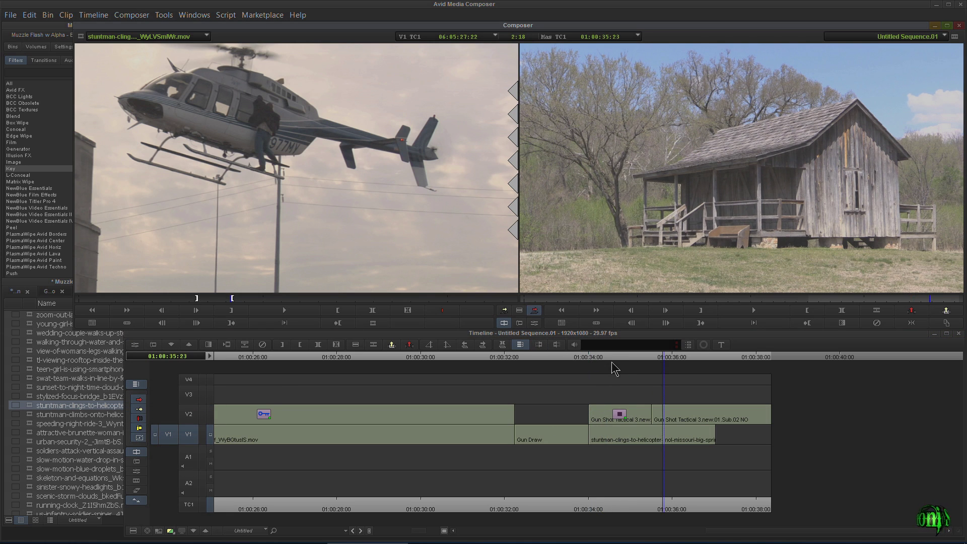
left_click(625, 364)
Enable V2 monitoring, repatch the source track to V2, and reopen the gunman's effect settings.
left_click(598, 359)
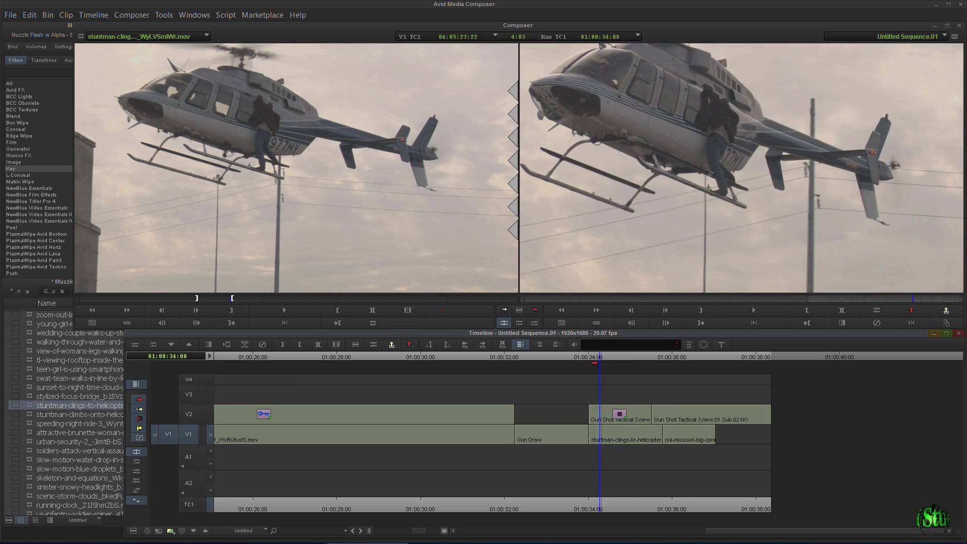
left_click(210, 415)
left_click_drag(604, 362, 622, 359)
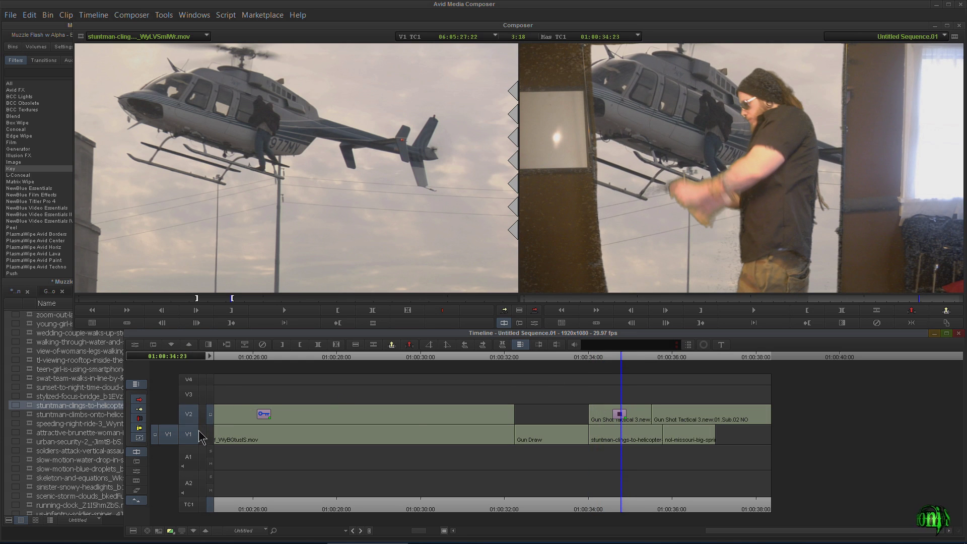
left_click_drag(168, 434, 189, 414)
left_click(519, 344)
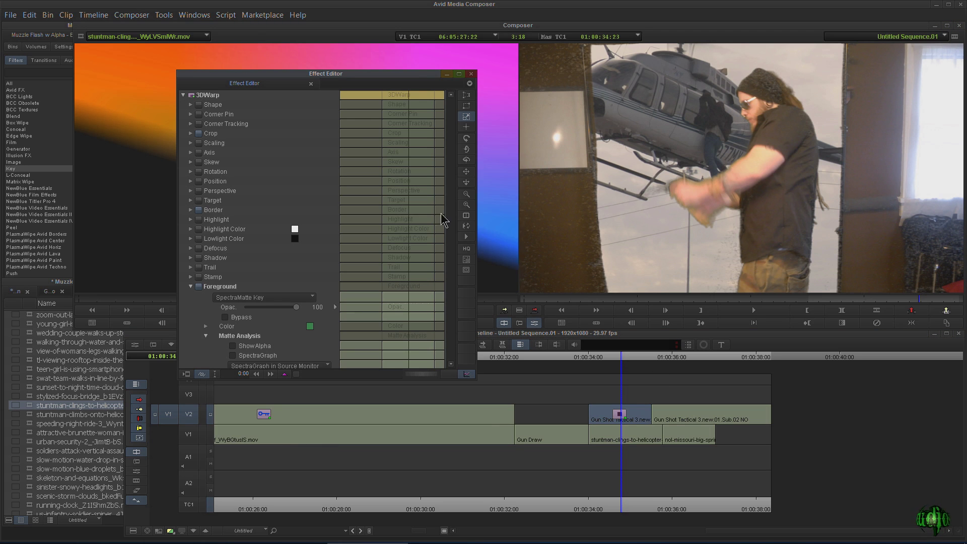
Set the gunman's 3D Warp Crop to Lft -574 and Rgt 404, keeping Top 999 and Bot -999.
left_click(382, 125)
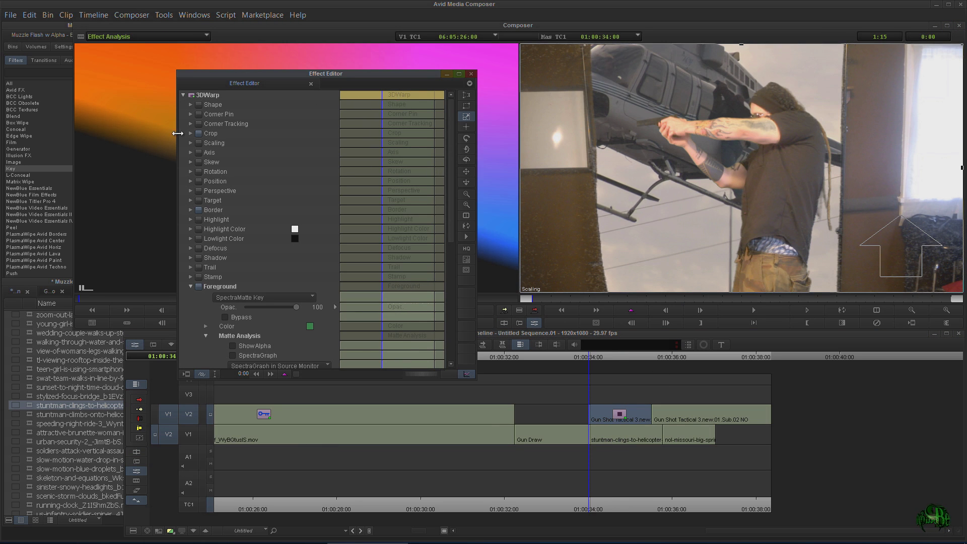
left_click(190, 133)
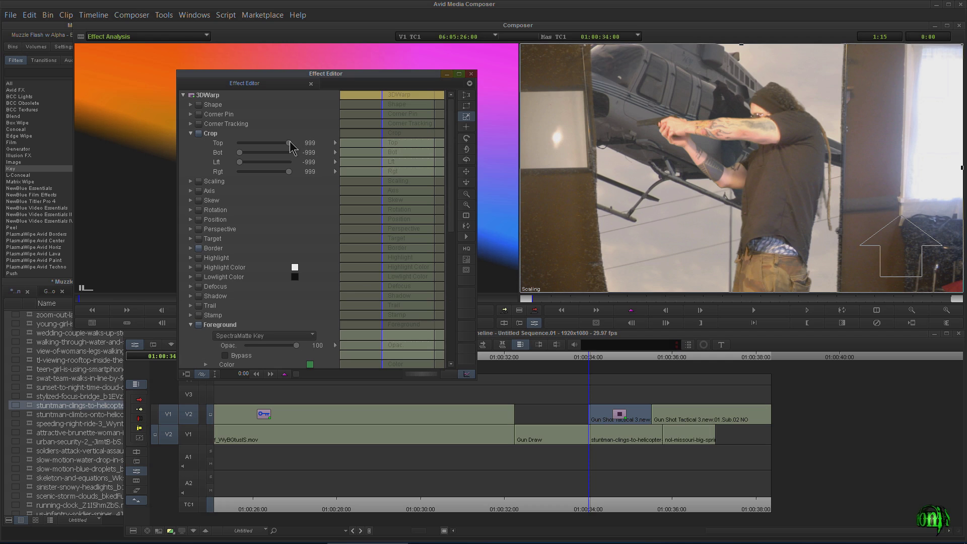
left_click_drag(290, 144, 274, 175)
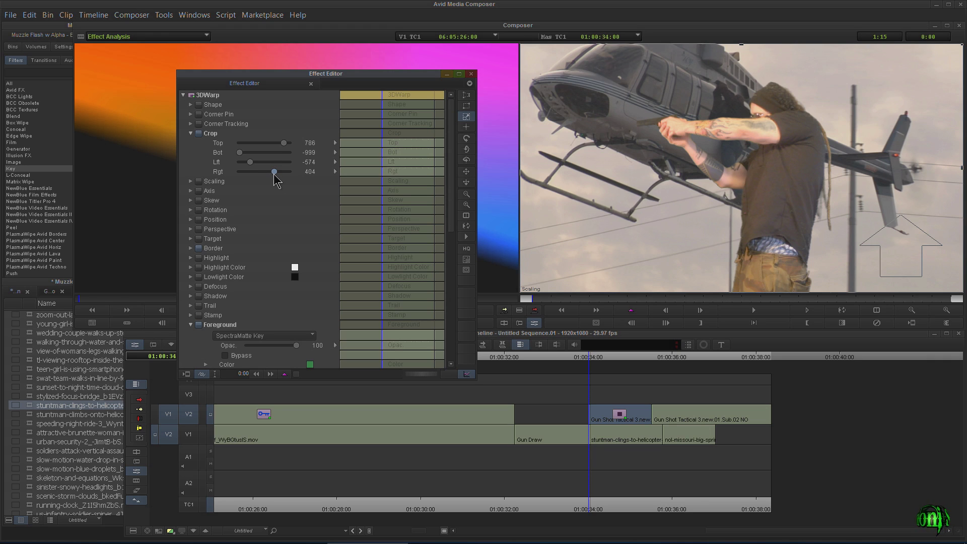
left_click_drag(452, 174, 452, 231)
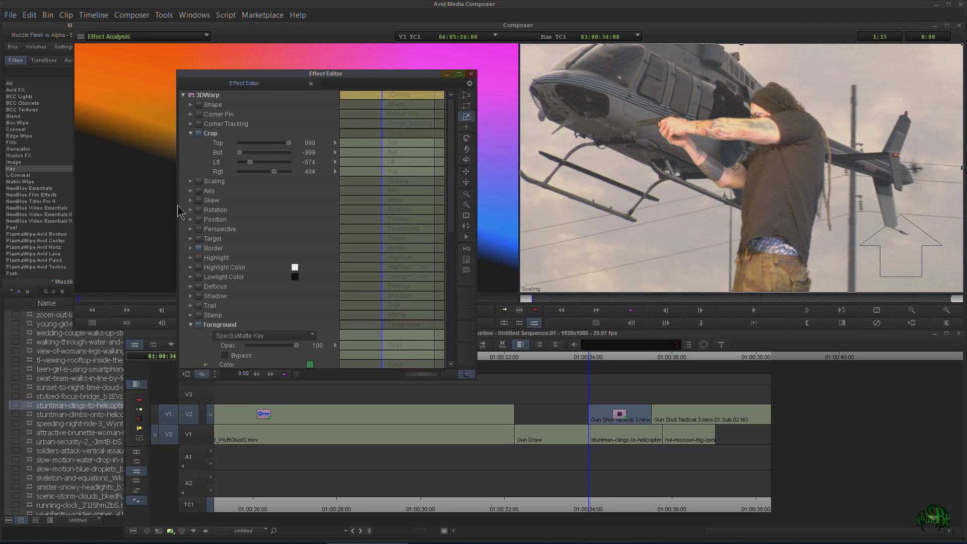
Scale the gunman to 60 with Fixed Aspect and move him to the lower right.
left_click(191, 181)
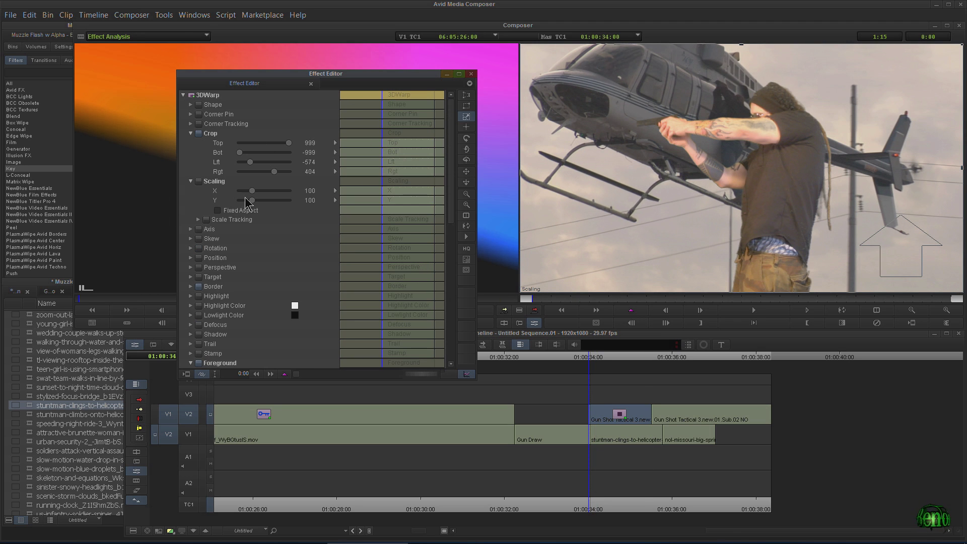
left_click(217, 211)
left_click_drag(252, 191, 246, 190)
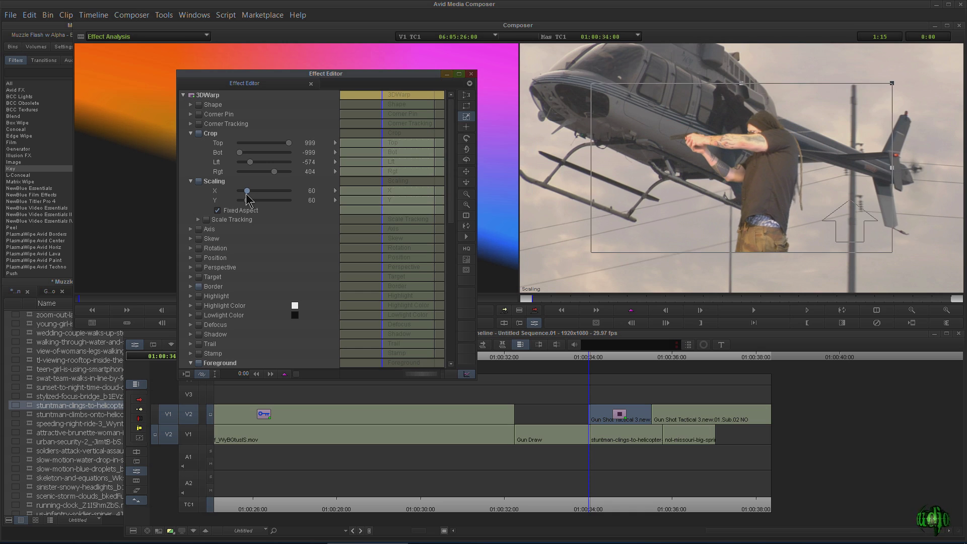
left_click(724, 187)
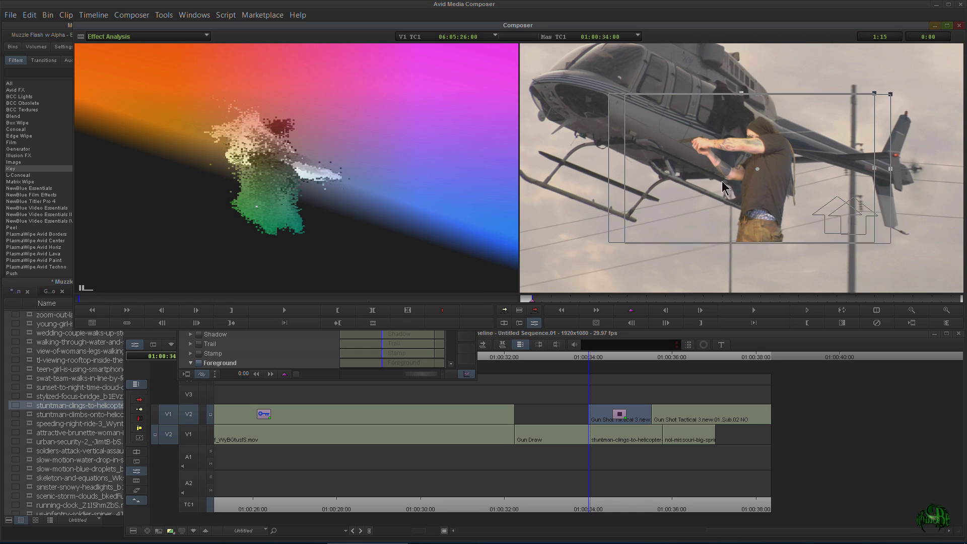
left_click_drag(724, 187, 842, 231)
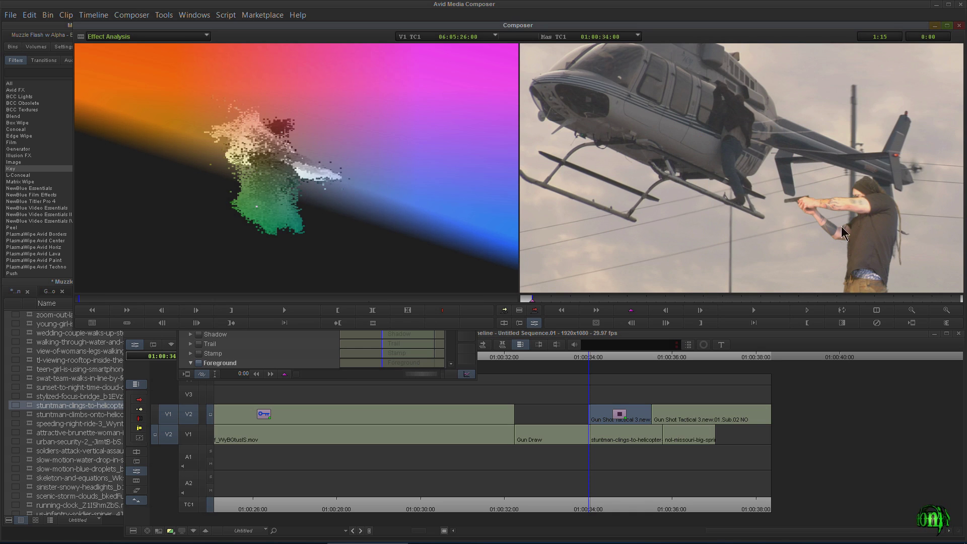
Rotate the gunman Z 31 and Y -15, reposition him, and play the composite from 34:20.
left_click(306, 346)
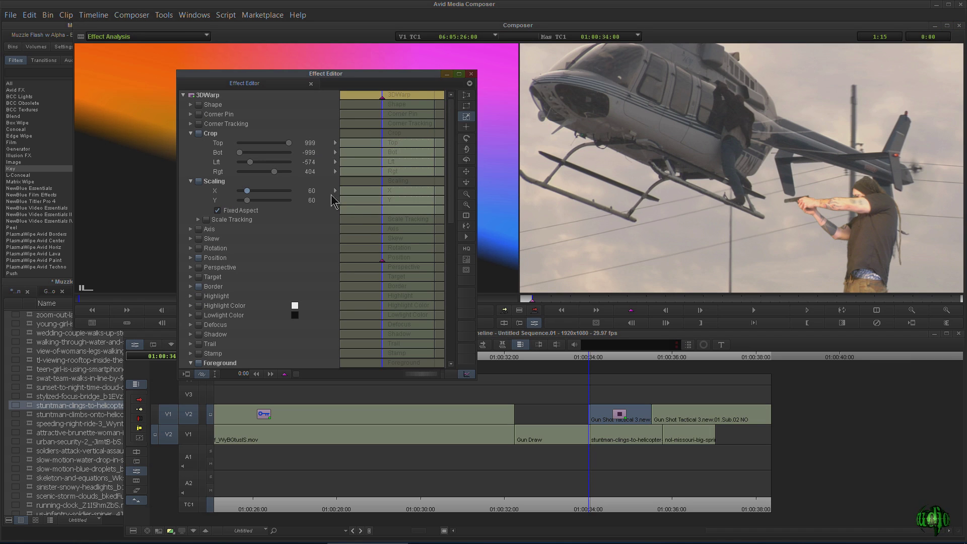
left_click(191, 248)
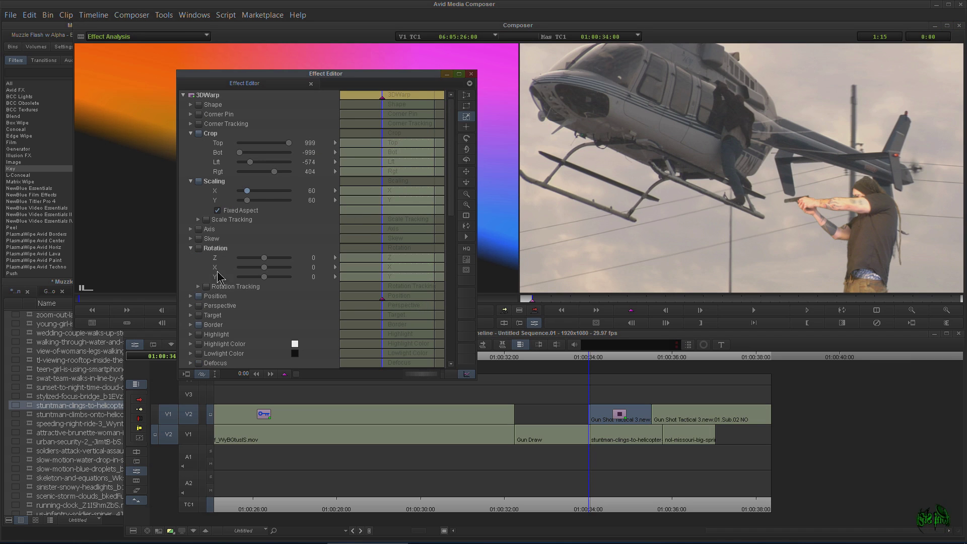
left_click(264, 277)
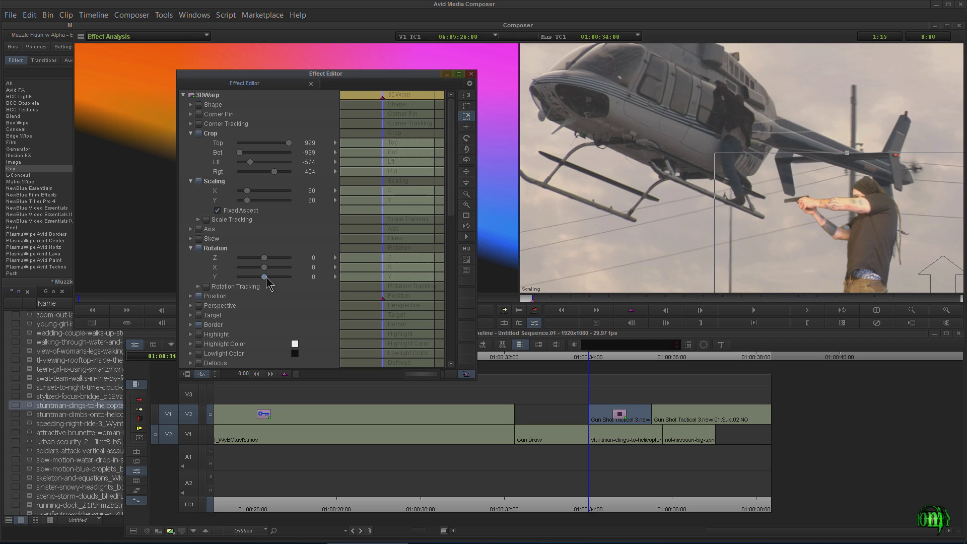
left_click_drag(266, 278, 266, 259)
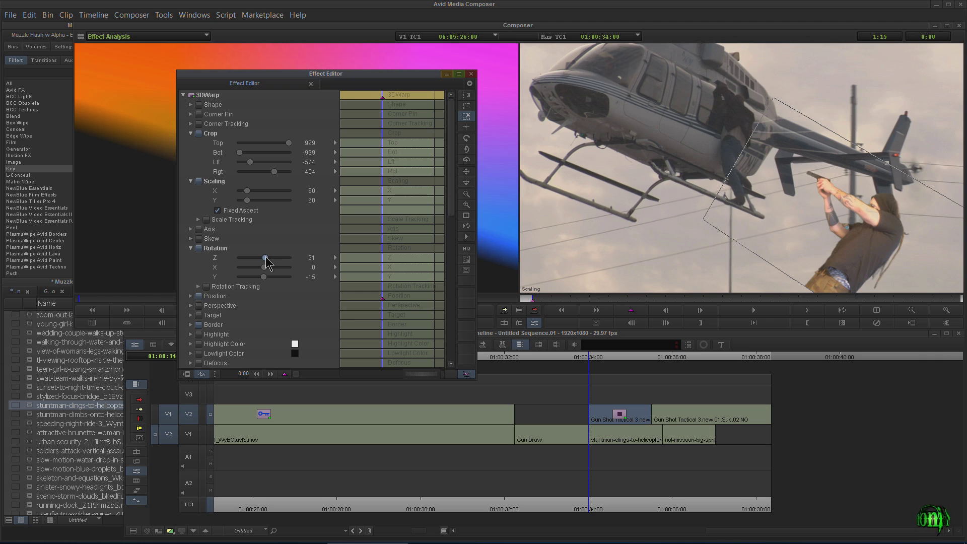
left_click_drag(886, 223, 859, 225)
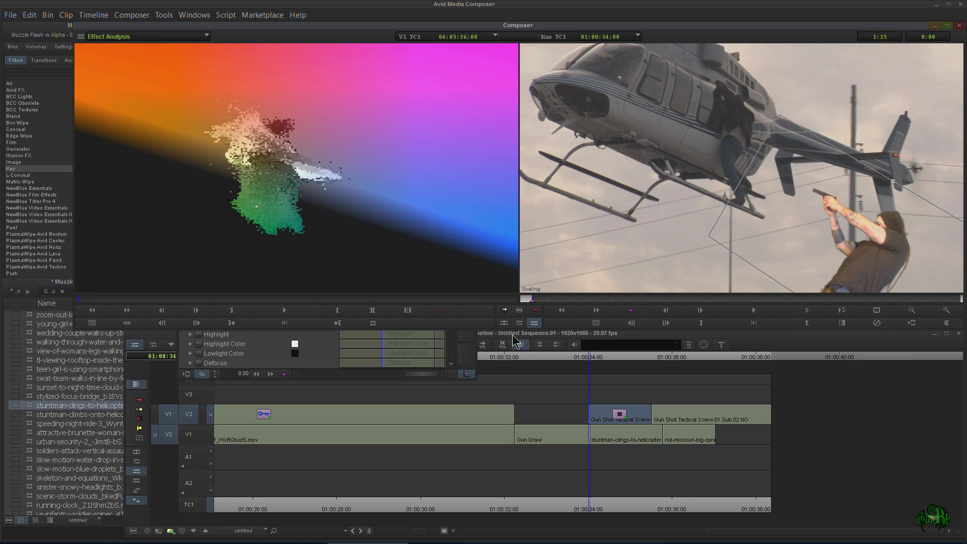
left_click(454, 353)
left_click_drag(382, 98, 405, 98)
key("space")
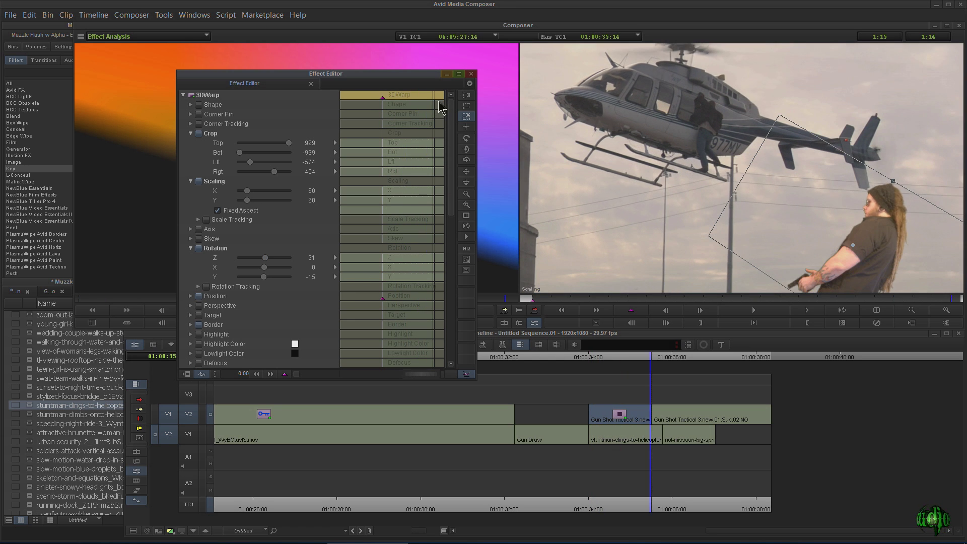
Review the warped gunman composite and check the SpectraMatte Bypass setting.
left_click(655, 188)
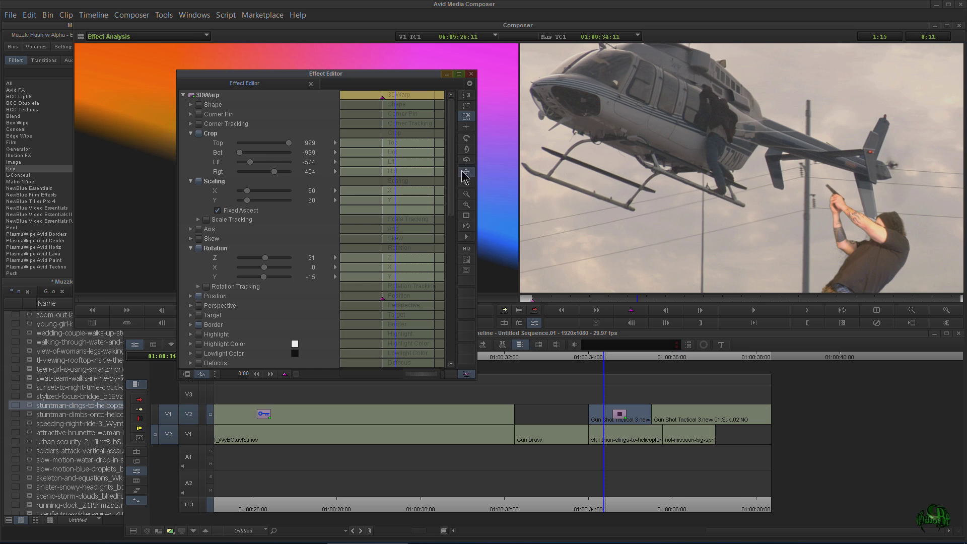
left_click_drag(450, 169, 455, 296)
scroll(264, 158, "down", 2)
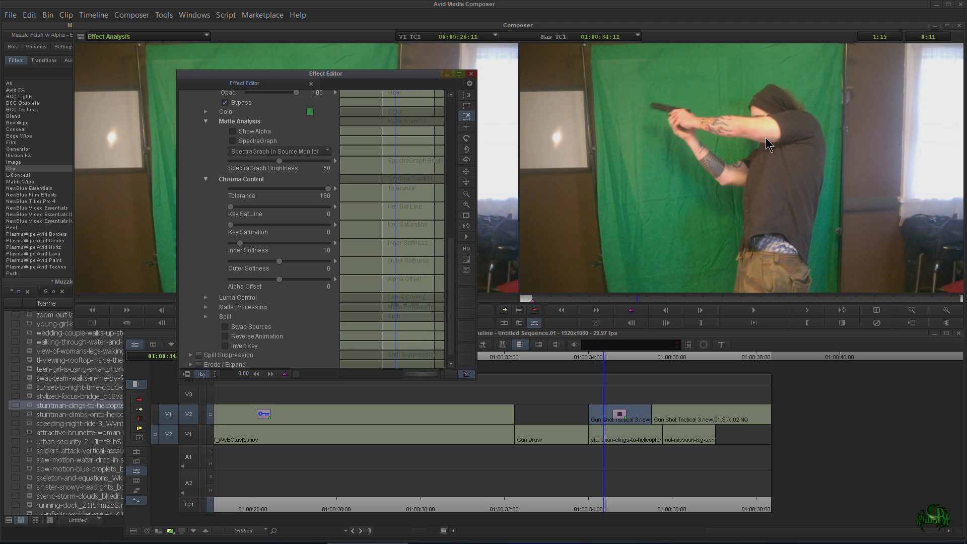
scroll(452, 286, "up", 3)
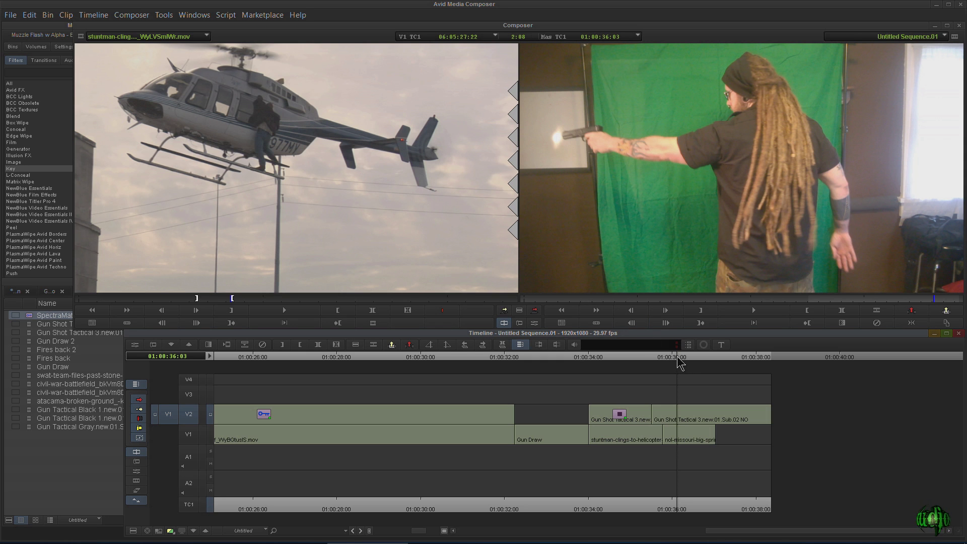
Drop the SpectraMatte preset from Sub Clips onto the Sub.02 NO clip on V2 and open its settings.
mouse_move(678, 356)
left_mouse_down()
mouse_move(596, 374)
mouse_move(613, 359)
mouse_move(688, 360)
left_mouse_up()
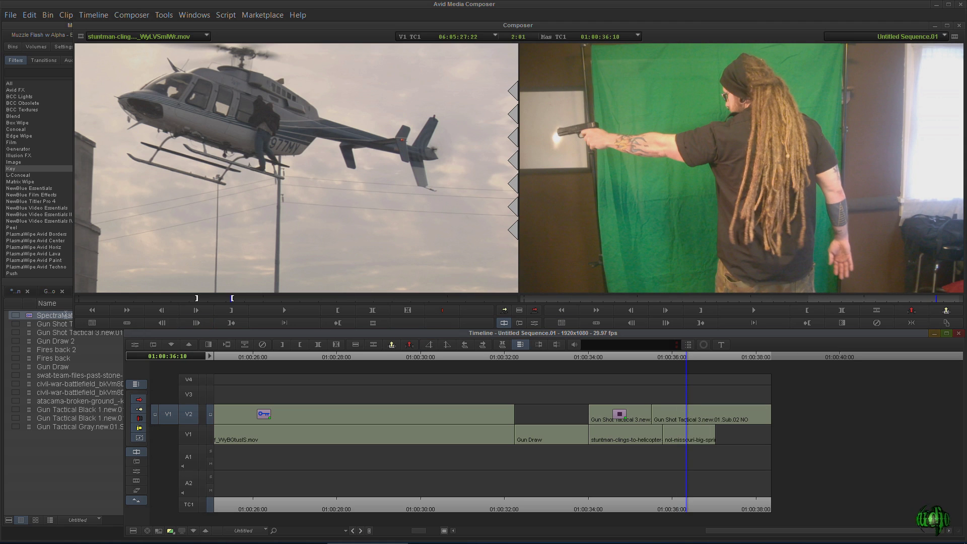
left_click(27, 319)
left_click_drag(23, 318, 690, 417)
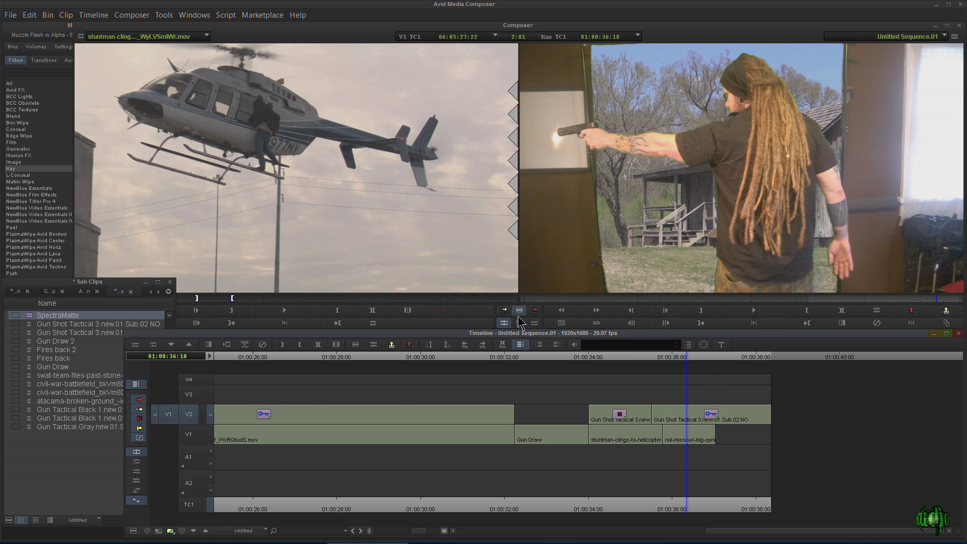
left_click(535, 323)
Promote the Sub.02 NO key to a 3D Warp and crop its left edge to -531.
left_click_drag(376, 74, 389, 62)
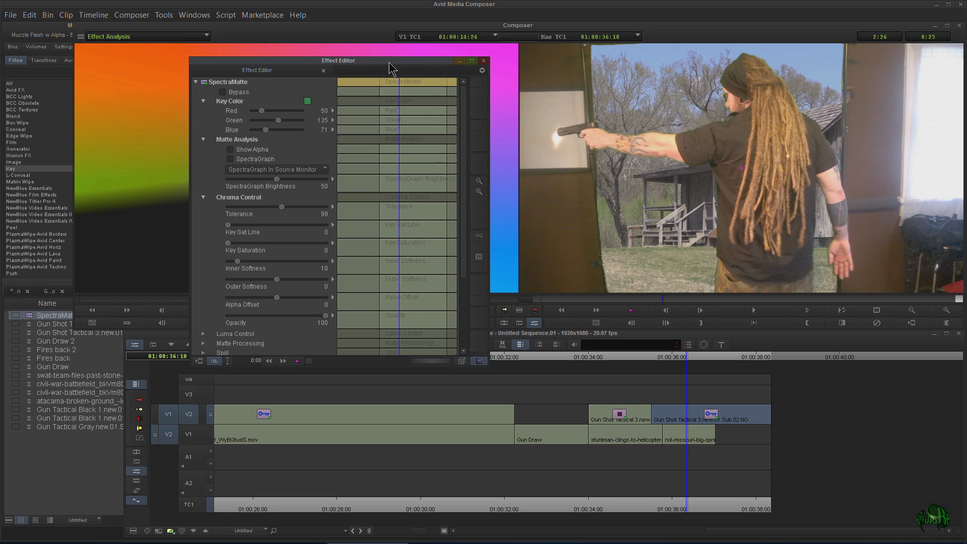
scroll(467, 132, "down", 5)
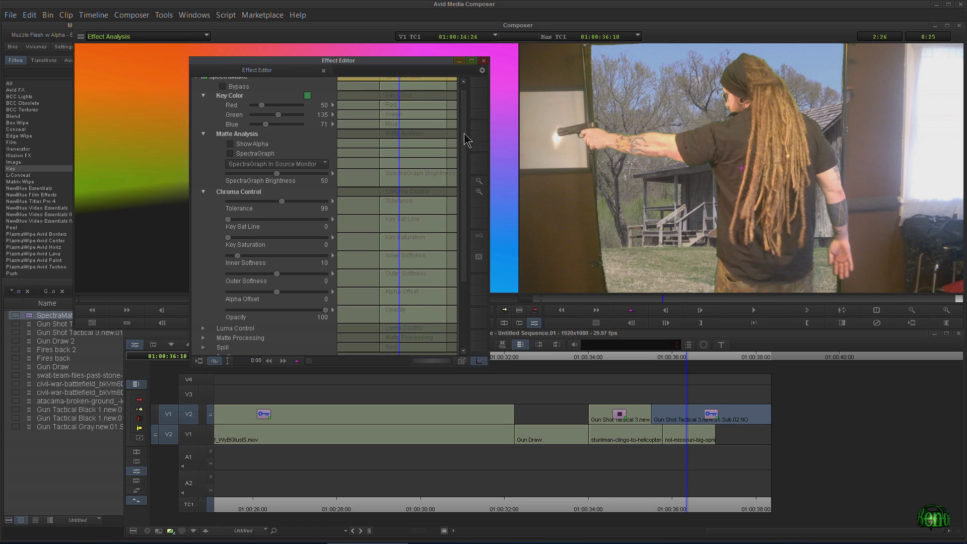
left_click(462, 361)
scroll(461, 141, "down", 1)
scroll(461, 141, "up", 1)
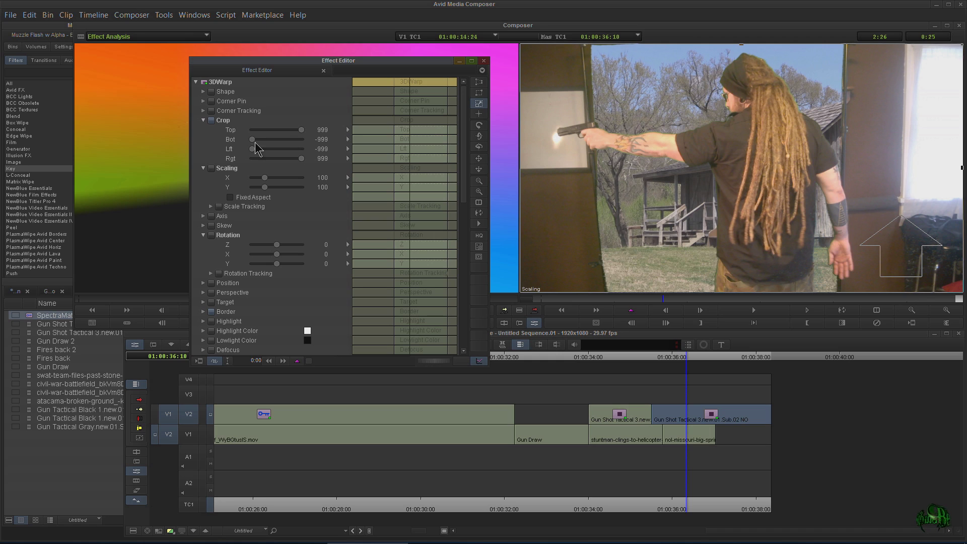
left_click_drag(254, 150, 262, 152)
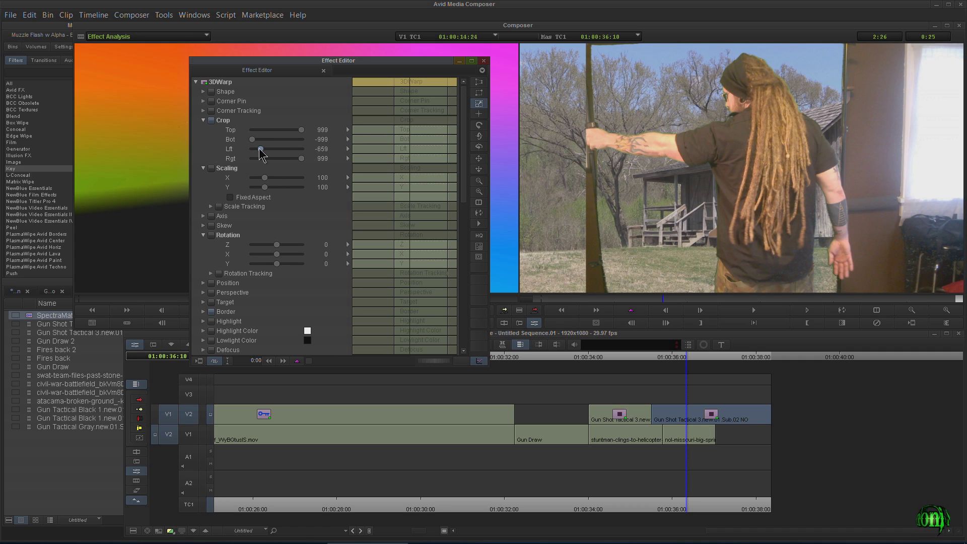
left_click_drag(260, 150, 288, 160)
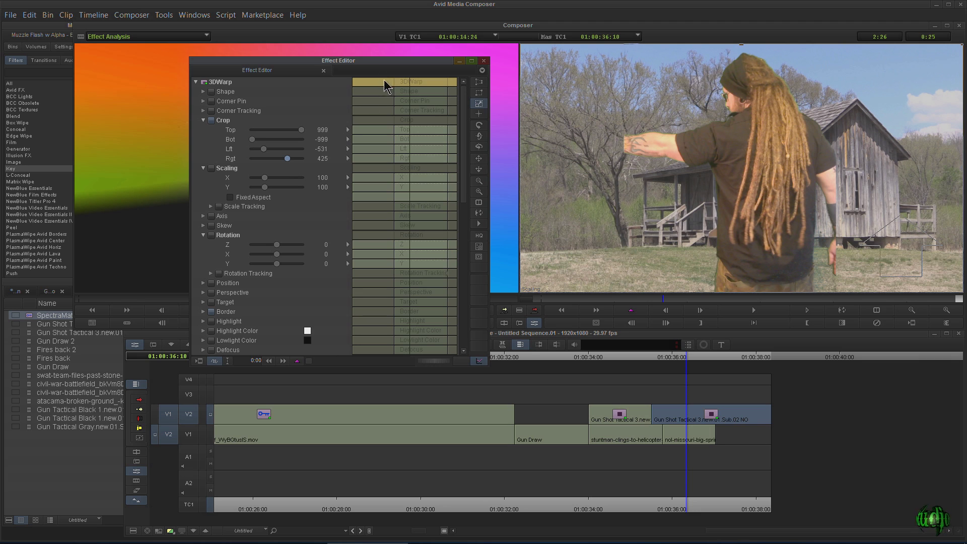
Play back the cropped key, check its alpha matte, and exit Effect Mode.
key("space")
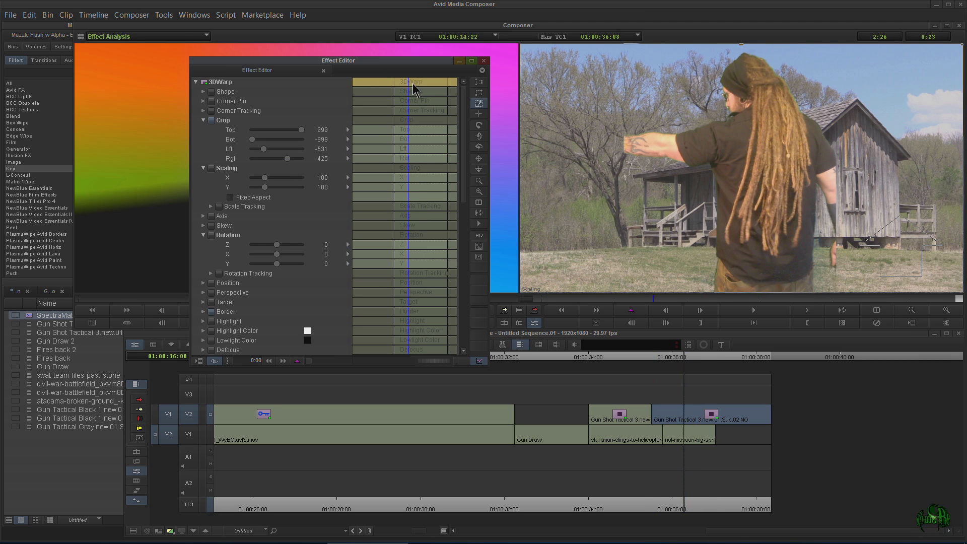
left_click(394, 89)
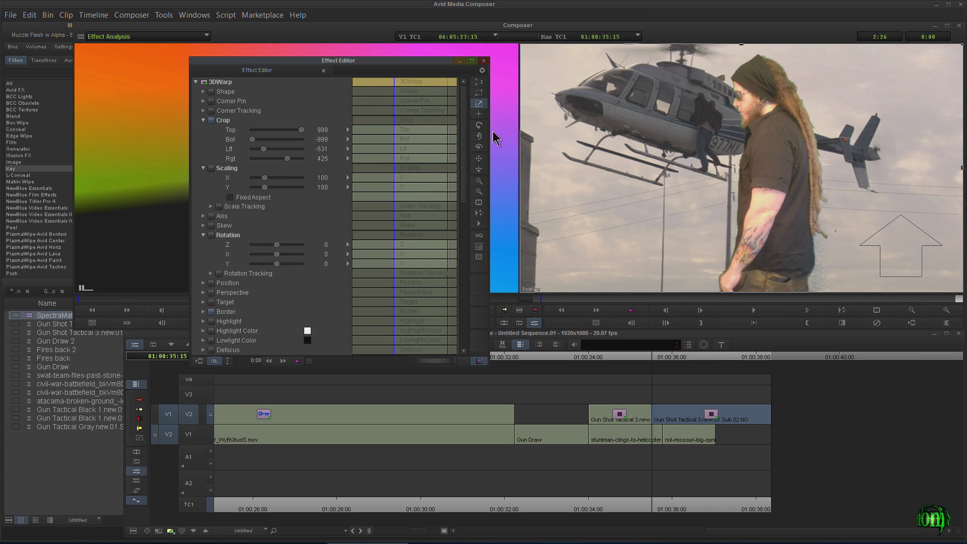
left_click_drag(462, 185, 468, 278)
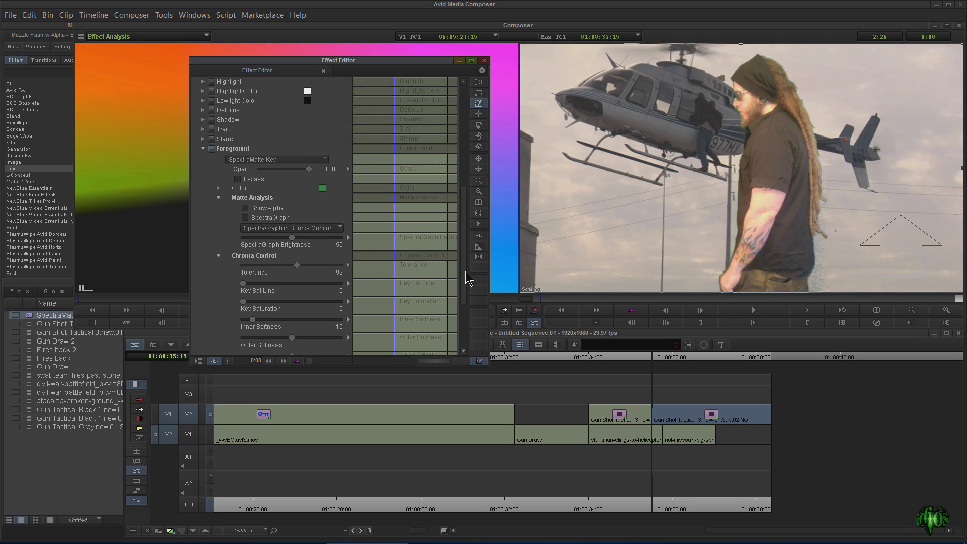
left_click(245, 208)
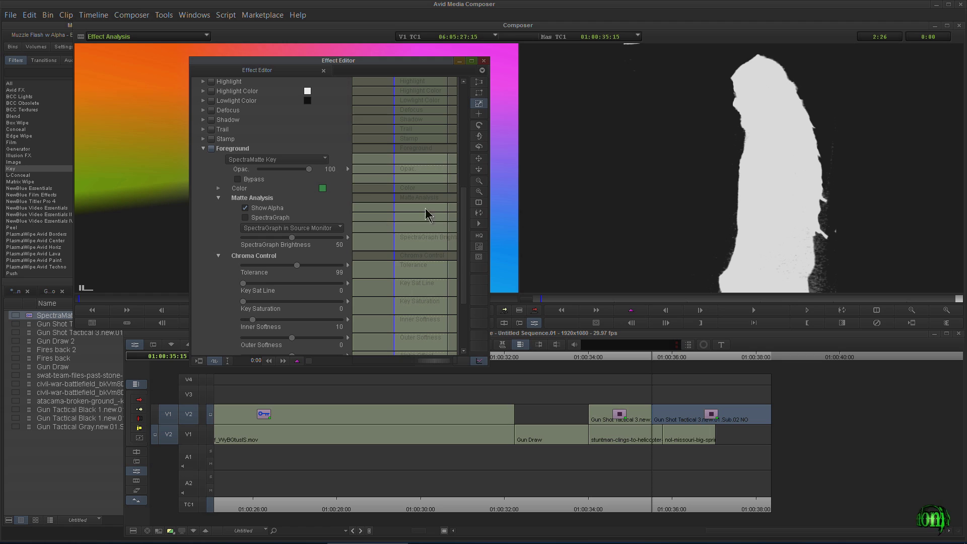
left_click(686, 359)
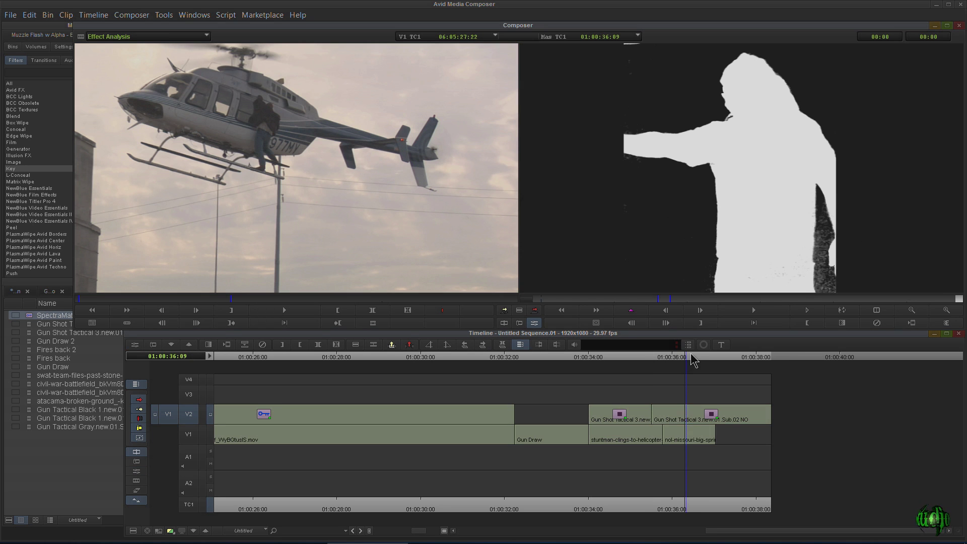
Reselect the second gunman clip at 01:00:36:14, recheck its effect parameters, and close effect editing.
left_click(699, 359)
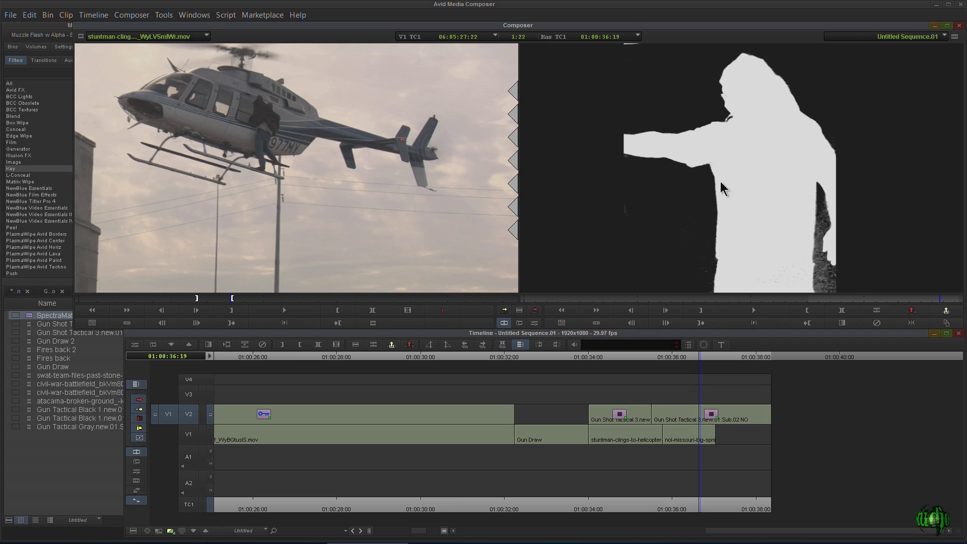
left_click(692, 359)
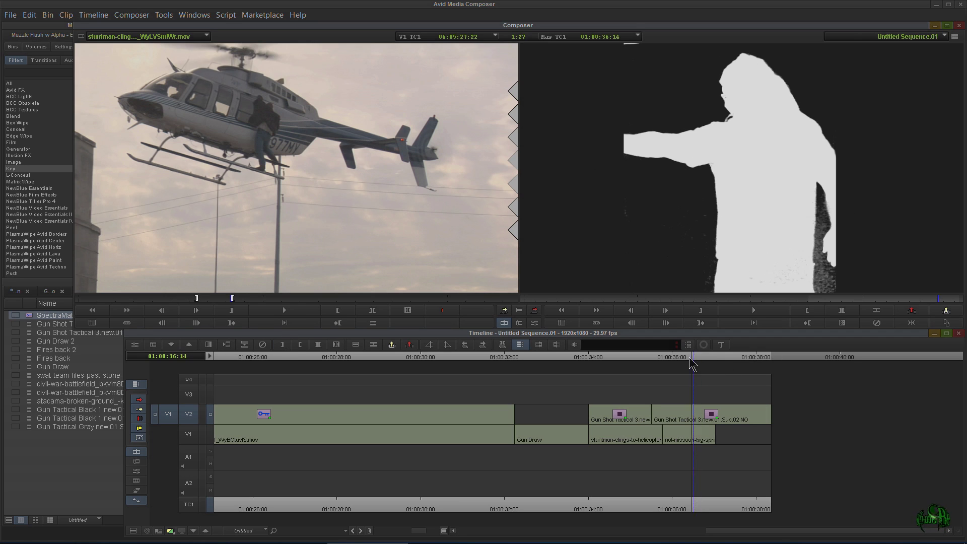
left_click(685, 414)
left_click(534, 323)
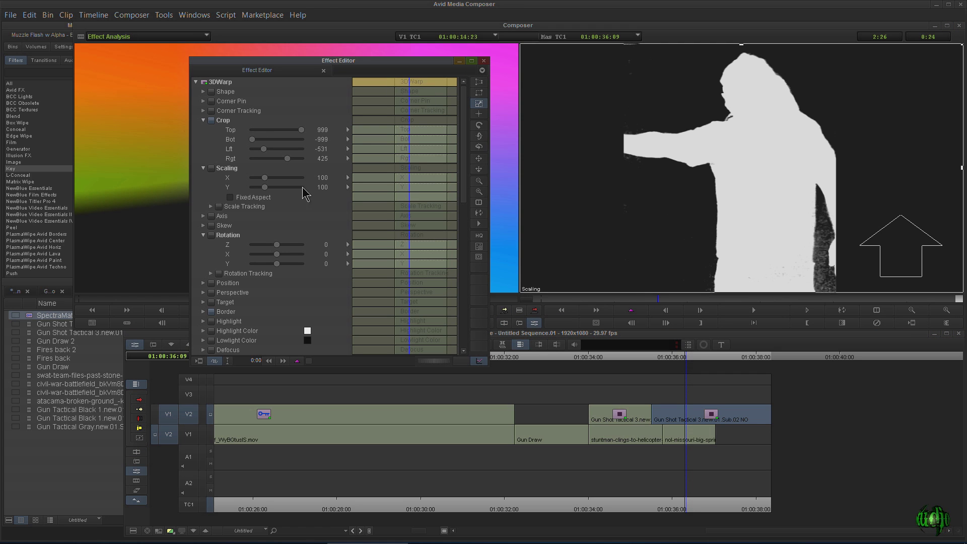
left_click_drag(463, 129, 459, 251)
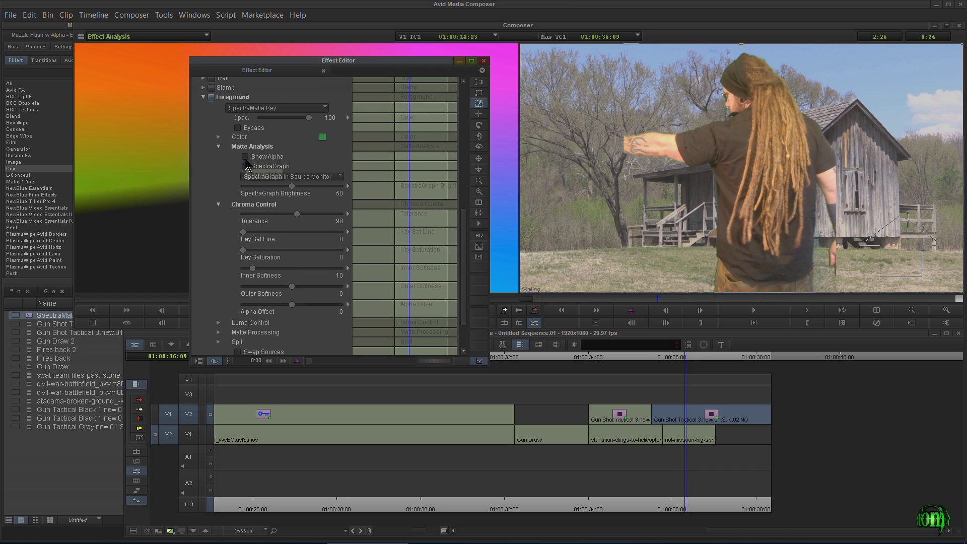
left_click(483, 60)
Return to the timeline, park at 01:00:34:00 and open the first gunman clip's effect parameters.
left_click(654, 359)
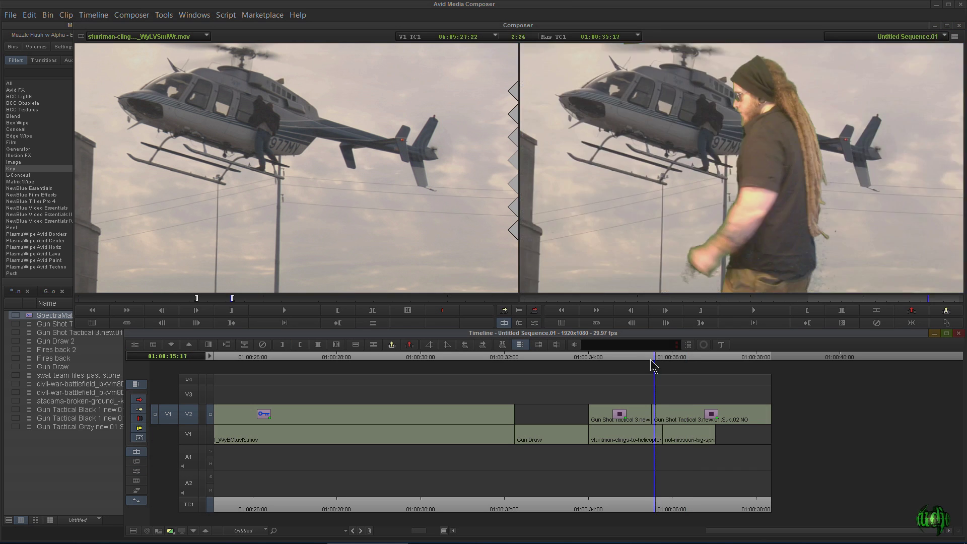
left_click_drag(651, 361, 598, 362)
key("a")
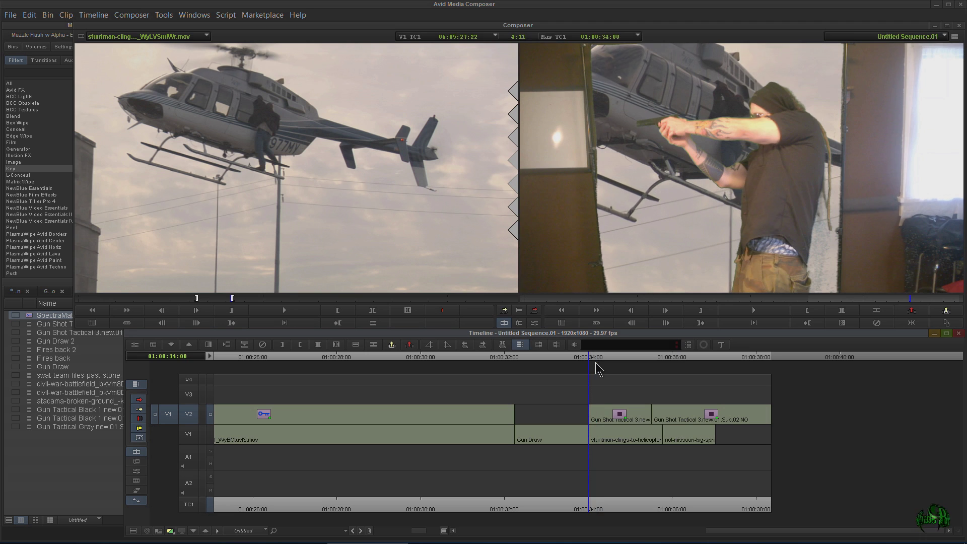
double_click(620, 414)
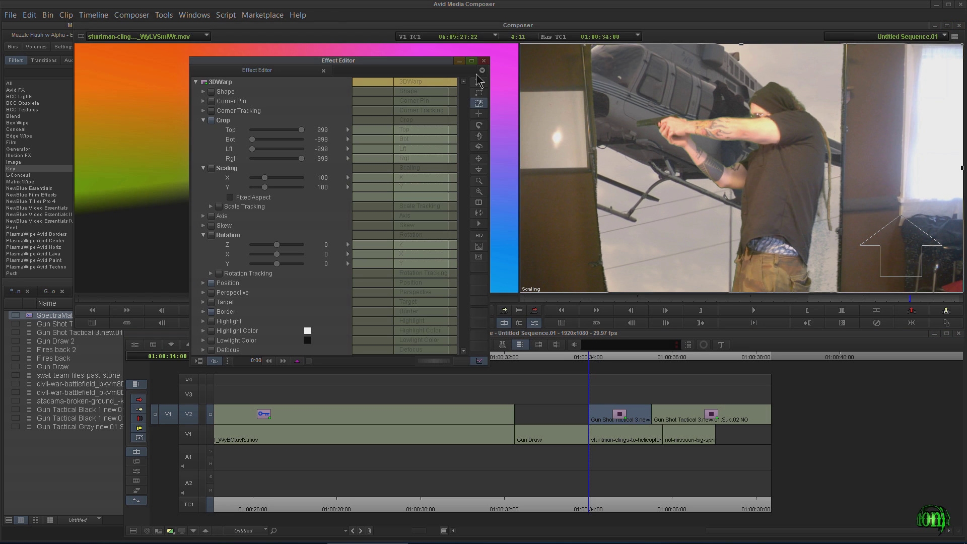
Crop the gunman clip's left edge to -553 and raise the key Tolerance from 99 to 118.
mouse_move(462, 116)
left_mouse_down()
mouse_move(464, 223)
mouse_move(464, 118)
left_mouse_up()
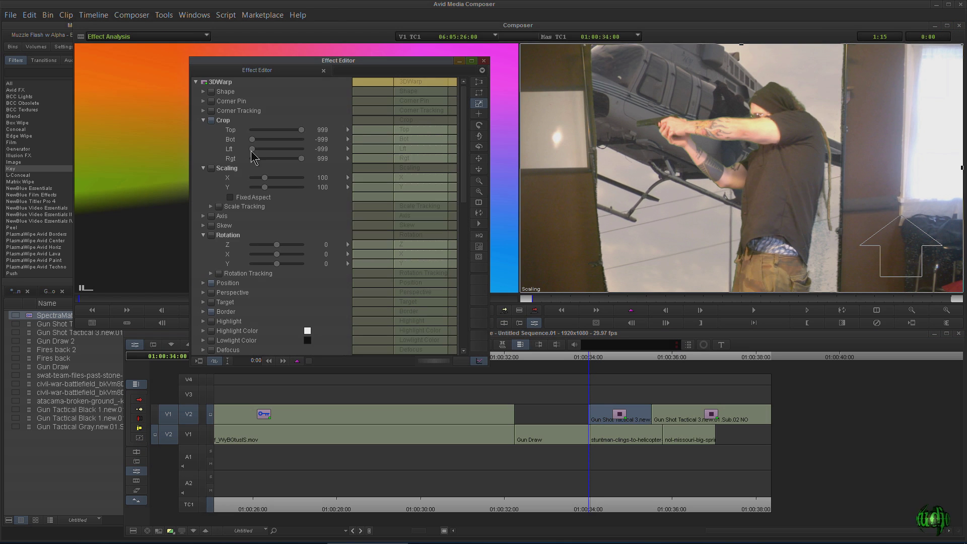
left_click_drag(252, 149, 288, 163)
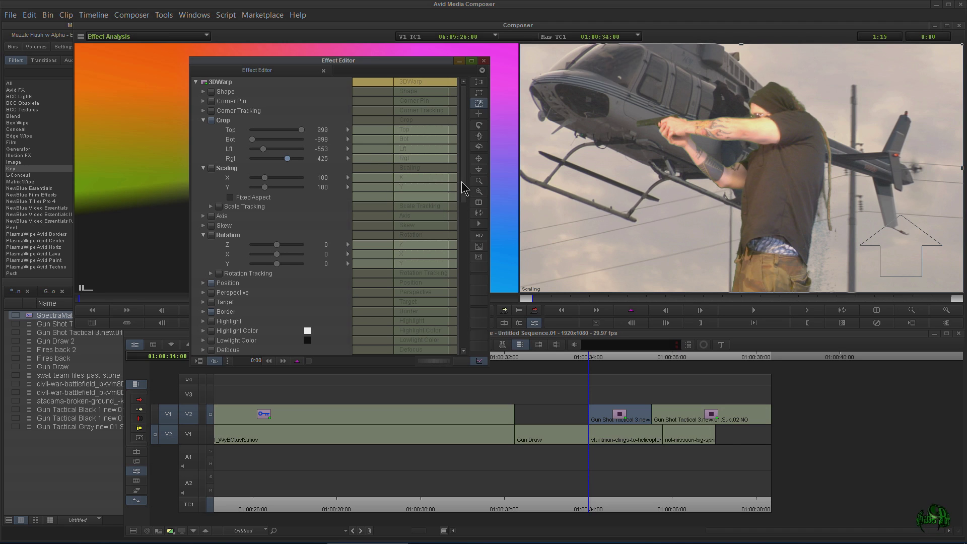
scroll(461, 181, "down", 15)
left_click_drag(297, 207, 305, 206)
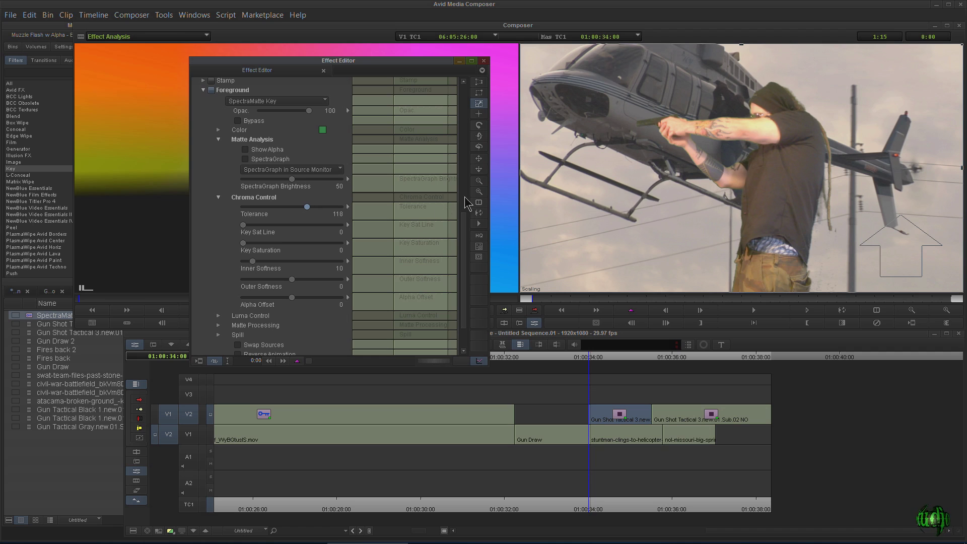
Enable the Luma Curve at -9 and set Matte Blur to 3, then check another frame.
scroll(466, 236, "down", 3)
left_click(219, 274)
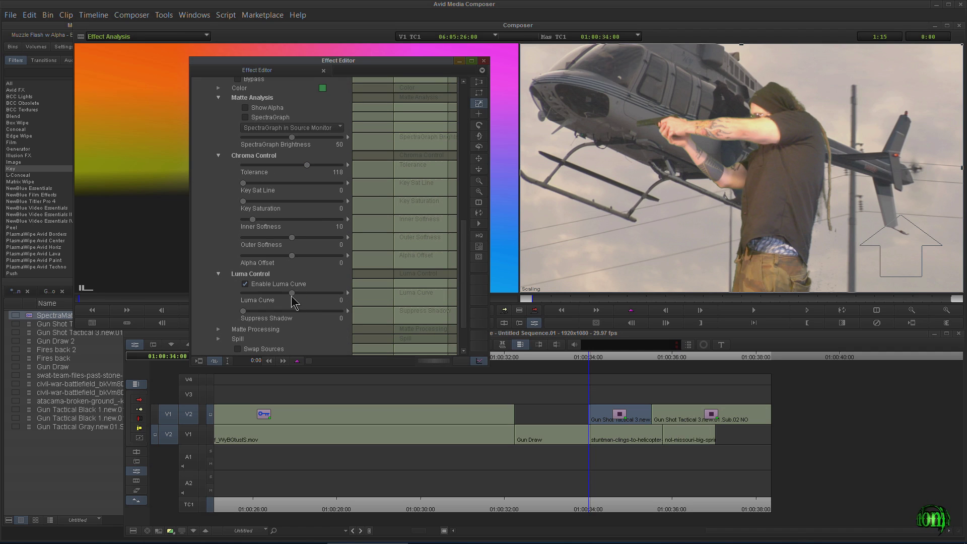
left_click_drag(291, 293, 285, 294)
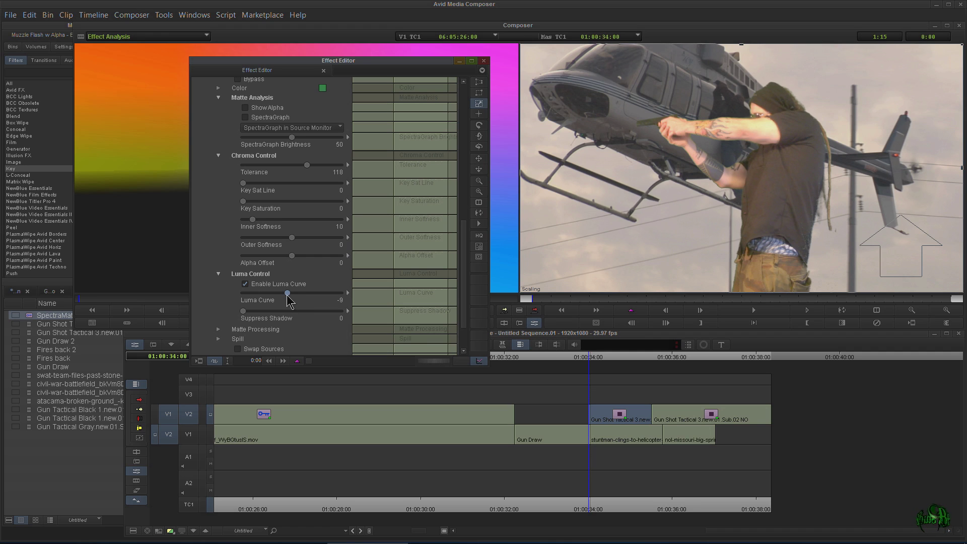
left_click_drag(460, 274, 466, 294)
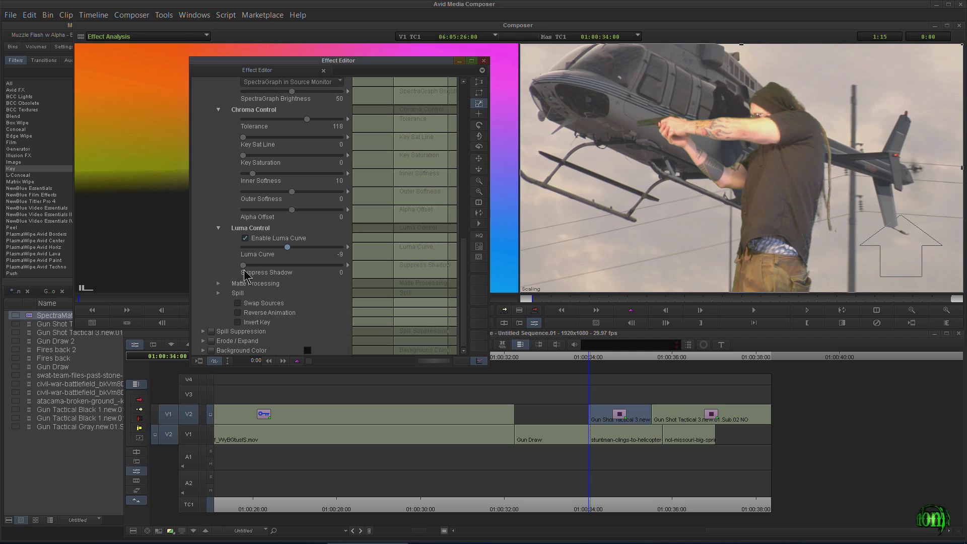
left_click(218, 283)
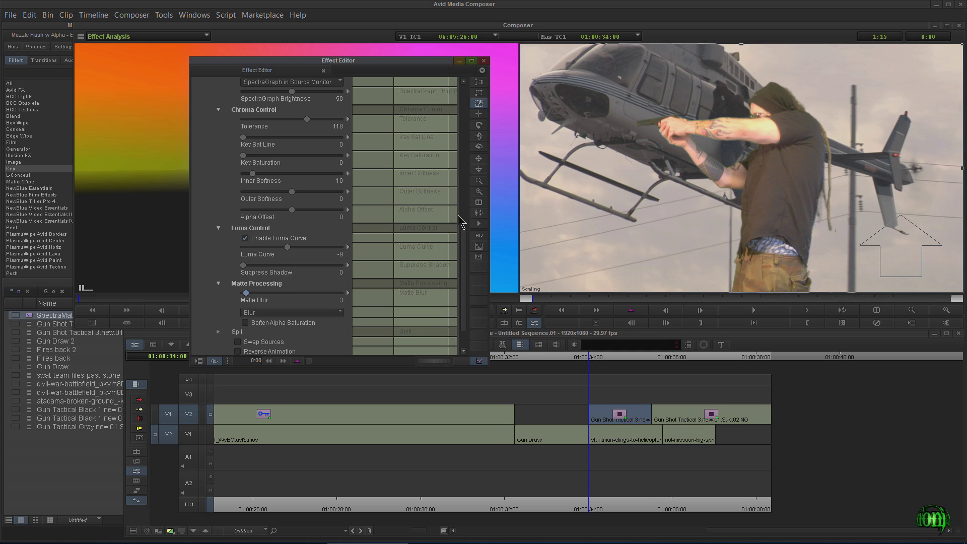
left_click_drag(464, 240, 464, 276)
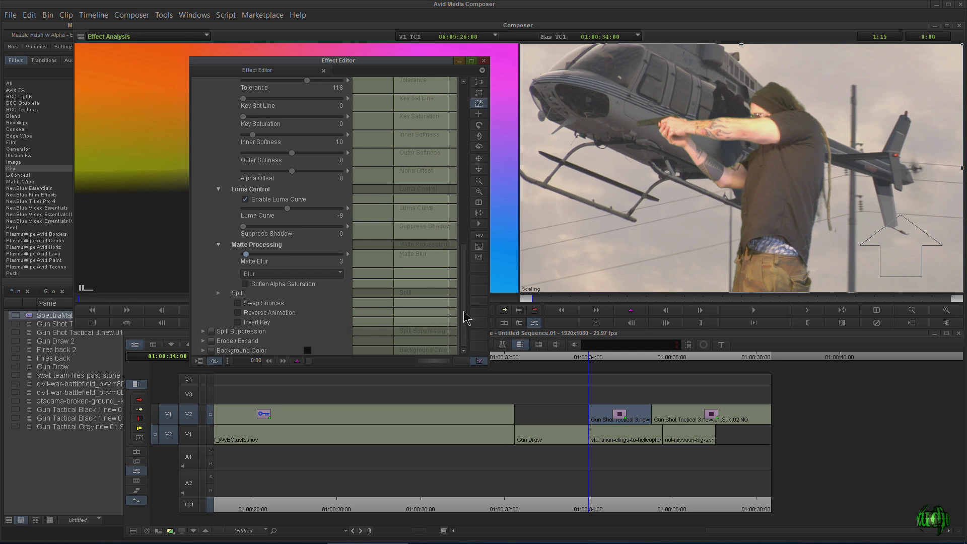
left_click_drag(464, 310, 451, 119)
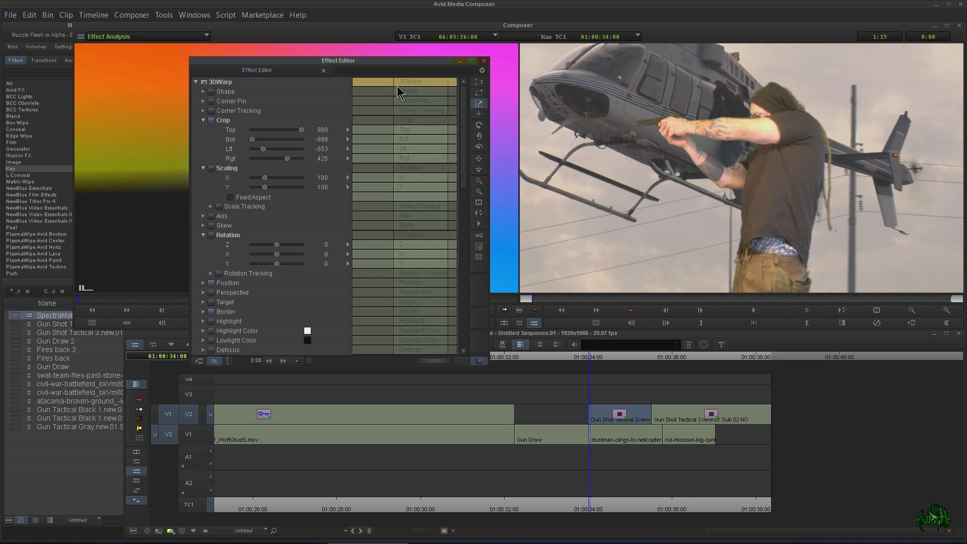
left_click_drag(397, 86, 371, 89)
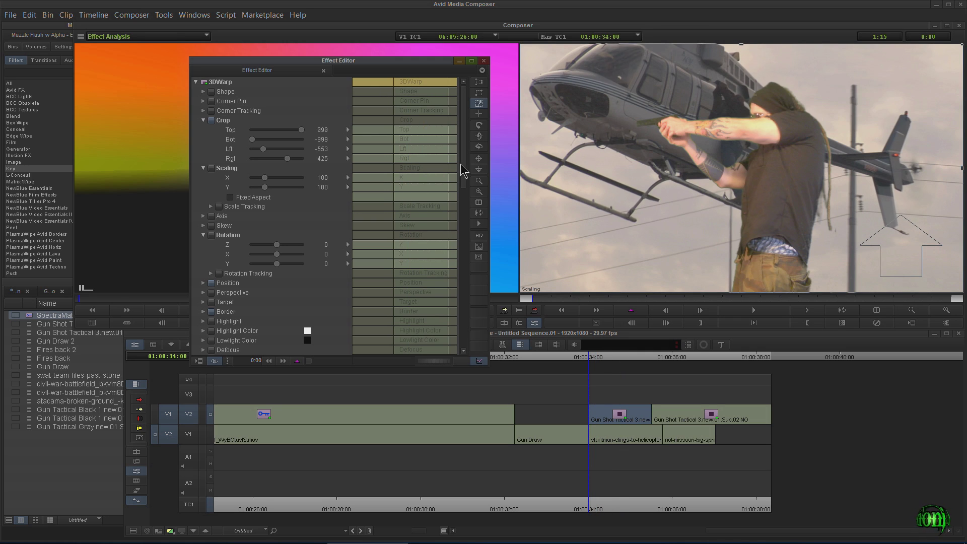
Turn on track V3 and patch the source video to V3 instead of V2.
left_click(484, 61)
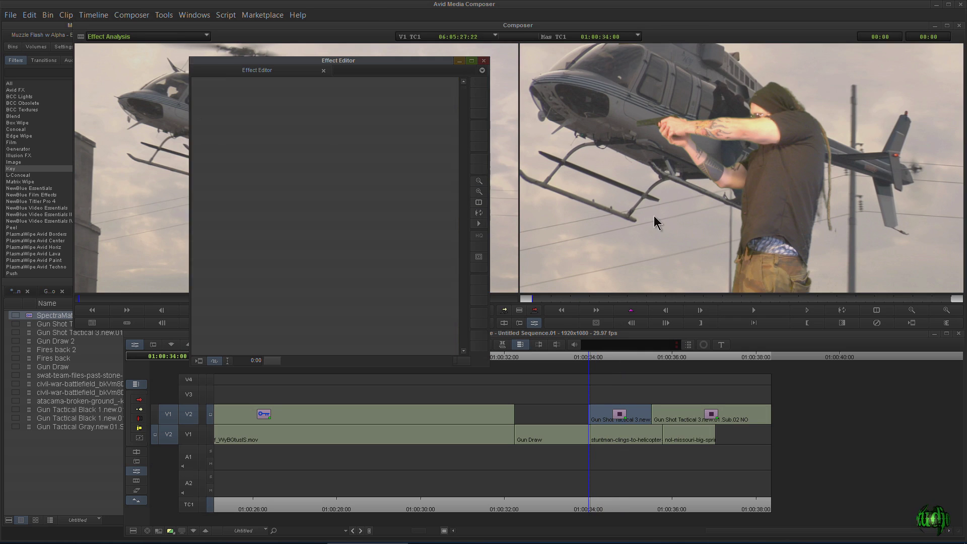
left_click(189, 395)
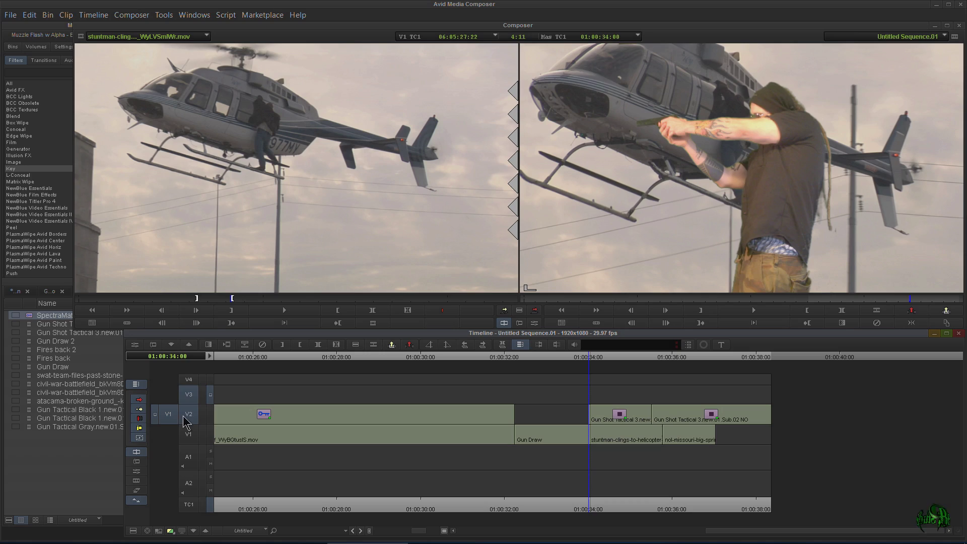
left_click(187, 422)
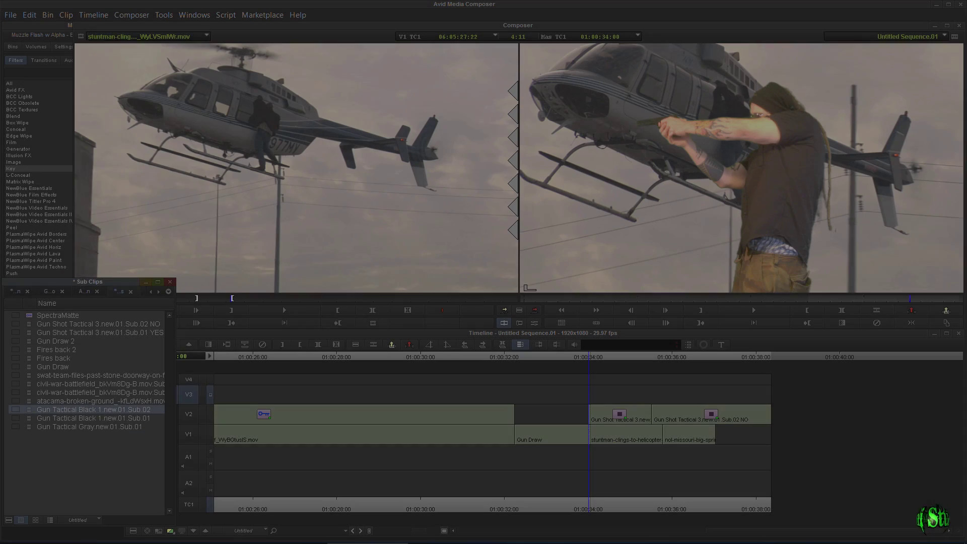
Review the alpha channel handling in the project's Link settings and confirm them.
left_click(35, 162)
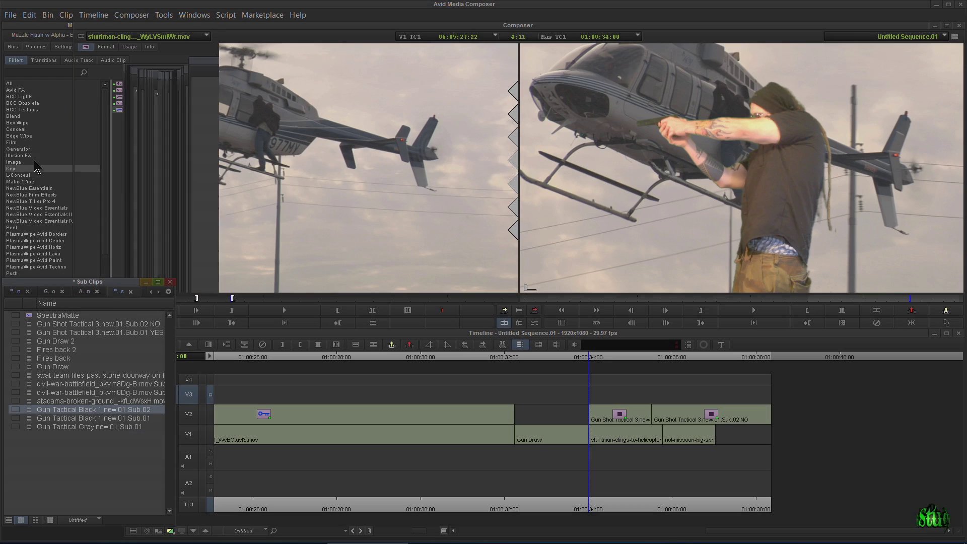
left_click(66, 47)
scroll(38, 214, "down", 10)
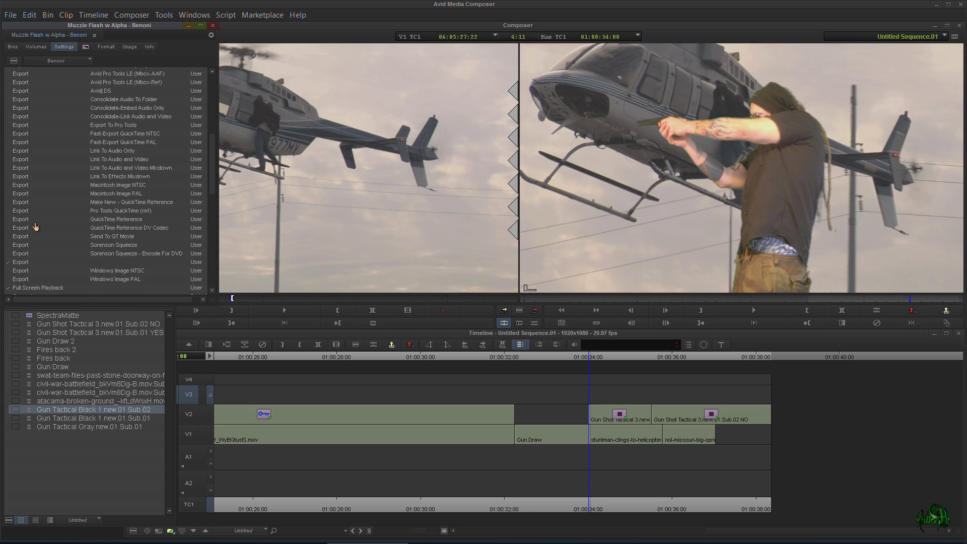
double_click(21, 200)
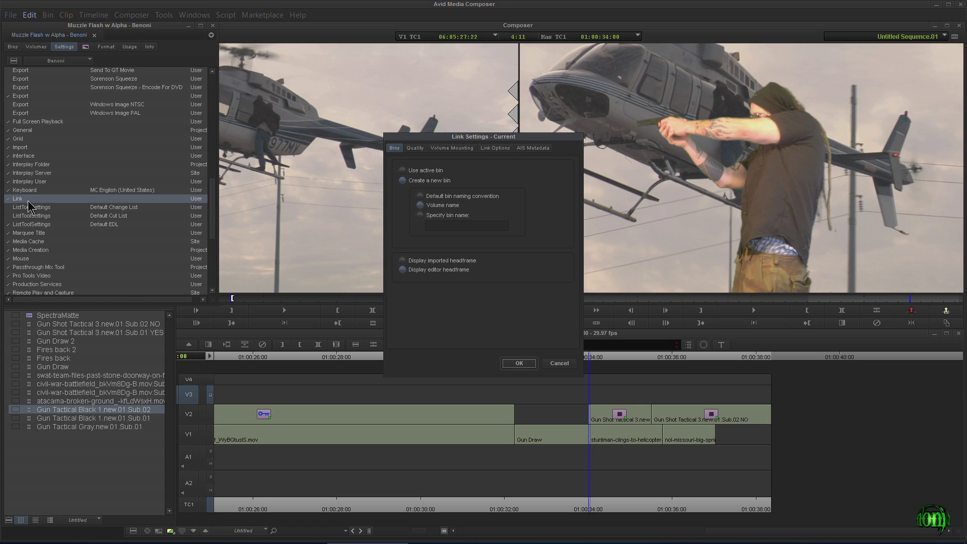
left_click(496, 149)
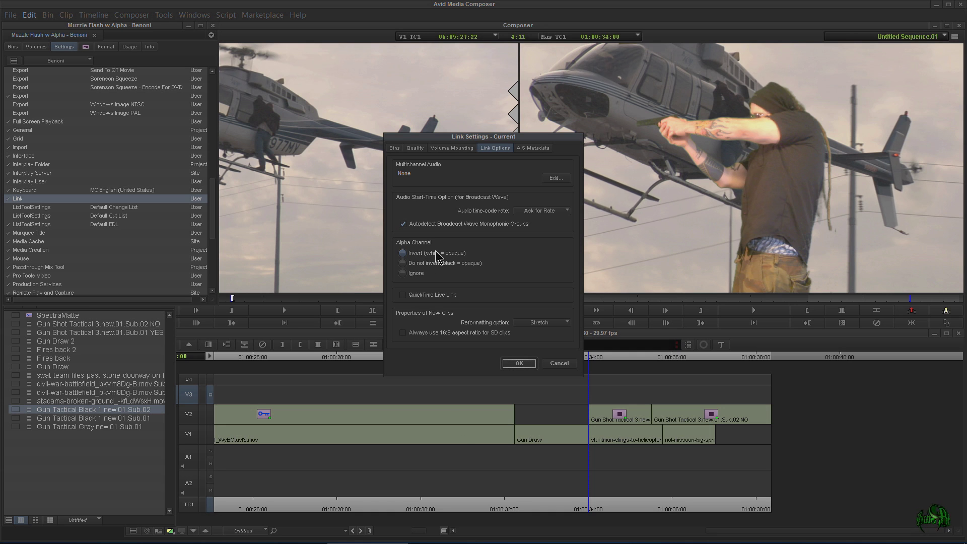
left_click(519, 363)
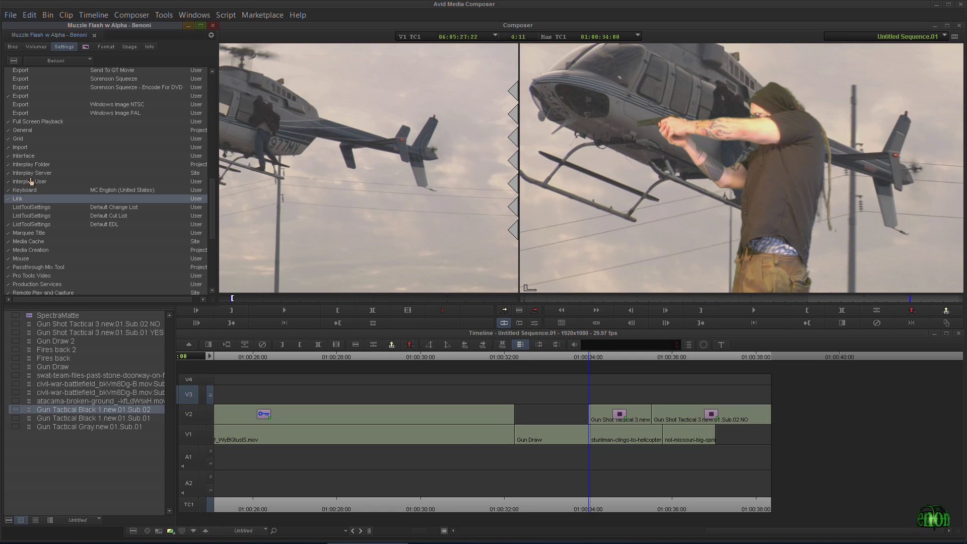
double_click(21, 150)
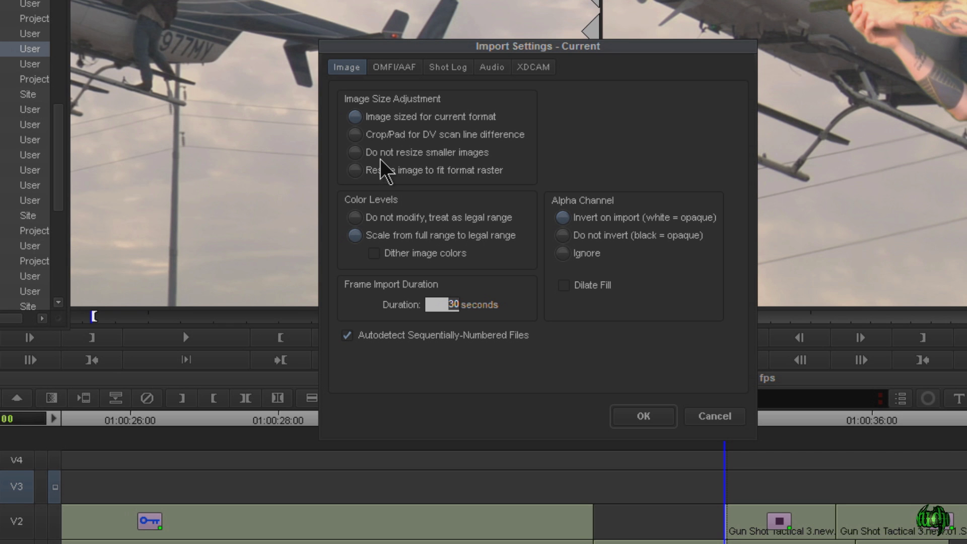
Try 'Do not resize smaller images', then switch back to 'Image sized for current format'.
left_click(356, 153)
left_click(355, 117)
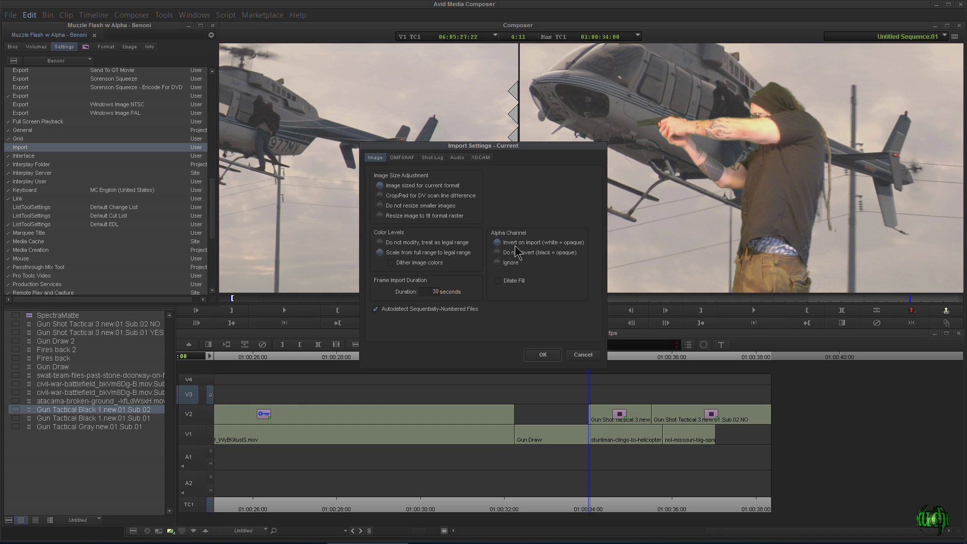
Close Import Settings and load the quick spherical explosion clip from the Alpha Channel Clips bin, rewound to its start.
left_click(544, 354)
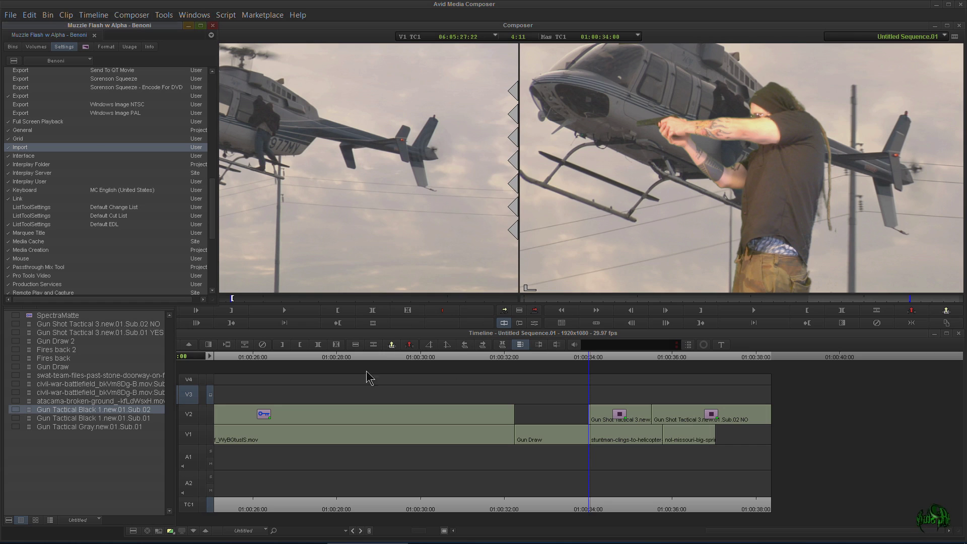
left_click(28, 412)
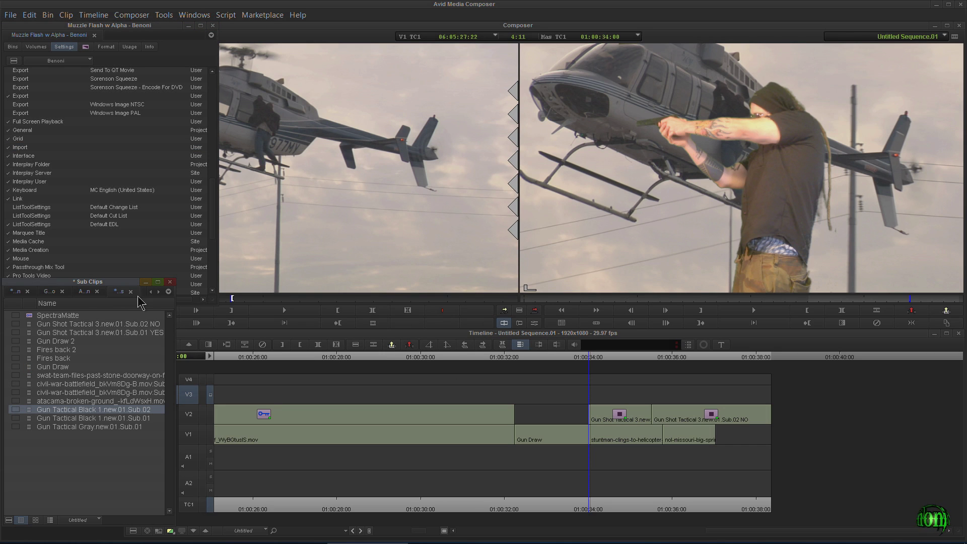
left_click_drag(174, 351, 373, 322)
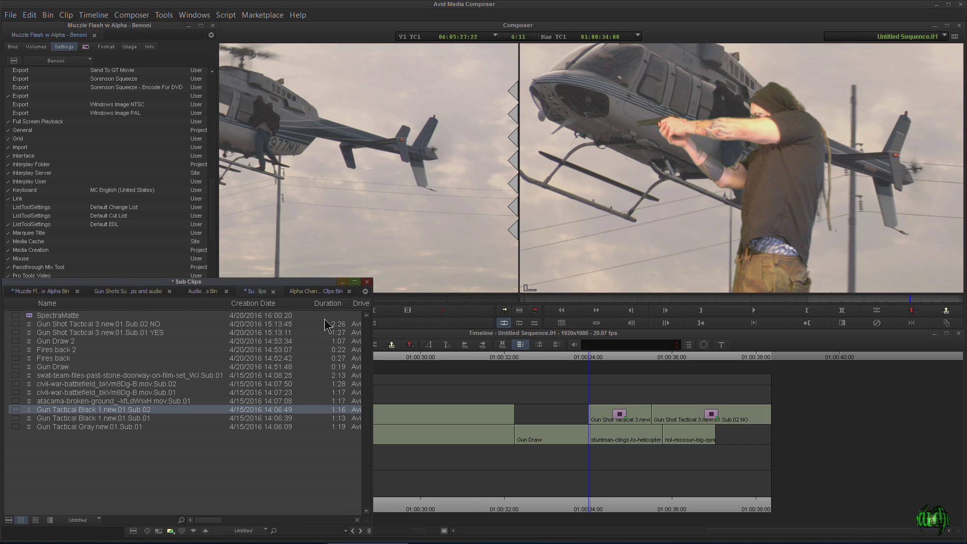
left_click(306, 291)
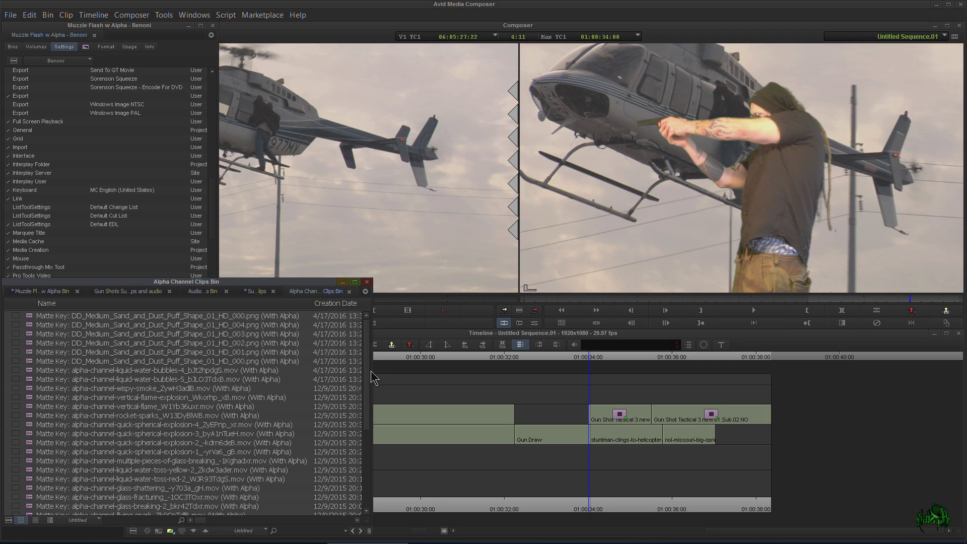
left_click_drag(373, 378, 197, 379)
double_click(36, 381)
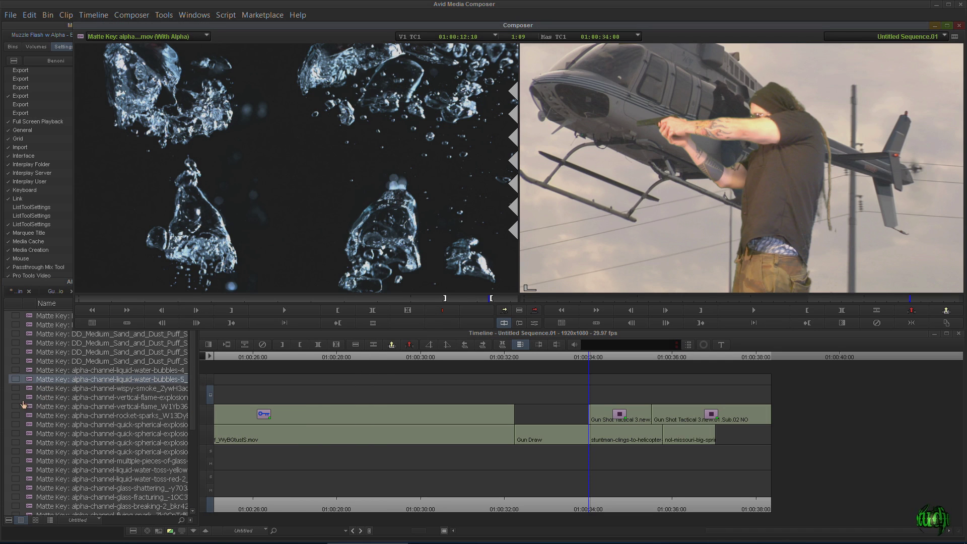
left_click(31, 415)
double_click(83, 434)
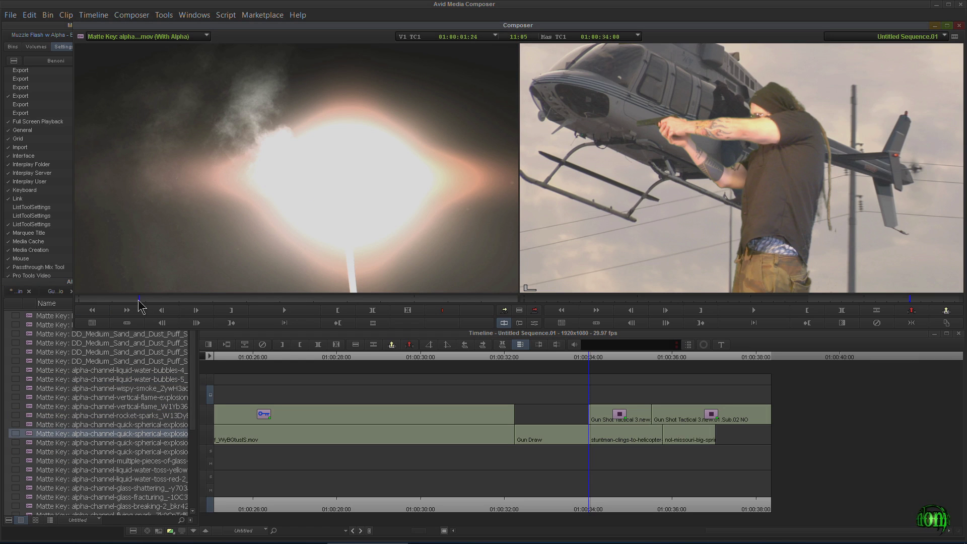
left_click_drag(87, 300, 63, 313)
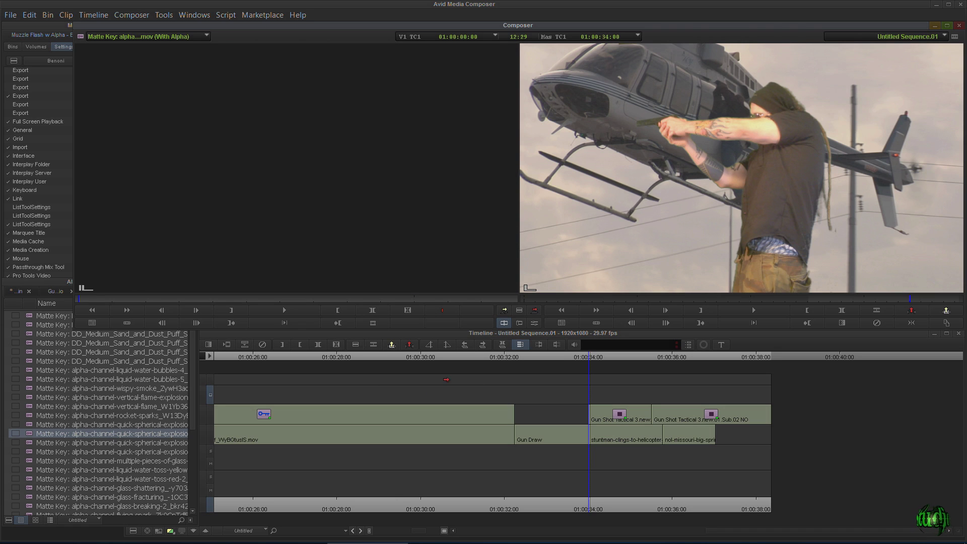
Overwrite the explosion clip onto V3 at 01:00:34:00 on the helicopter shot.
left_click(583, 357)
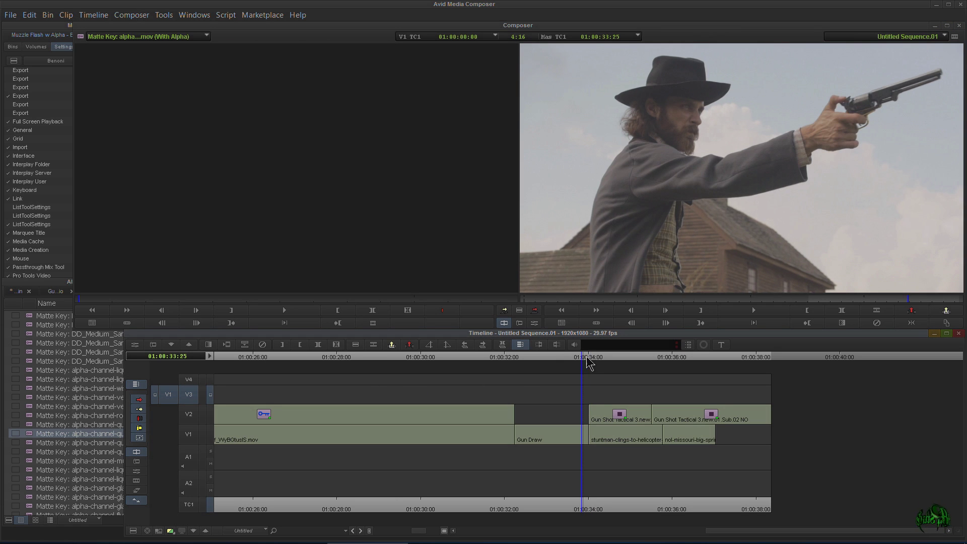
left_click(588, 357)
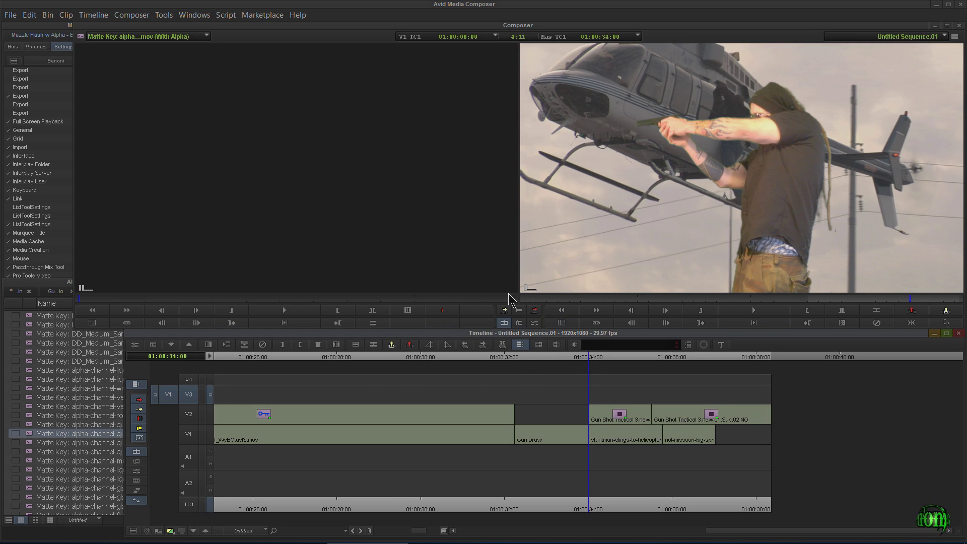
left_click(539, 314)
key("End")
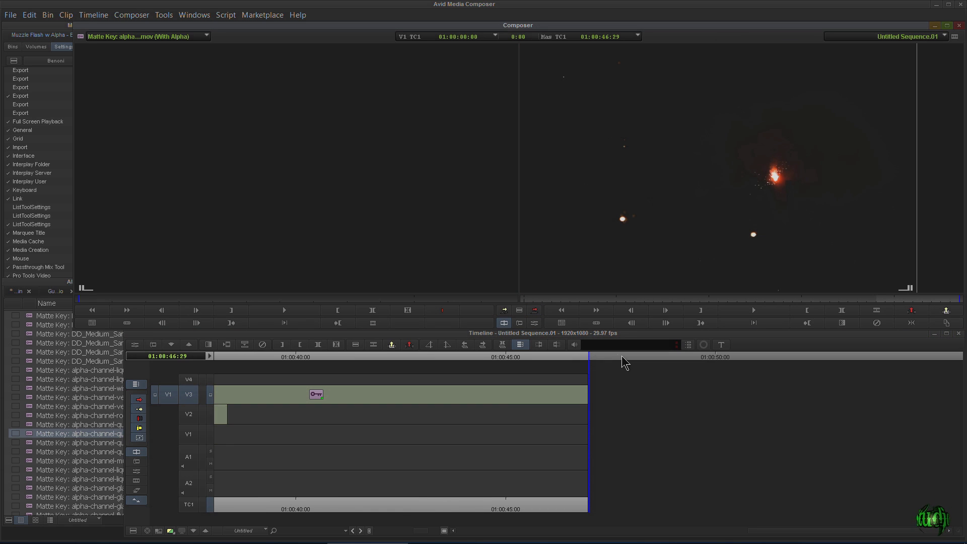
Zoom the timeline out and scrub through the explosion around 01:00:34:16 over the helicopter.
left_click(408, 529)
left_click(412, 531)
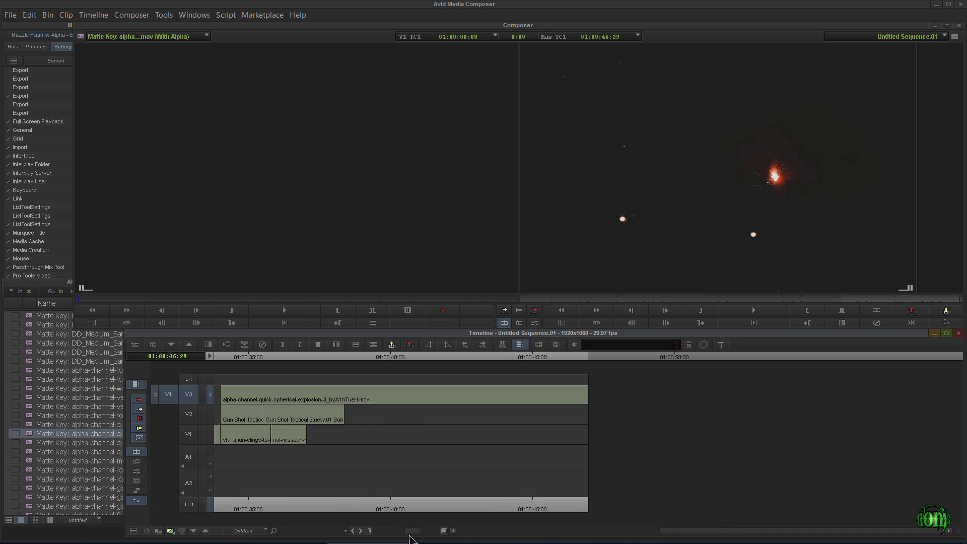
left_click_drag(412, 531, 408, 531)
mouse_move(325, 361)
left_mouse_down()
mouse_move(292, 354)
mouse_move(267, 369)
mouse_move(343, 372)
mouse_move(332, 370)
left_mouse_up()
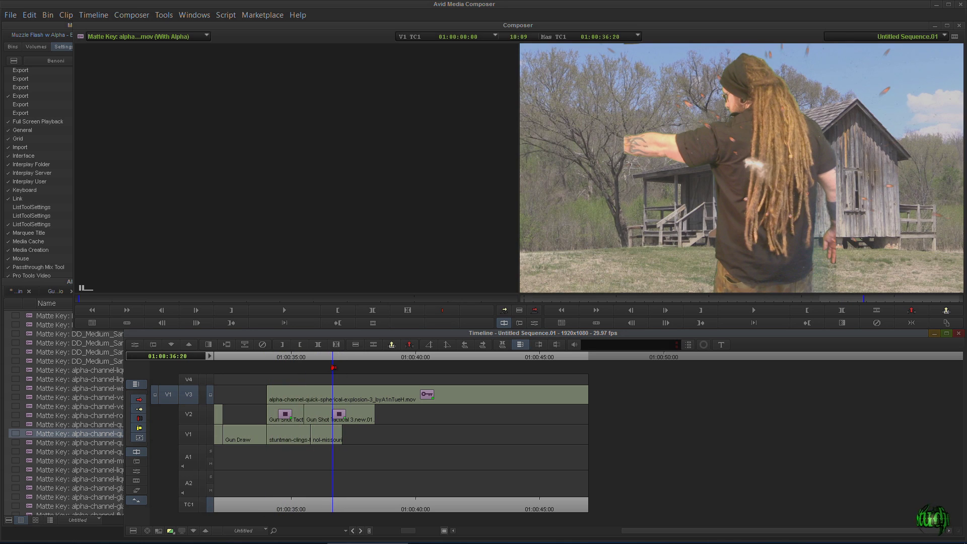
key("ctrl+8")
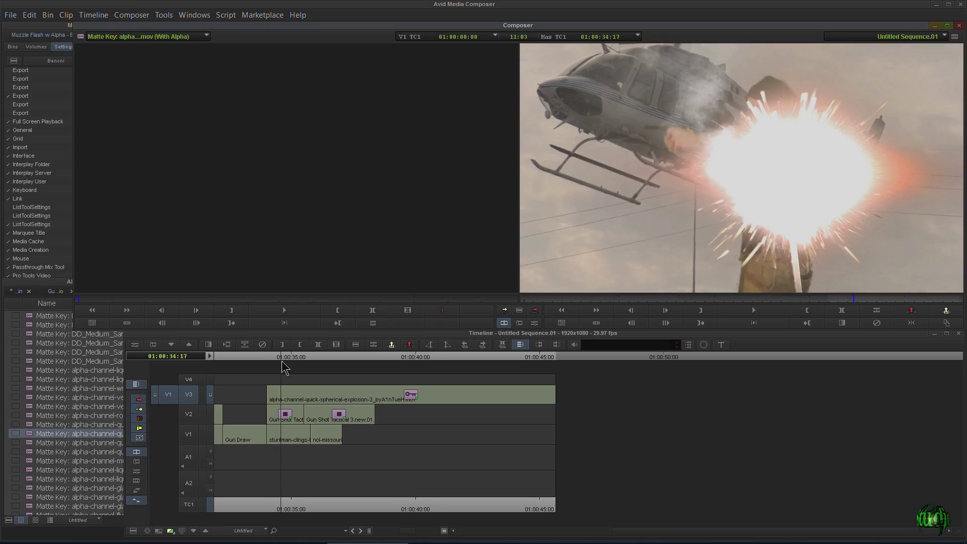
left_click(281, 368)
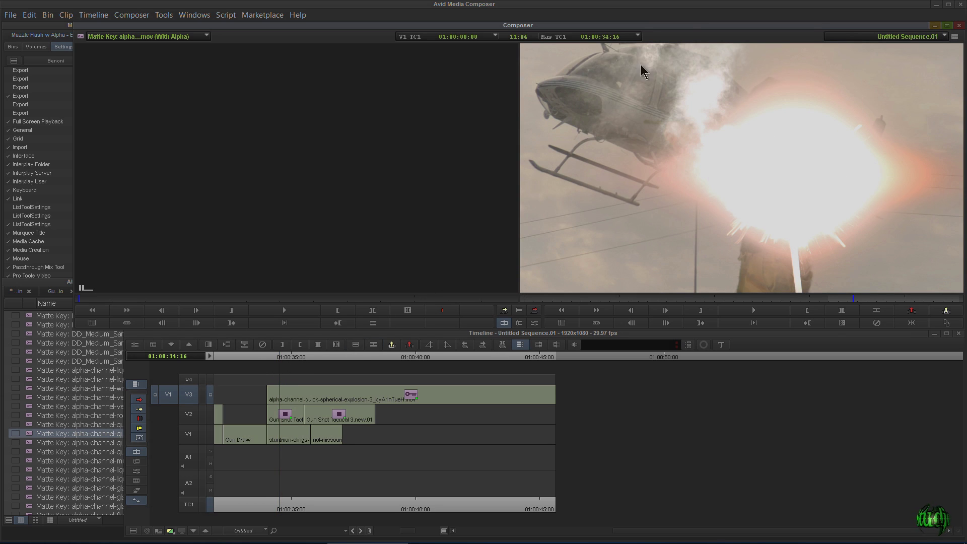
mouse_move(280, 359)
left_mouse_down()
mouse_move(292, 360)
mouse_move(282, 361)
left_mouse_up()
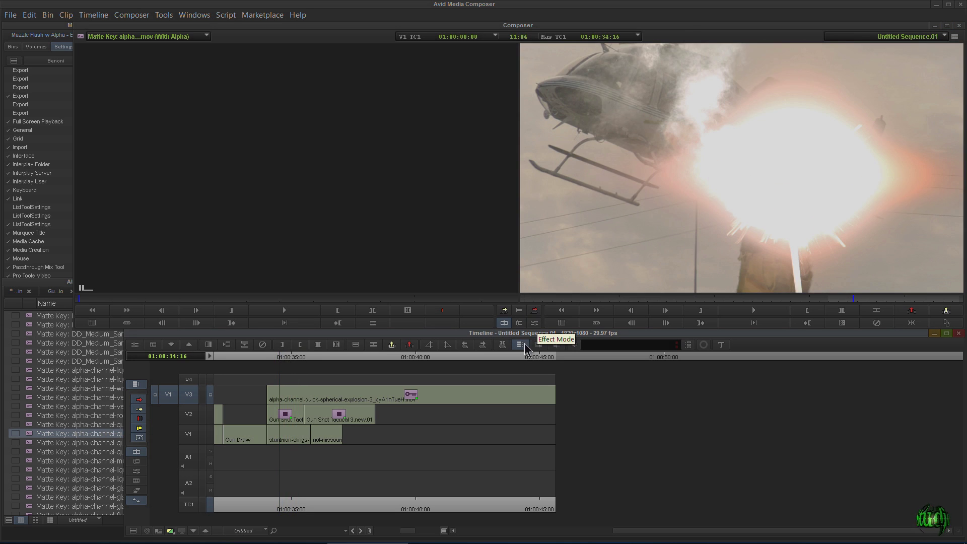
Scale the explosion's Matte Key to 64 with Fixed Aspect and play it back.
left_click(535, 323)
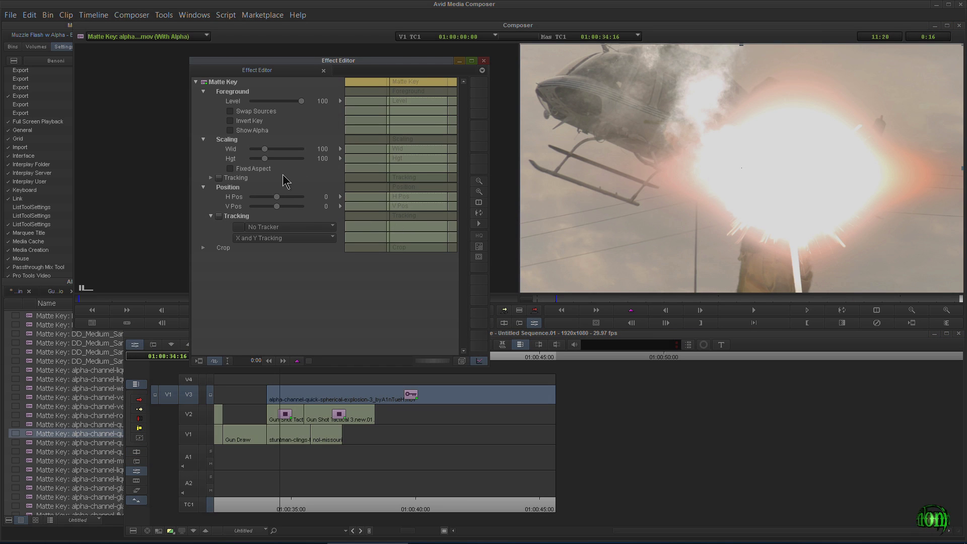
left_click(230, 169)
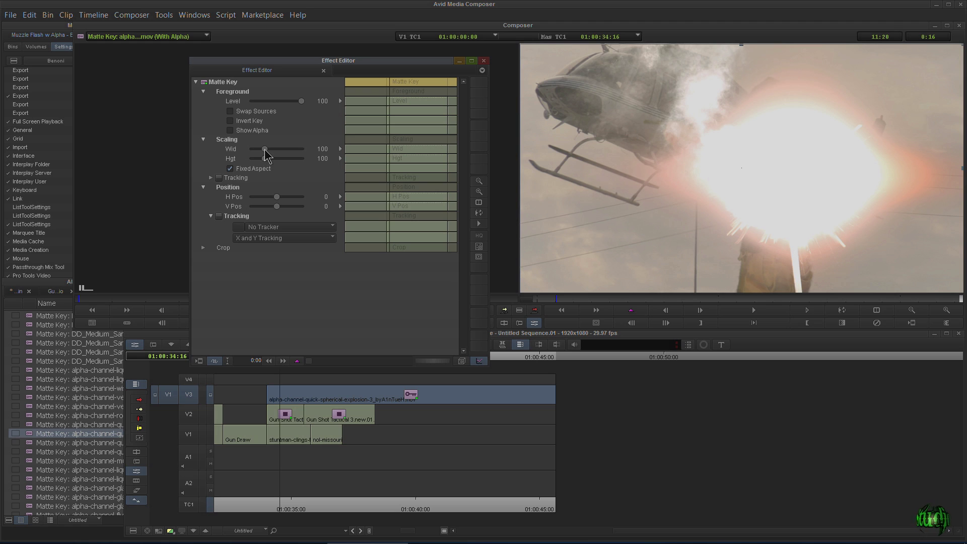
left_click_drag(265, 150, 261, 150)
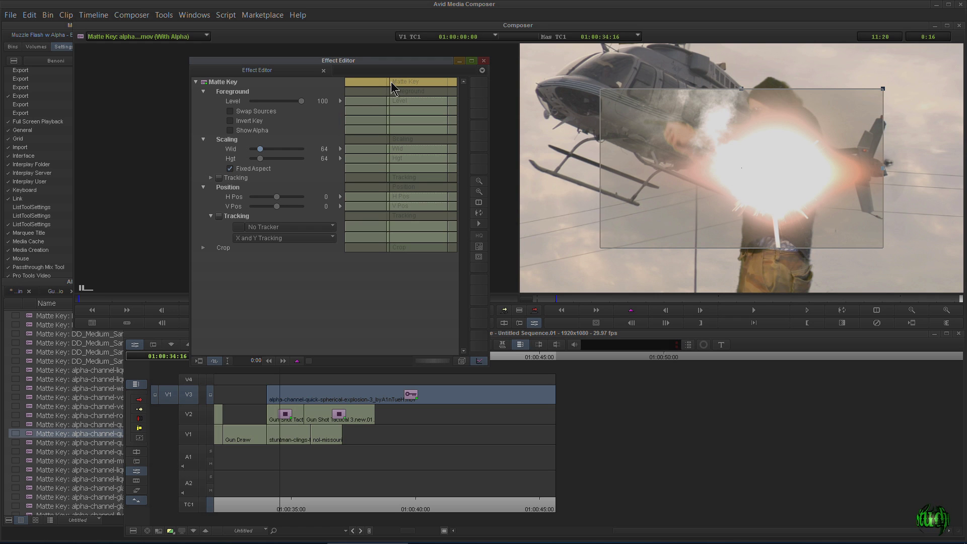
key("space")
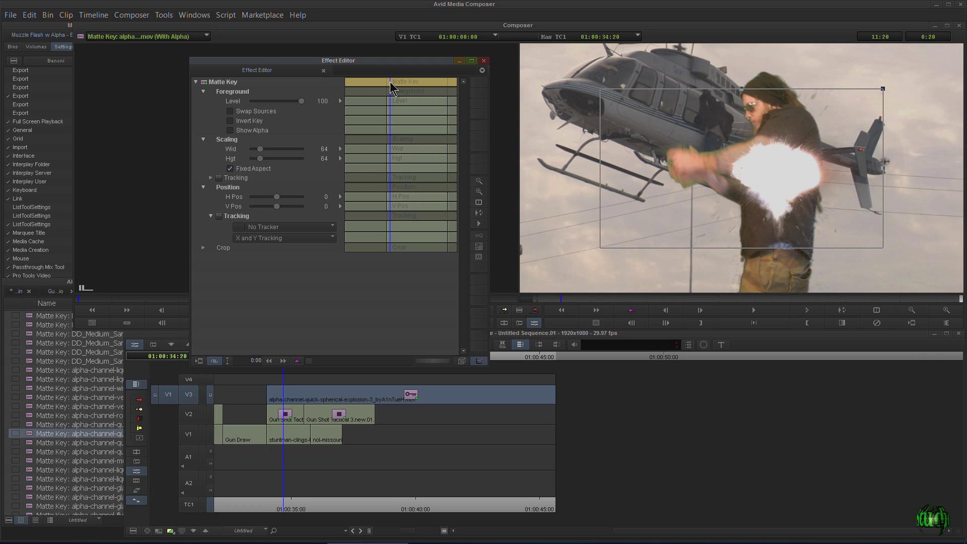
Leave Effect Mode at 01:00:34:08 and scrub forward through the explosion composite.
left_click(484, 61)
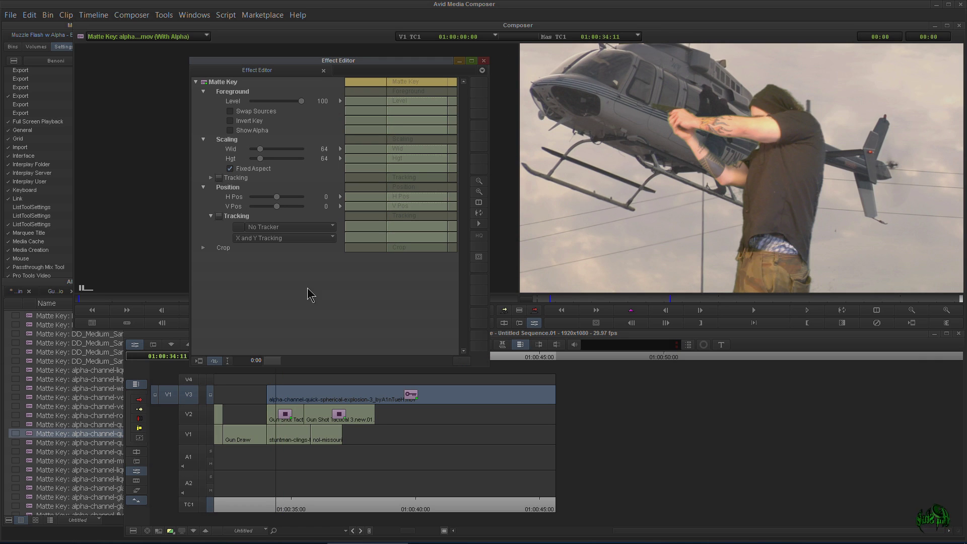
left_click(273, 357)
left_click_drag(273, 357, 282, 359)
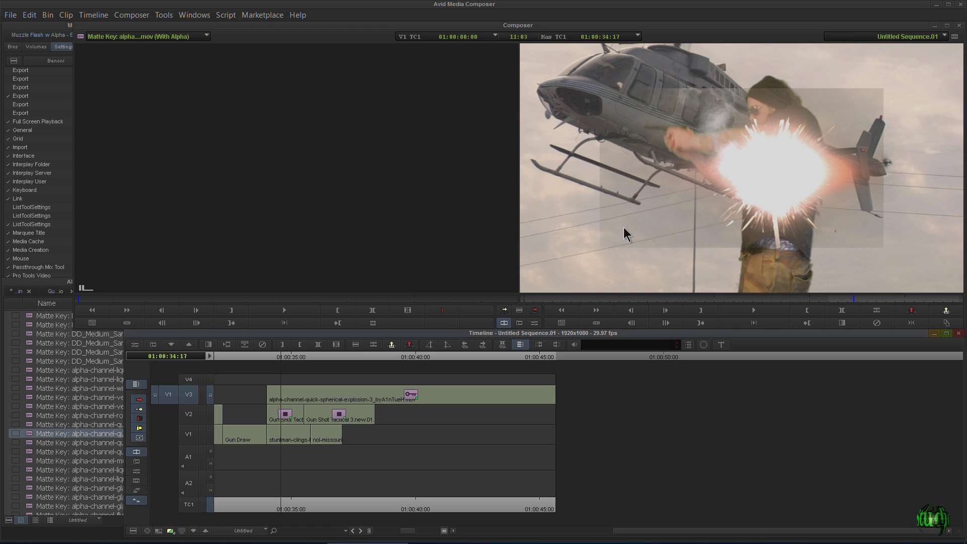
double_click(17, 149)
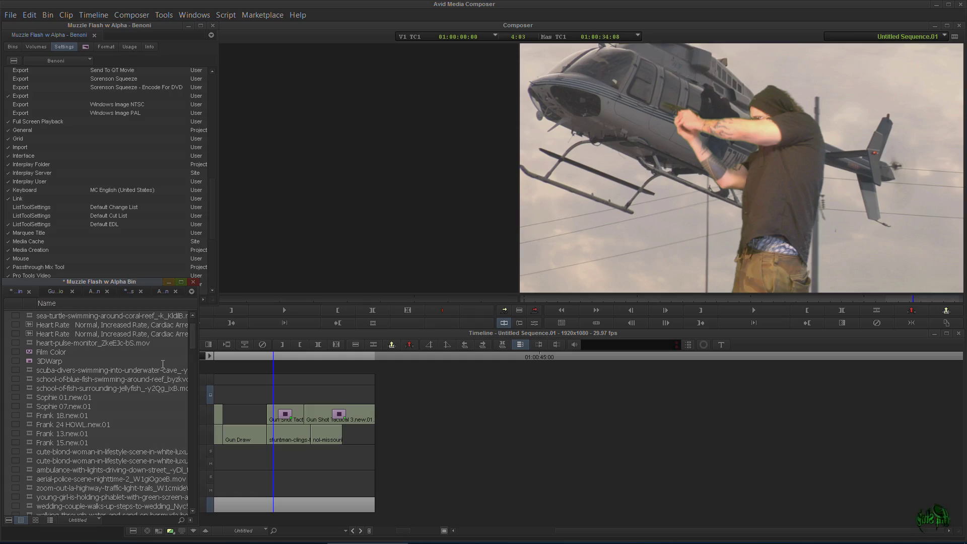
Preview the smokey handgun flash, then load the footagecrate standard muzzle flash burst clip into the Source monitor.
left_click_drag(194, 346, 191, 504)
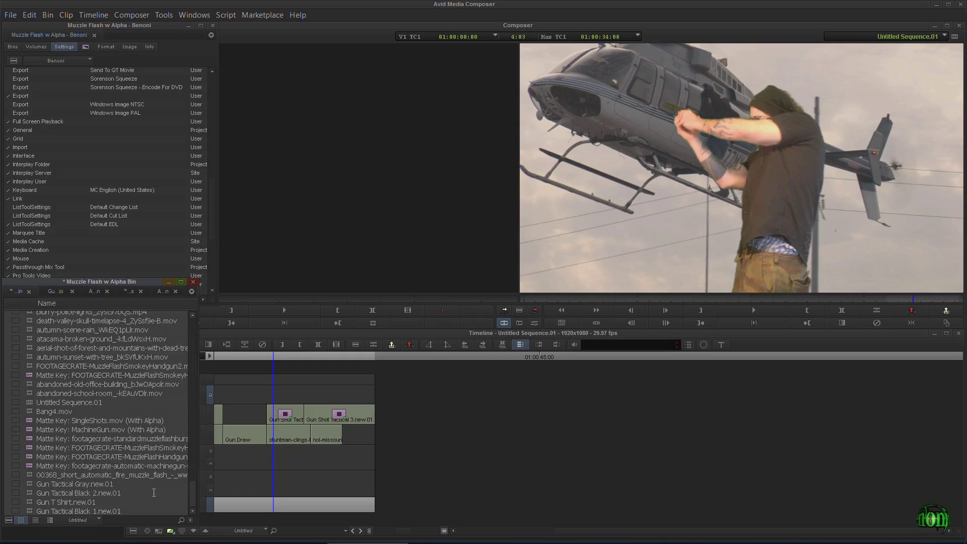
double_click(30, 450)
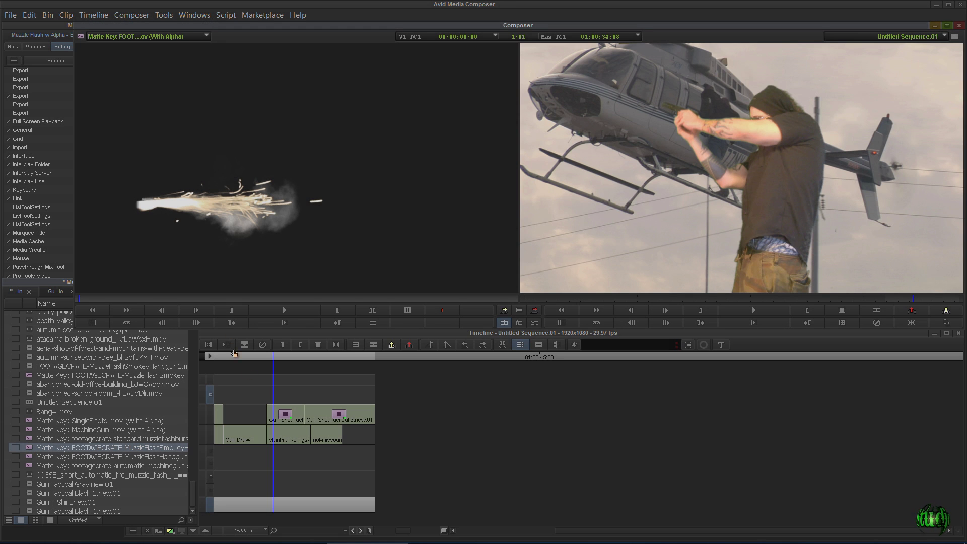
left_click_drag(275, 362, 268, 372)
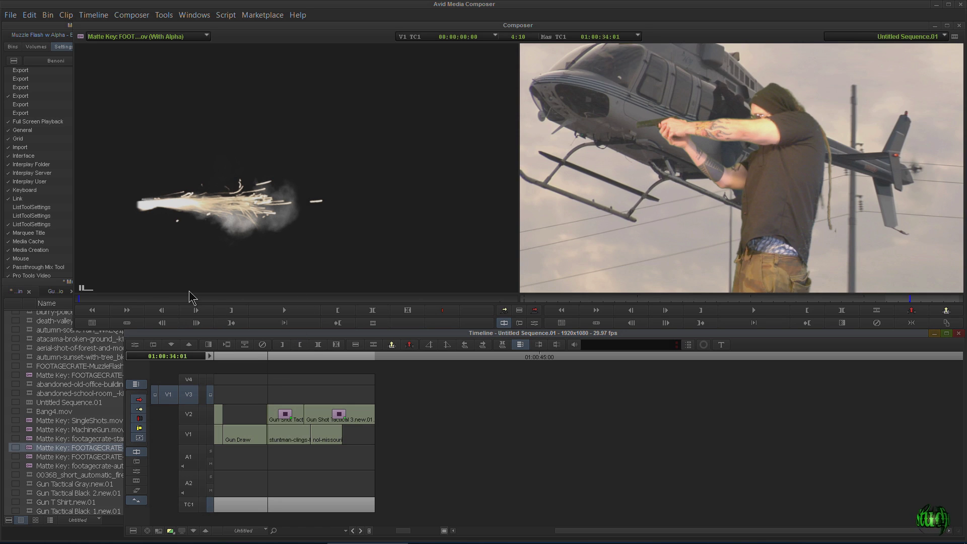
double_click(32, 440)
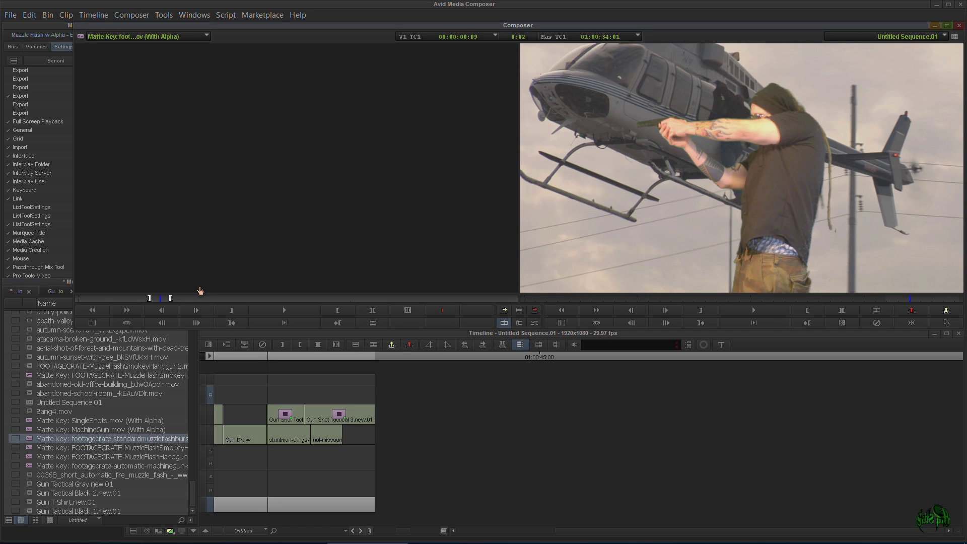
Overwrite the bright muzzle-flash frame into the sequence on V3 at 01:00:34:00.
left_click(162, 310)
left_click(162, 310)
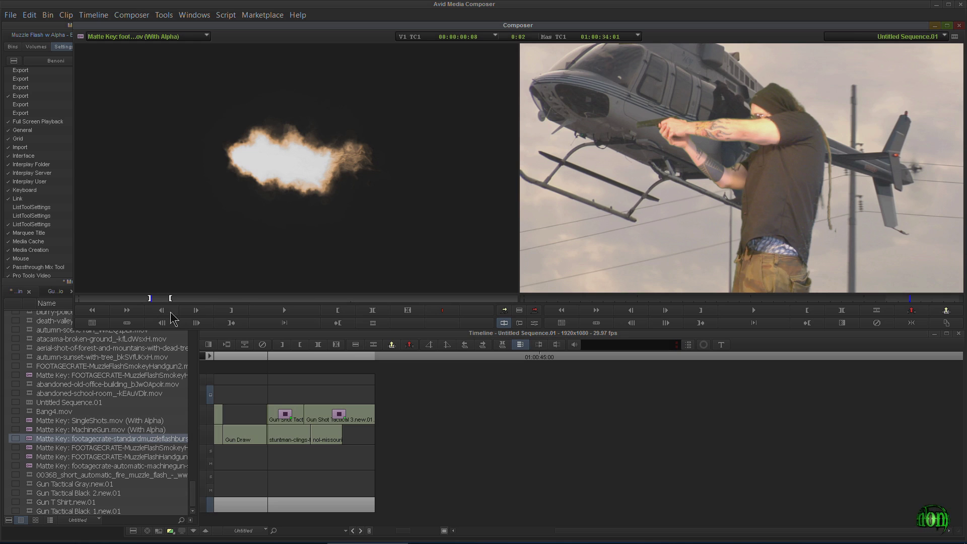
left_click(271, 363)
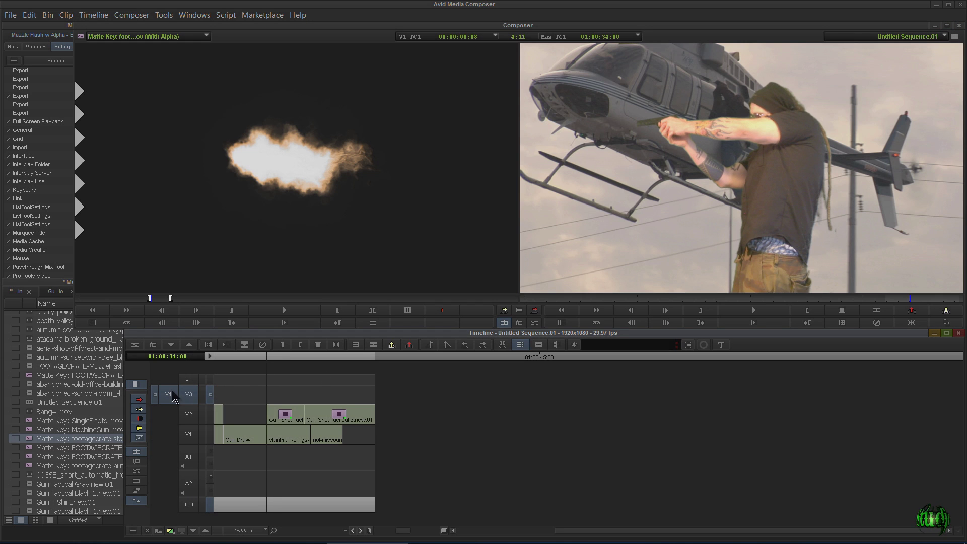
left_click(536, 312)
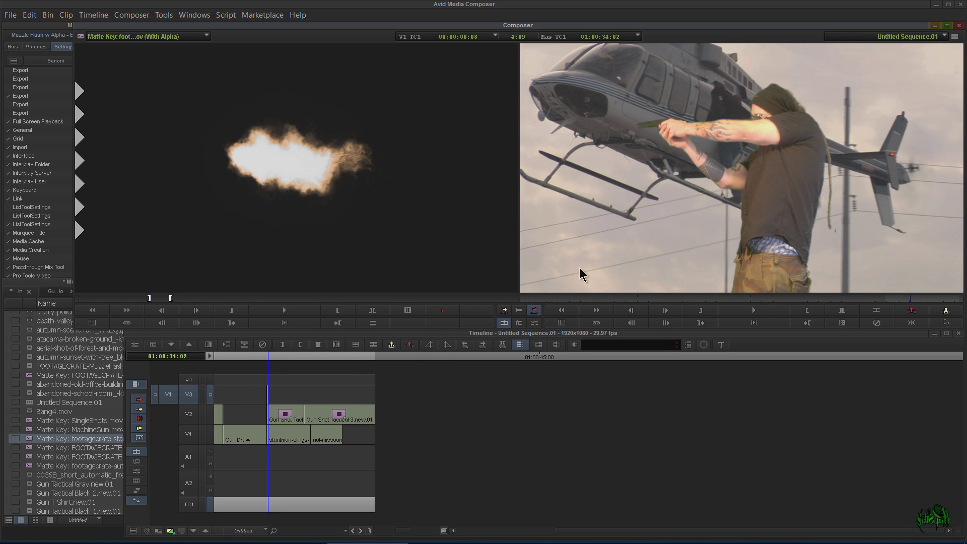
Zoom the timeline in around 01:00:34:00 and open the muzzle-flash Matte Key's effect settings.
left_click(412, 530)
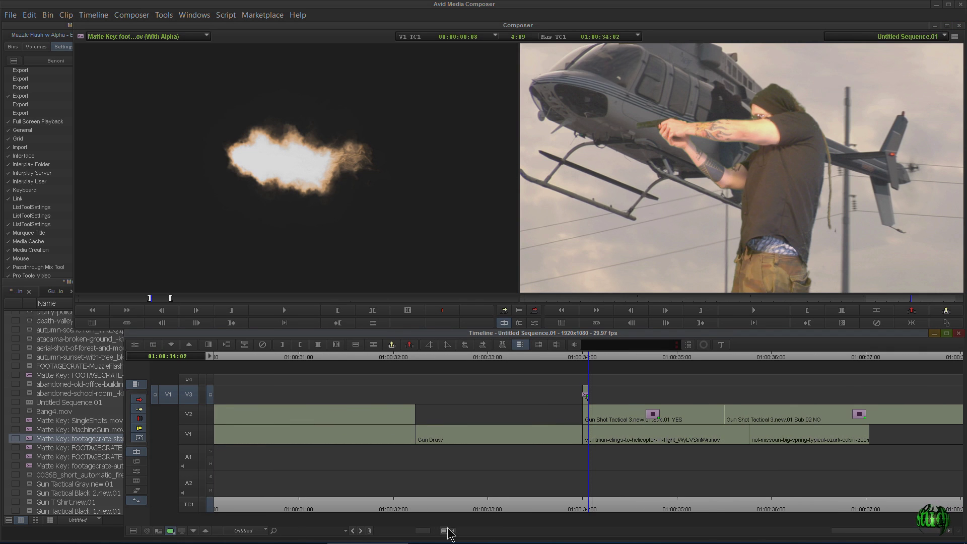
key("ctrl+]")
key("ctrl+]")
key("Left")
key("Left")
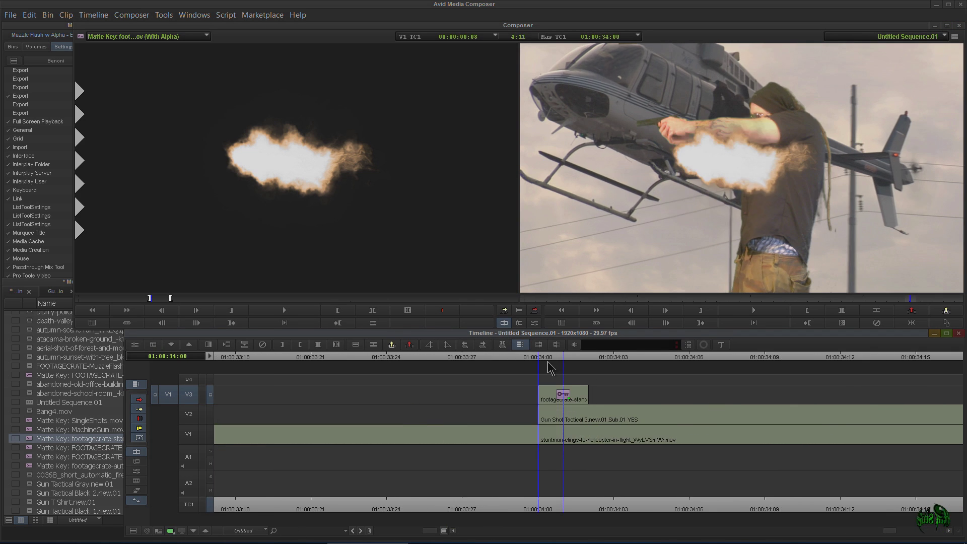
left_click(535, 323)
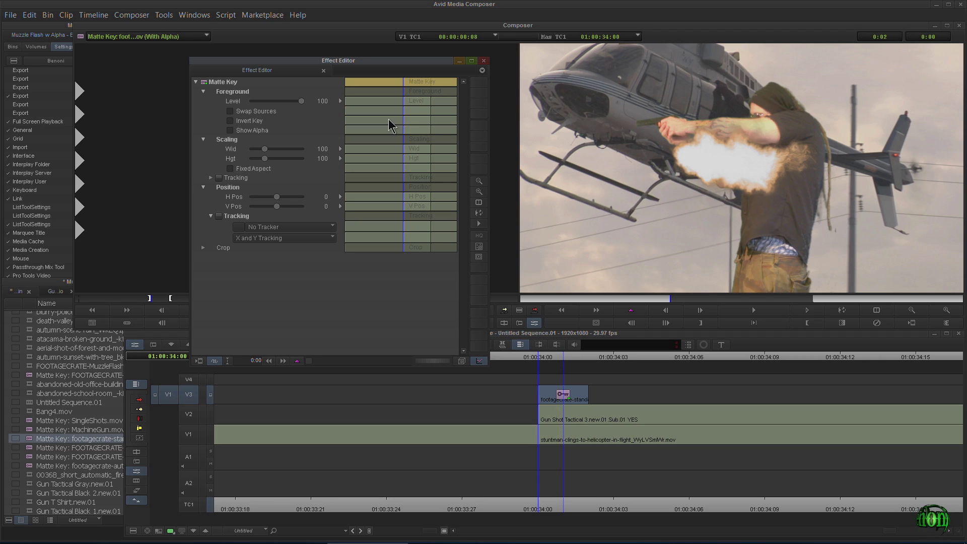
Promote the Matte Key to 3D and flip the muzzle flash with Rotation Y -180.
left_click(462, 361)
left_click_drag(328, 59, 334, 64)
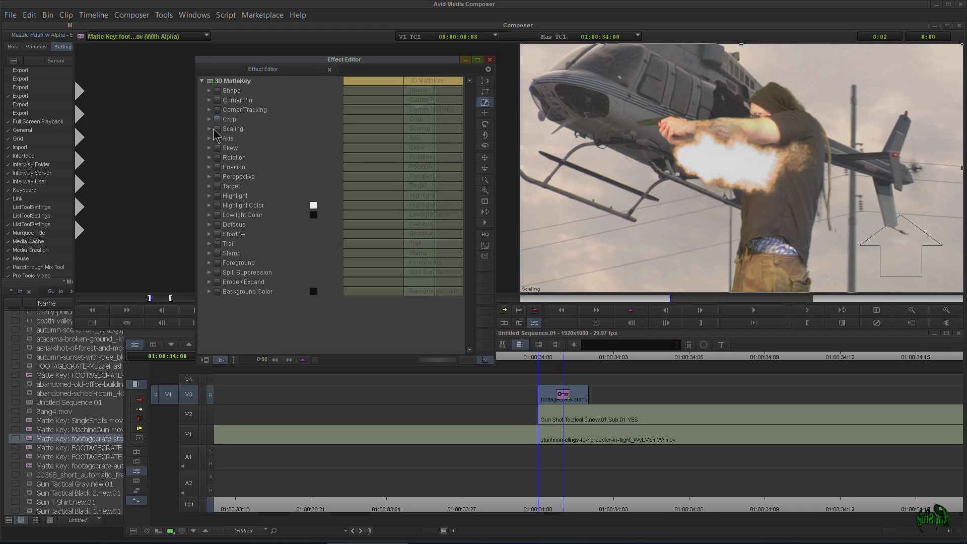
left_click(209, 129)
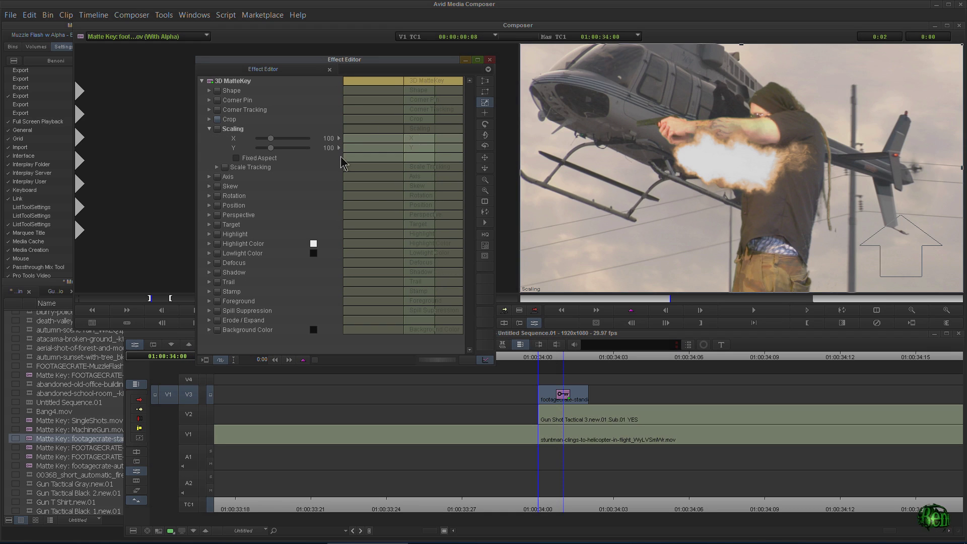
left_click(210, 196)
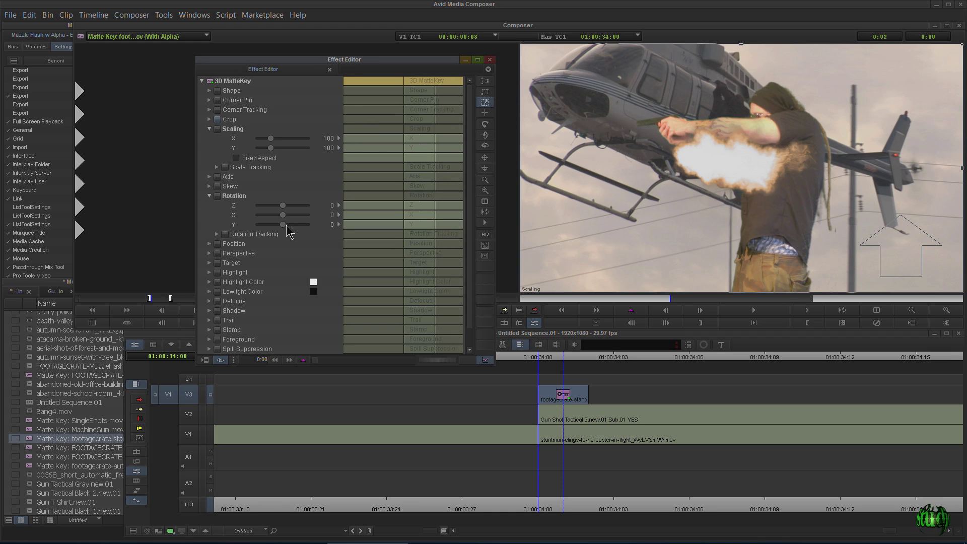
left_click_drag(283, 225, 278, 229)
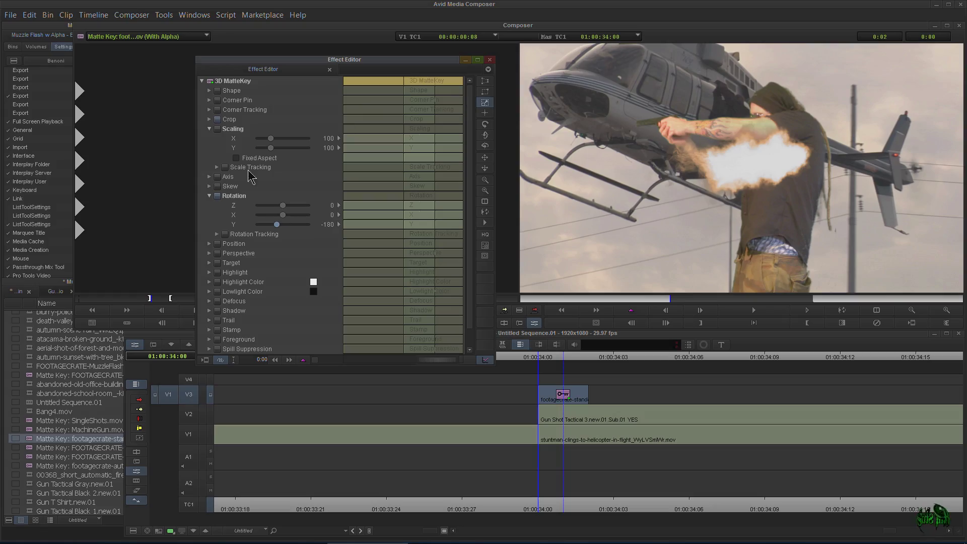
Scale the flash to 47 with Fixed Aspect and move it onto the gun barrel.
left_click(236, 157)
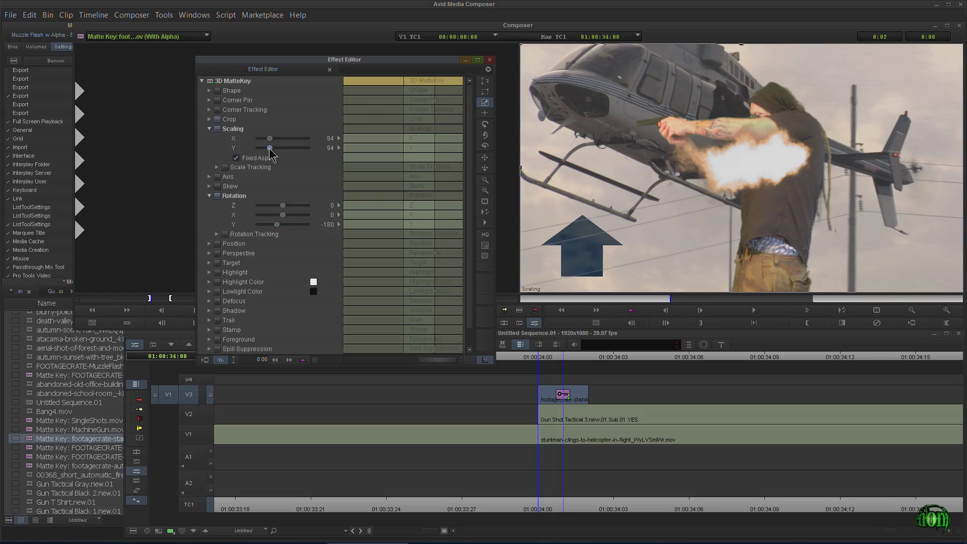
left_click_drag(270, 149, 266, 151)
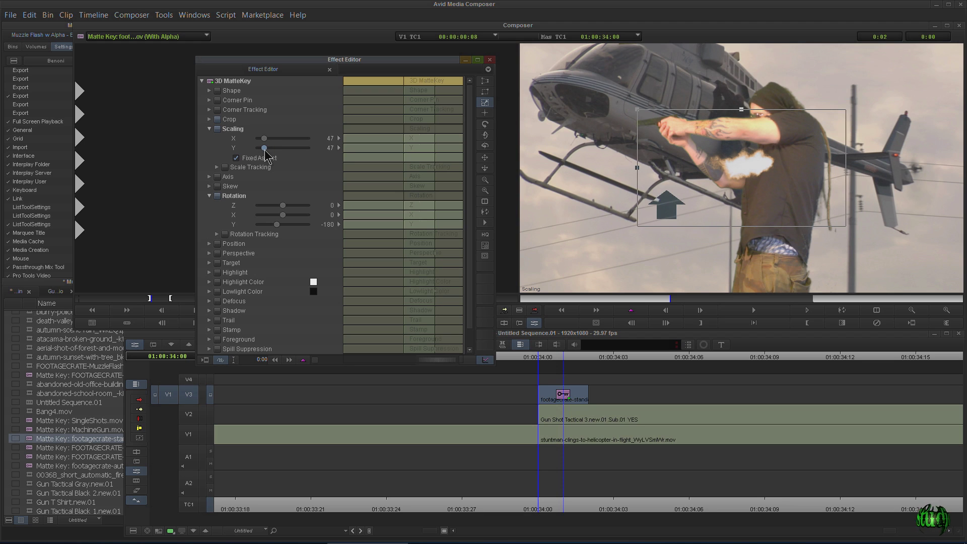
left_click_drag(745, 190, 627, 150)
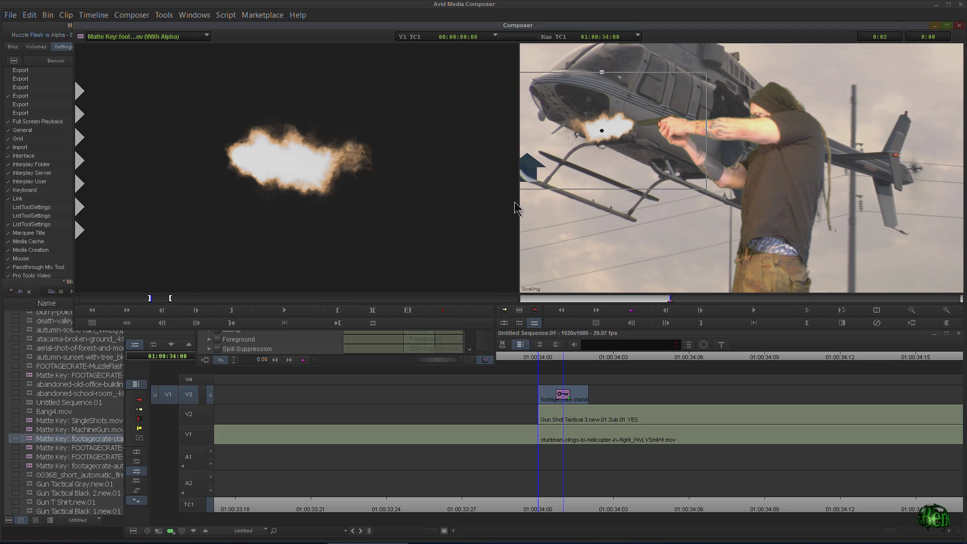
left_click(318, 344)
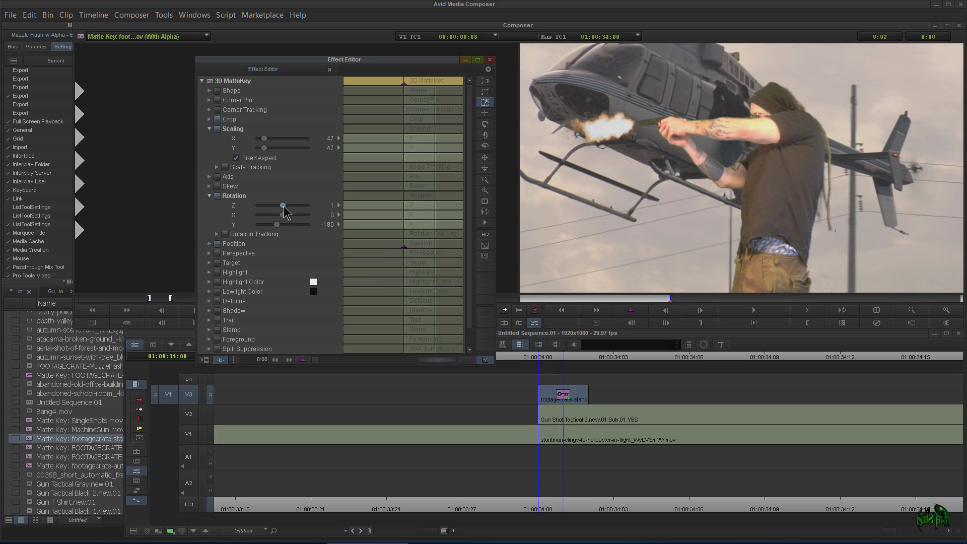
Tilt the muzzle flash to Z rotation -1 and shift the Effect Editor window right.
left_click_drag(283, 206, 283, 206)
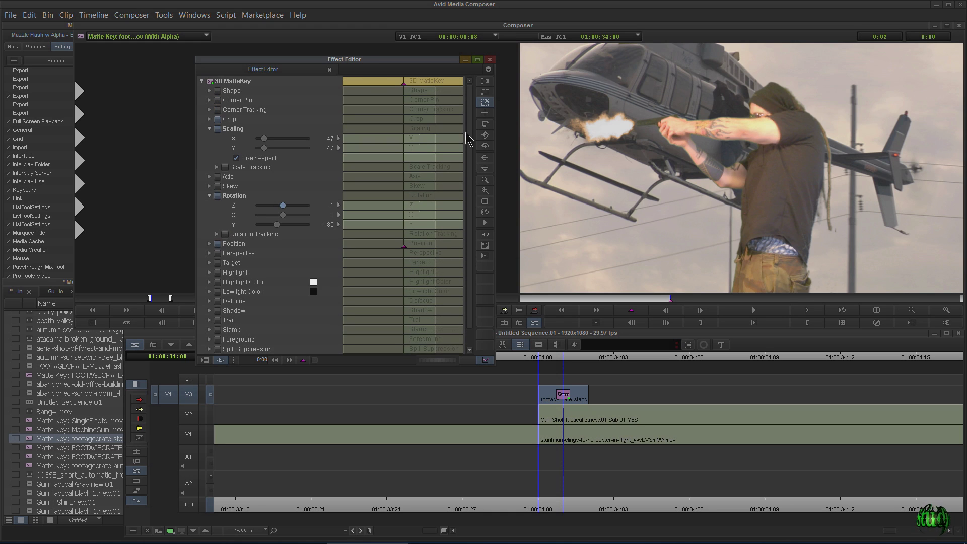
left_click_drag(347, 60, 375, 54)
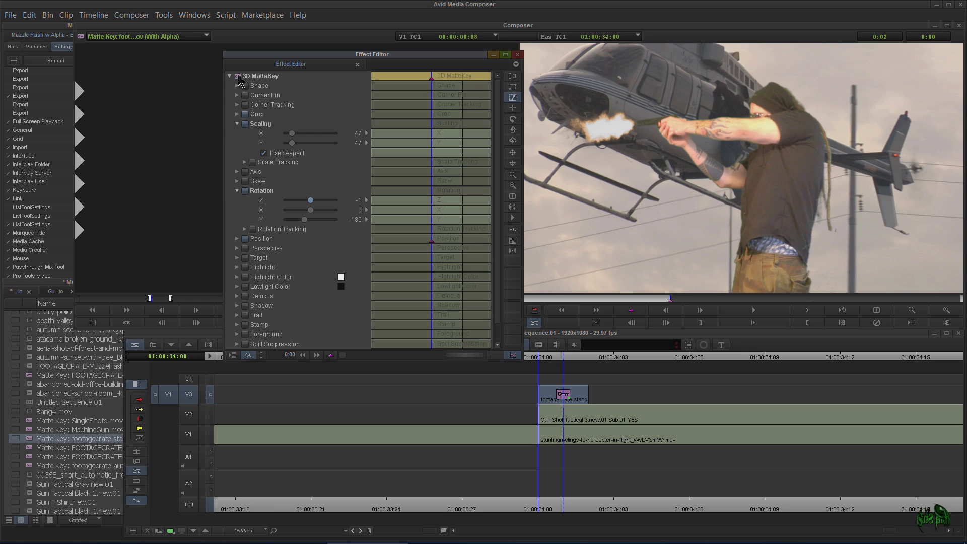
scroll(501, 141, "down", 1)
scroll(498, 116, "up", 1)
scroll(498, 135, "down", 2)
scroll(496, 131, "up", 2)
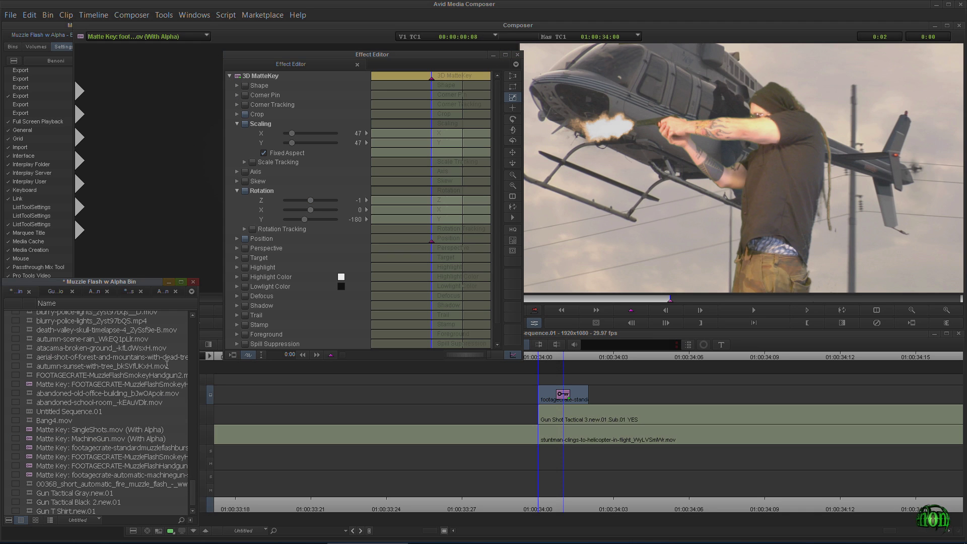
Save the muzzle flash effect to the bin as a 3D MatteKey clip and park at 01:00:34:02.
left_click_drag(192, 479, 196, 323)
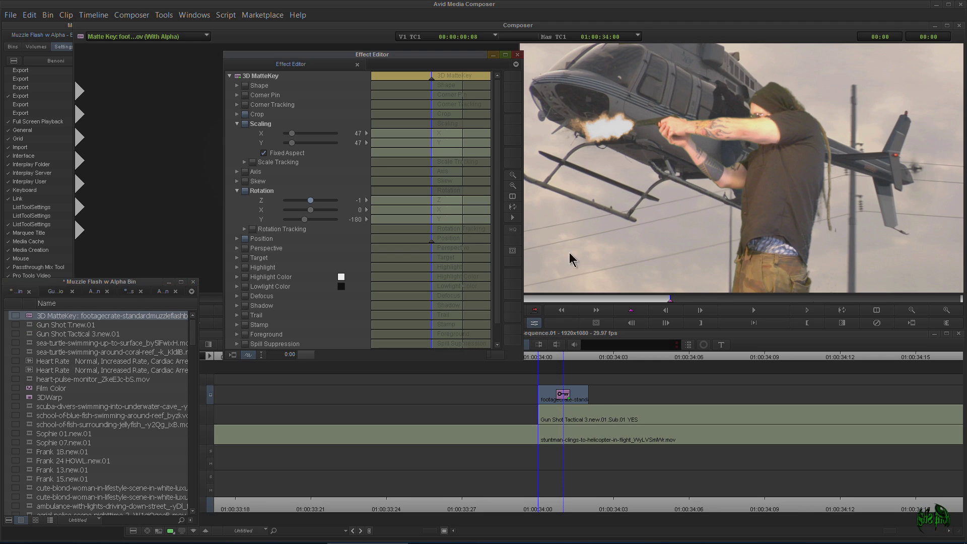
left_click(518, 55)
left_click(513, 359)
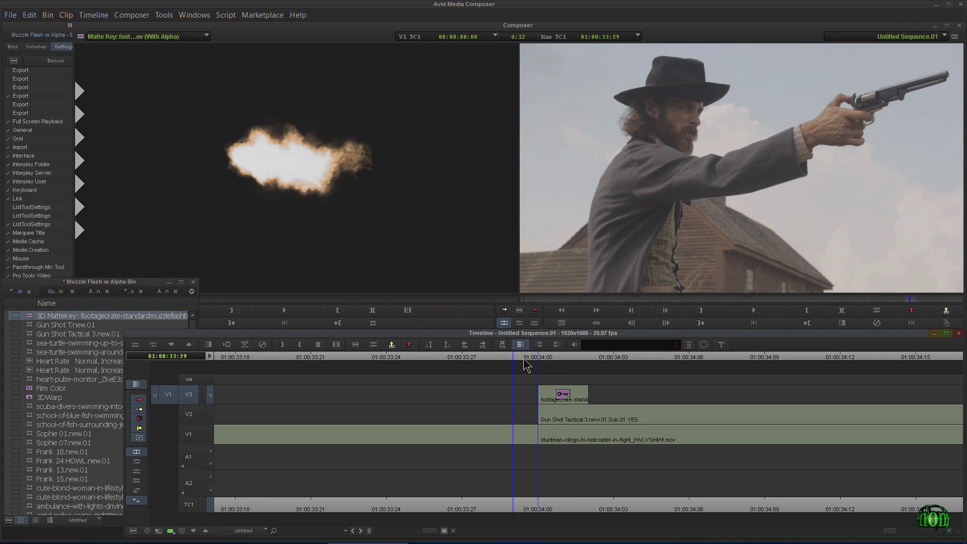
left_click(563, 358)
left_click(588, 358)
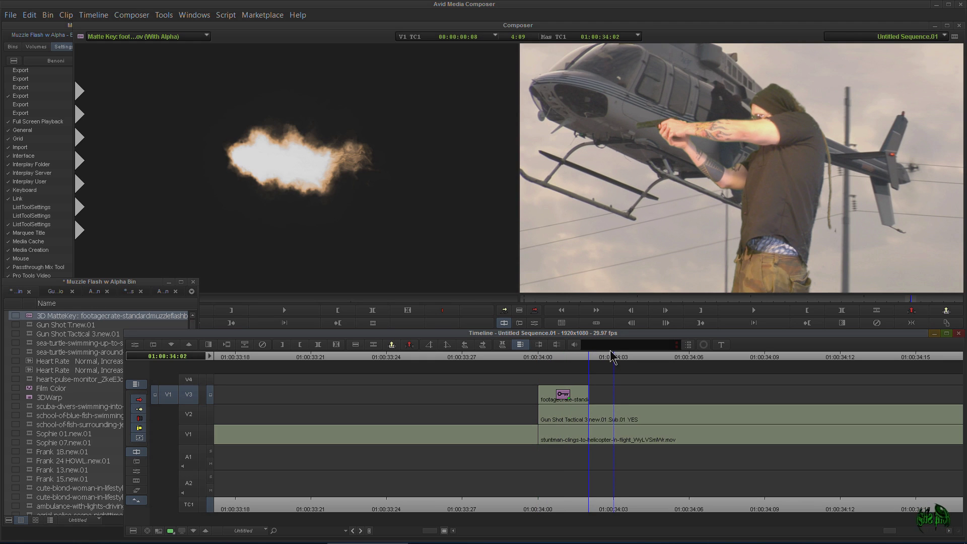
Load the saved 3D MatteKey flash and overwrite it onto V3 around 01:00:34:02.
double_click(28, 317)
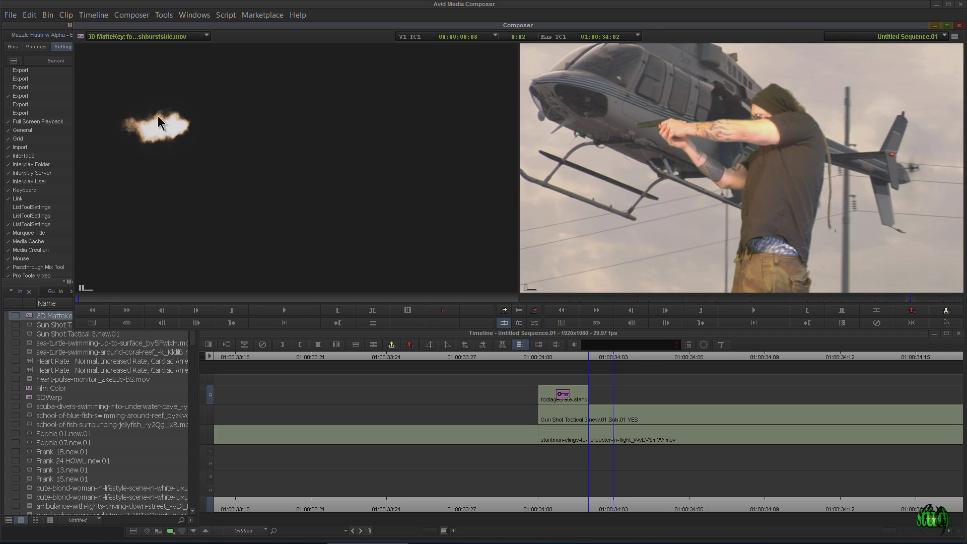
left_click(536, 312)
left_click(622, 363)
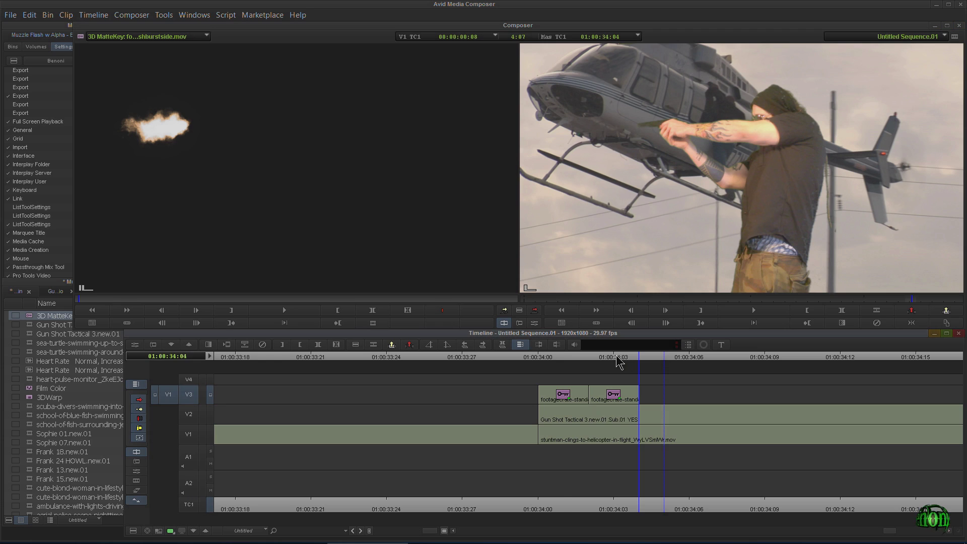
left_click(586, 359)
left_click_drag(586, 358, 932, 373)
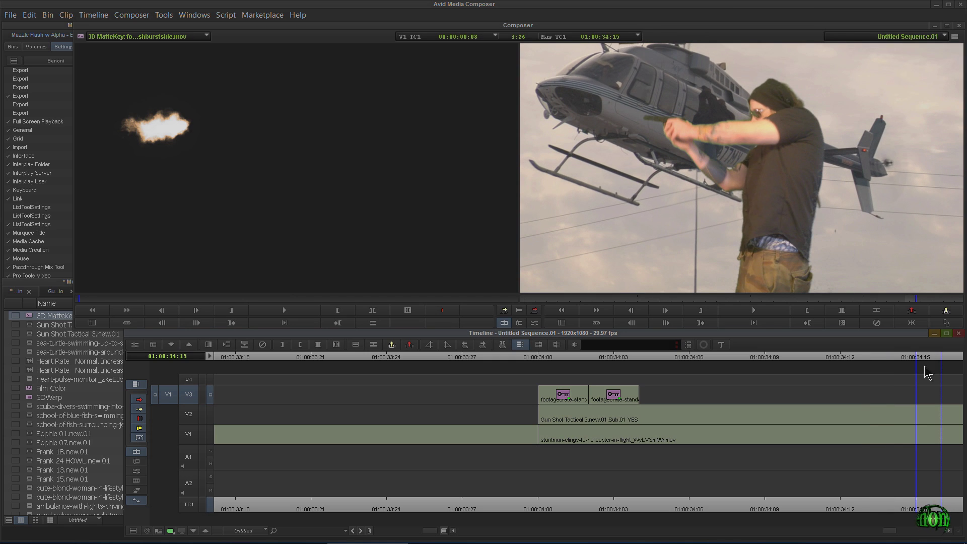
Overwrite another muzzle flash onto V3 at 01:00:34:15 and open its effect settings.
left_click(536, 312)
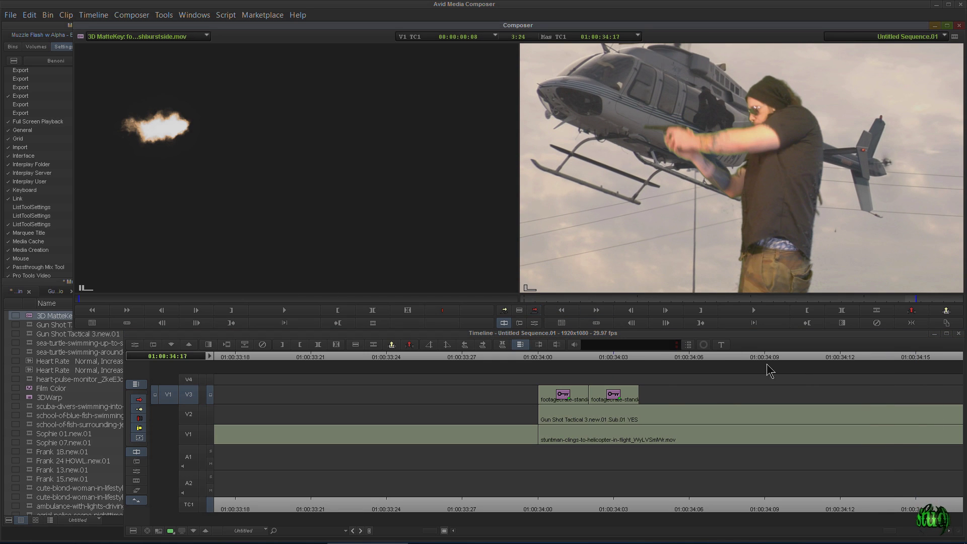
left_click_drag(587, 363, 543, 364)
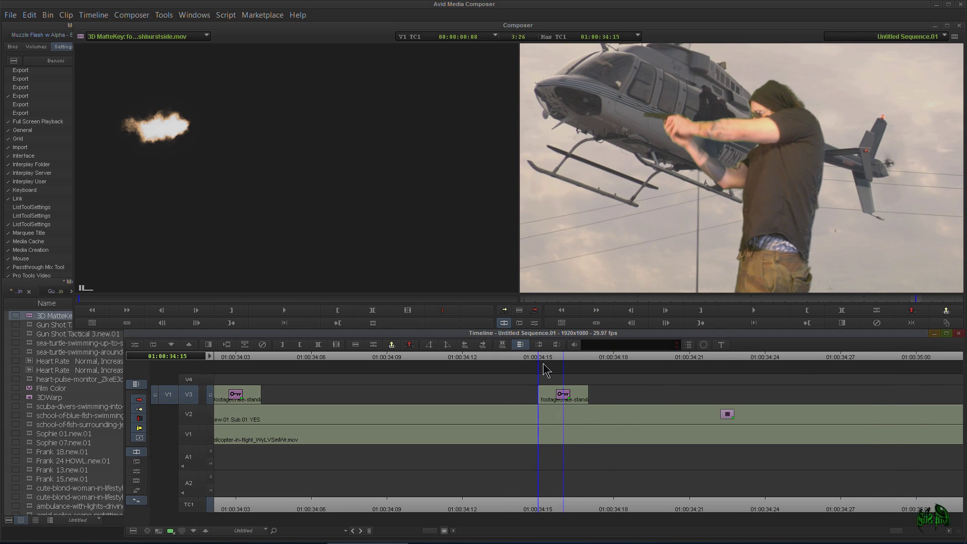
left_click(534, 323)
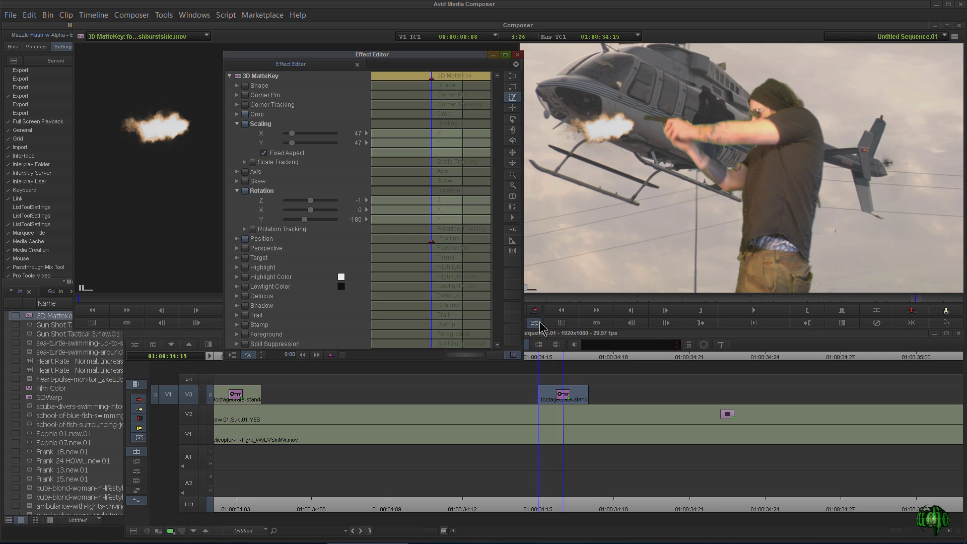
Drag the 01:00:34:15 flash onto the rifle muzzle and tilt it to Z rotation -31.
left_click(593, 142)
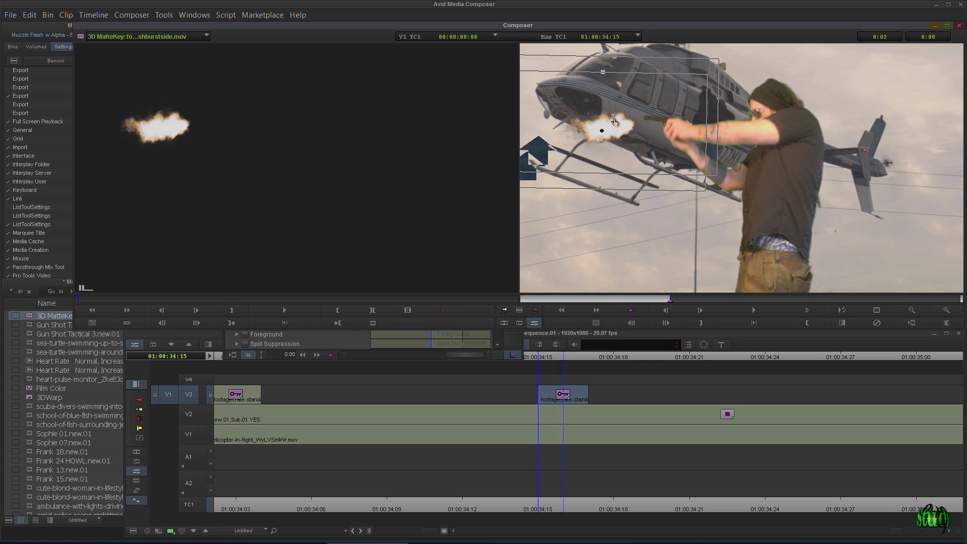
left_click(344, 340)
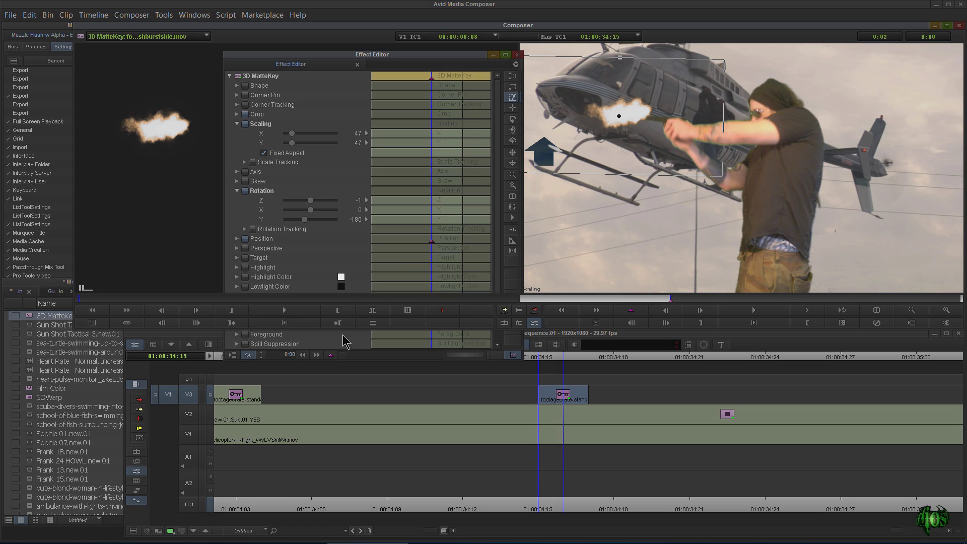
left_click(514, 121)
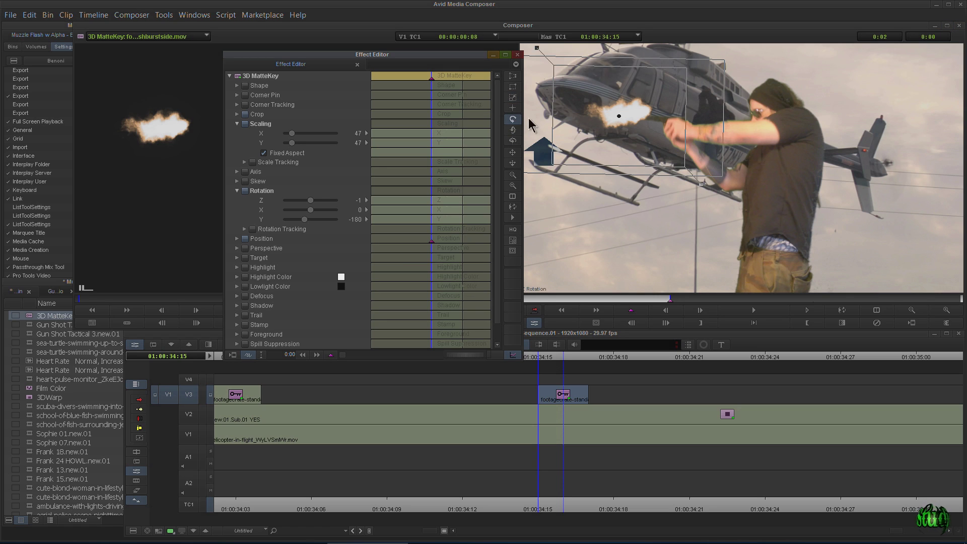
left_click_drag(584, 104, 700, 194)
left_click_drag(665, 164, 401, 293)
left_click(340, 346)
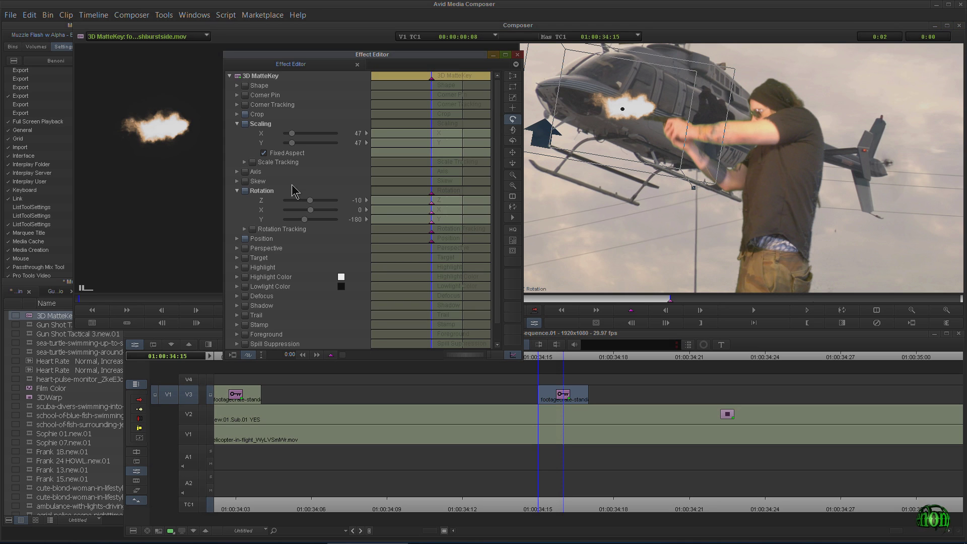
left_click(311, 201)
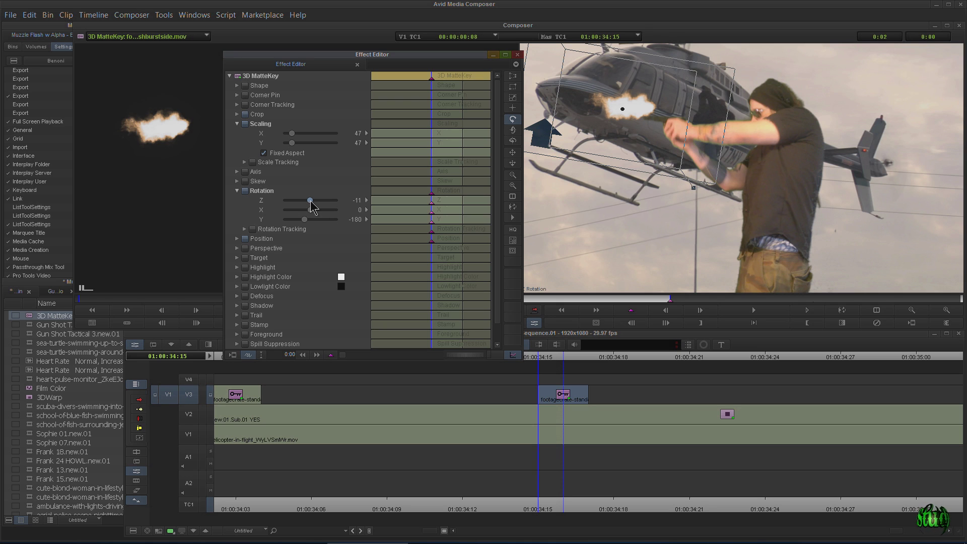
left_click_drag(311, 201, 308, 201)
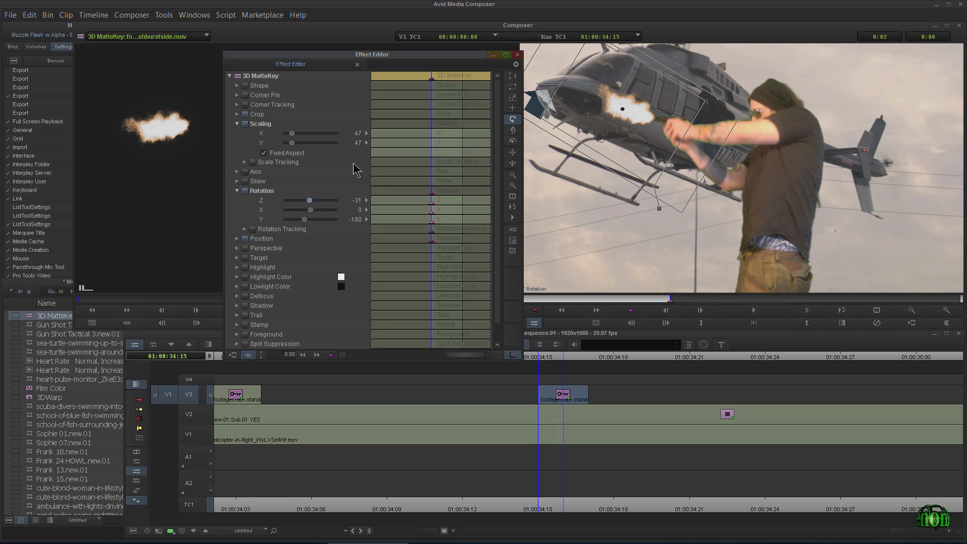
left_click(517, 55)
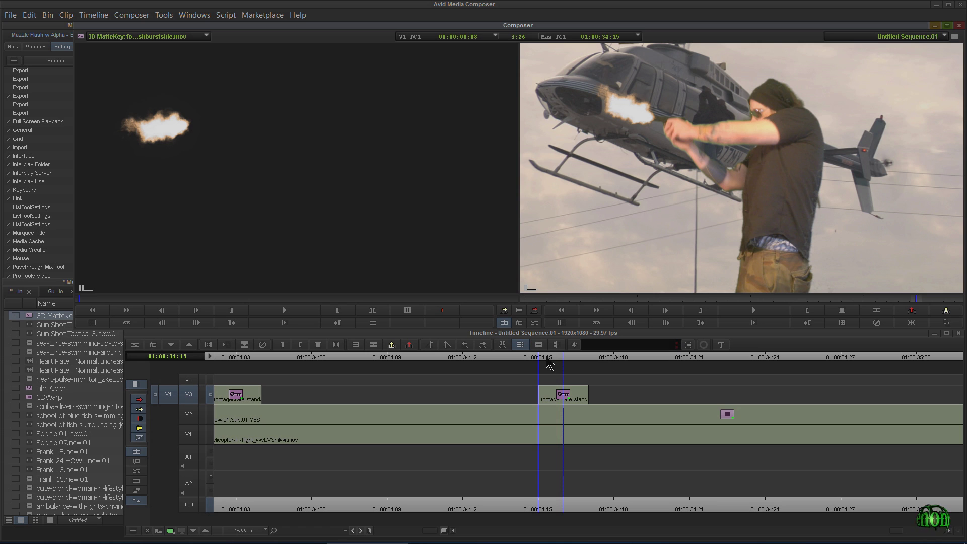
Scrub between 01:00:34:03 and 01:00:34:16 to review both flashes, then bring forward the Muzzle Flash w Alpha bin.
left_click_drag(589, 358, 237, 376)
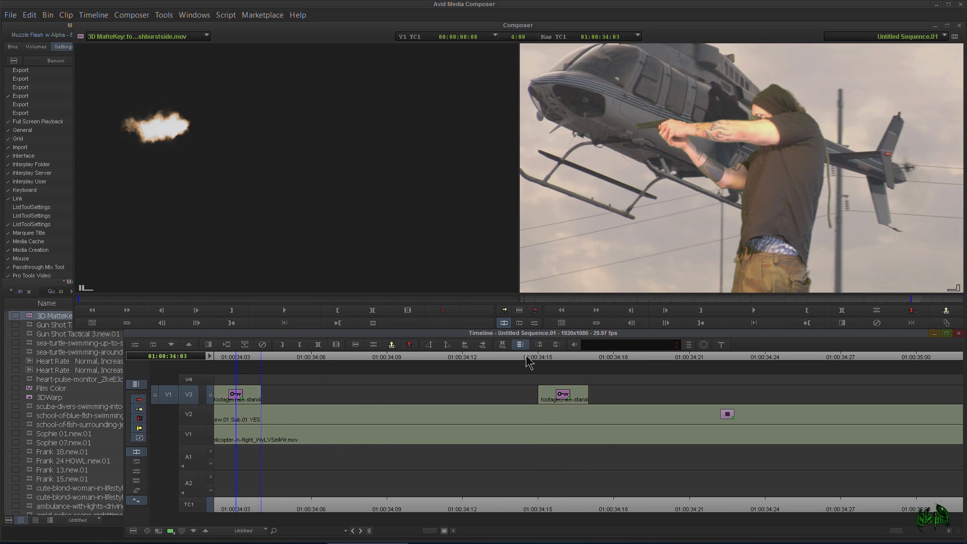
left_click_drag(538, 358, 513, 361)
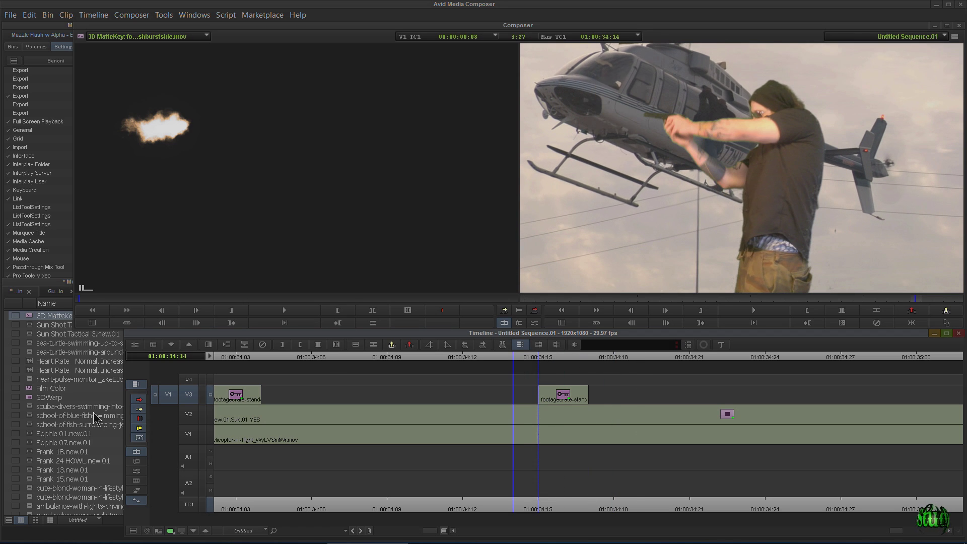
left_click(112, 426)
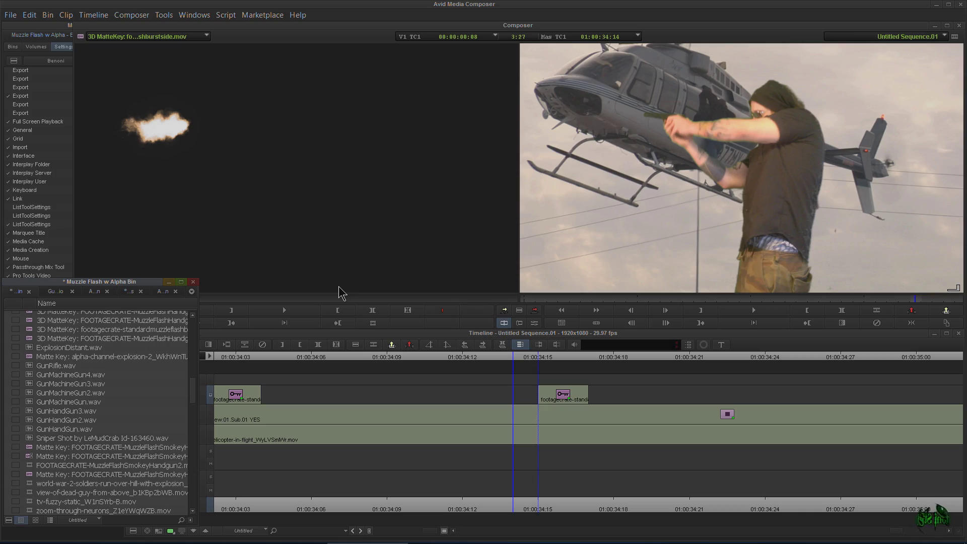